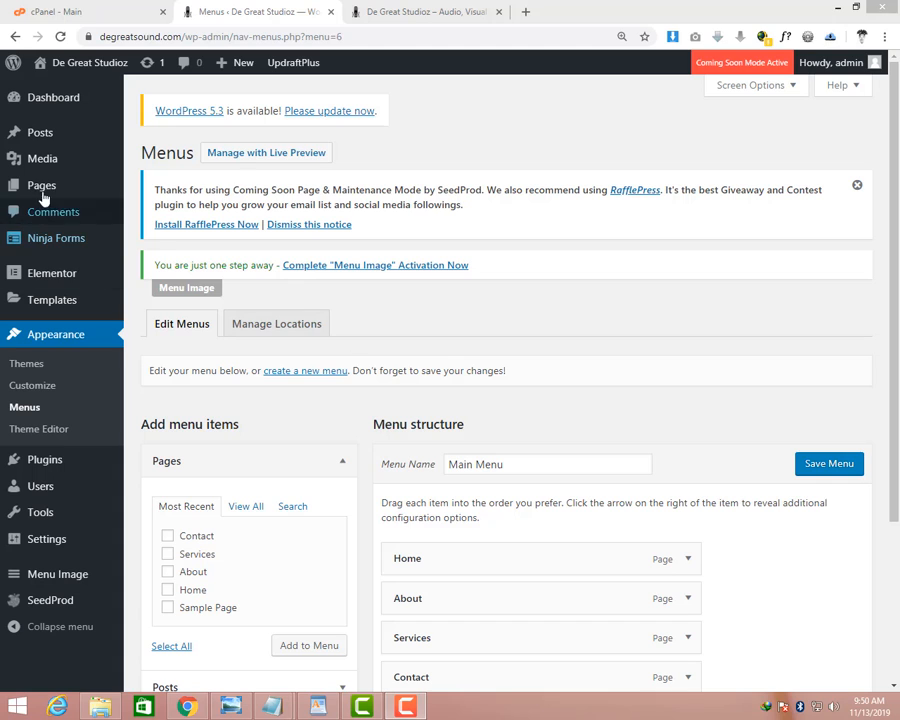
Open the Home page for editing in a new browser tab from the list of all pages.
{"action": "mouse_move", "coordinate": [42, 186]}
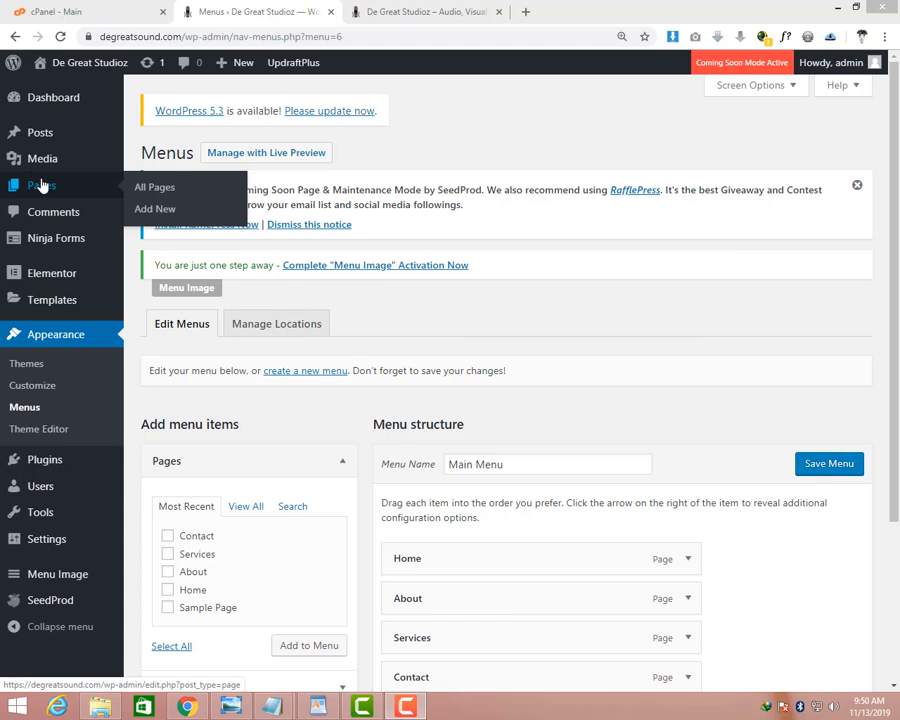
{"action": "left_click", "coordinate": [40, 96]}
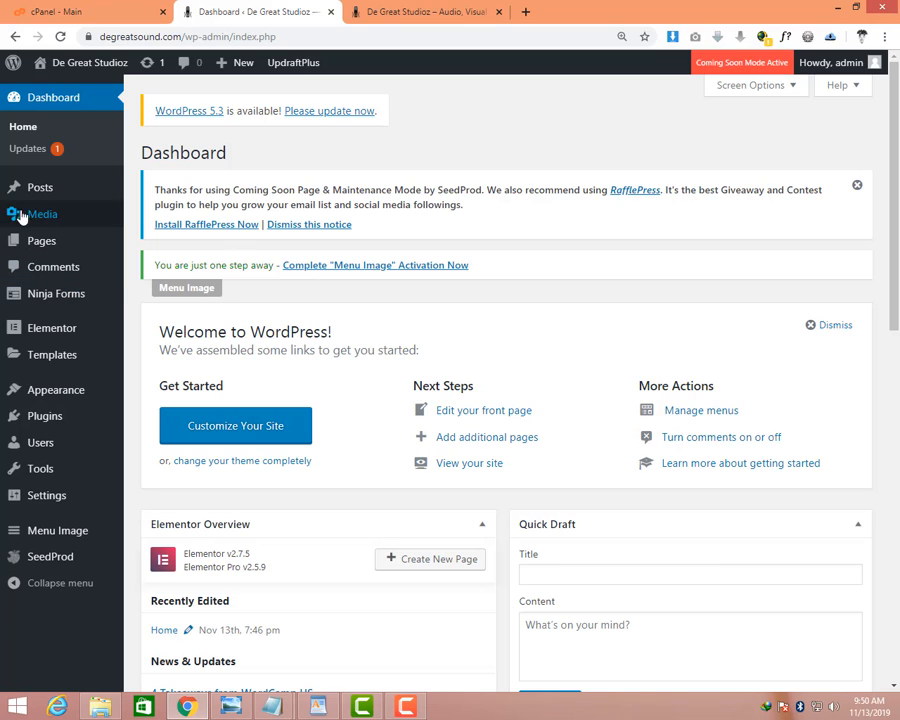
{"action": "mouse_move", "coordinate": [16, 242]}
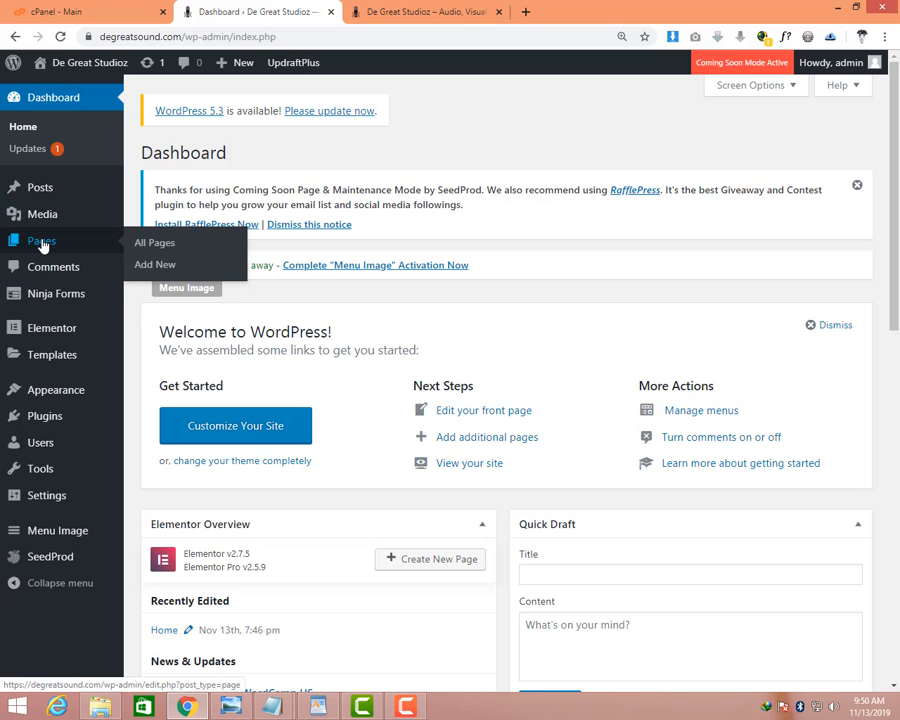
{"action": "left_click", "coordinate": [155, 247]}
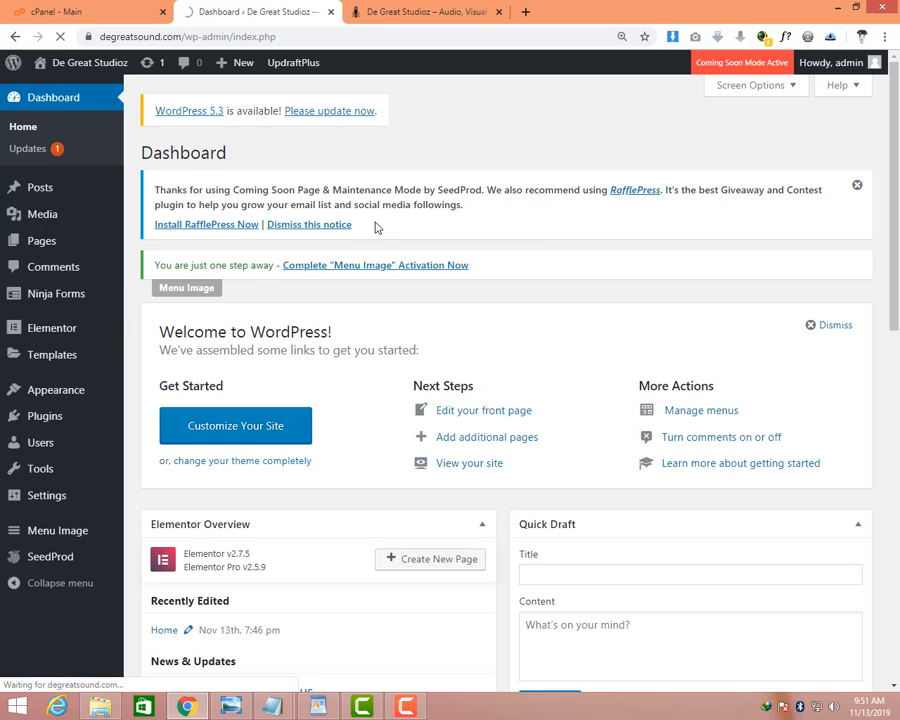
{"action": "scroll", "coordinate": [382, 354], "scroll_direction": "down", "scroll_amount": 3}
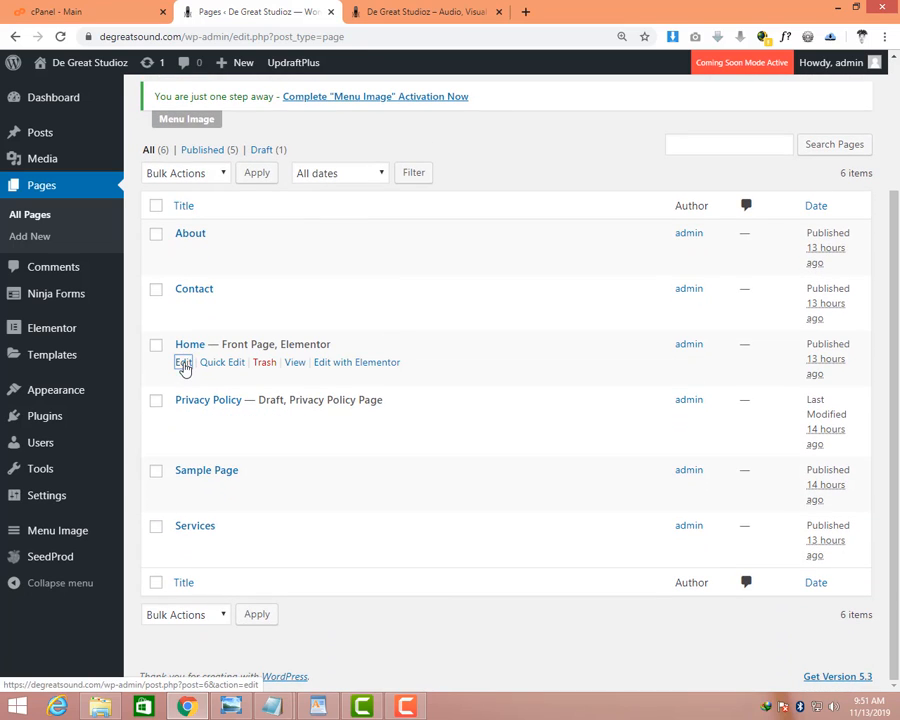
{"action": "right_click", "coordinate": [184, 366]}
{"action": "left_click", "coordinate": [240, 375]}
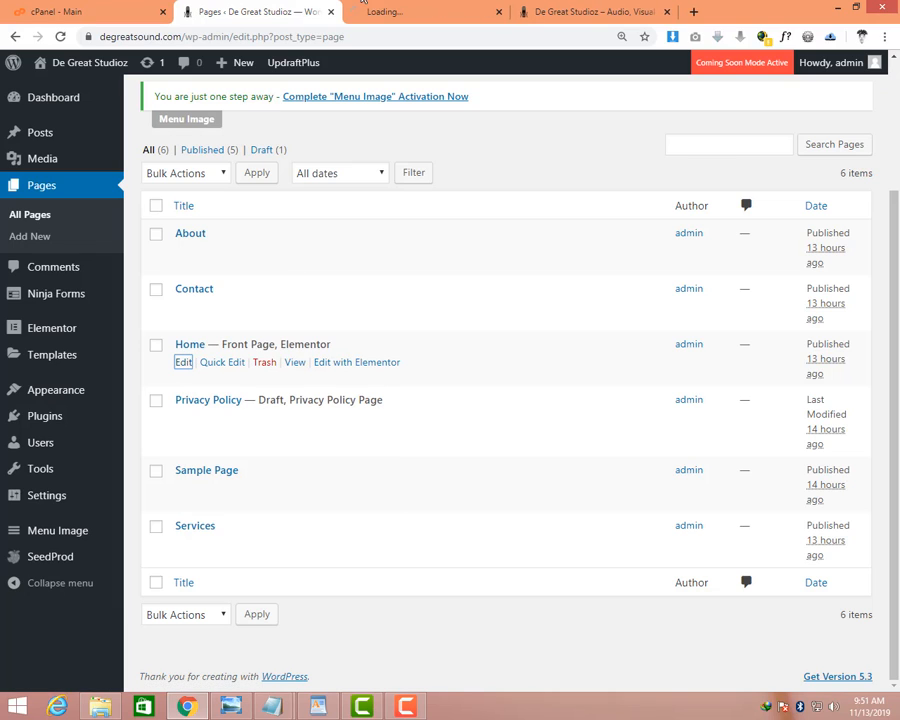
{"action": "left_click", "coordinate": [395, 12]}
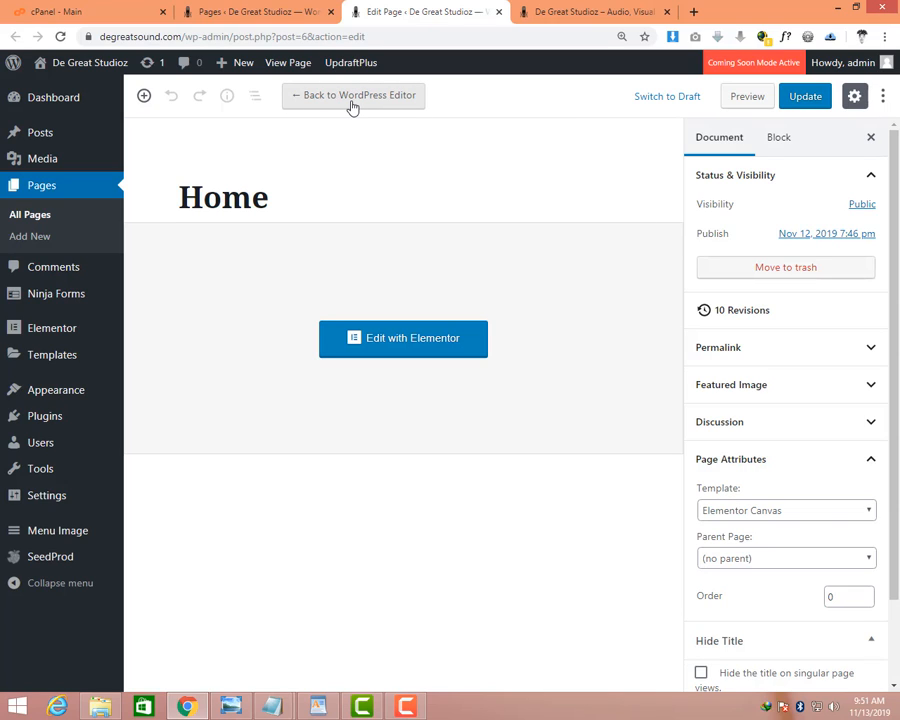
Select Elementor Canvas as the Home page's template and open the page in the Elementor editor.
{"action": "left_click", "coordinate": [779, 511]}
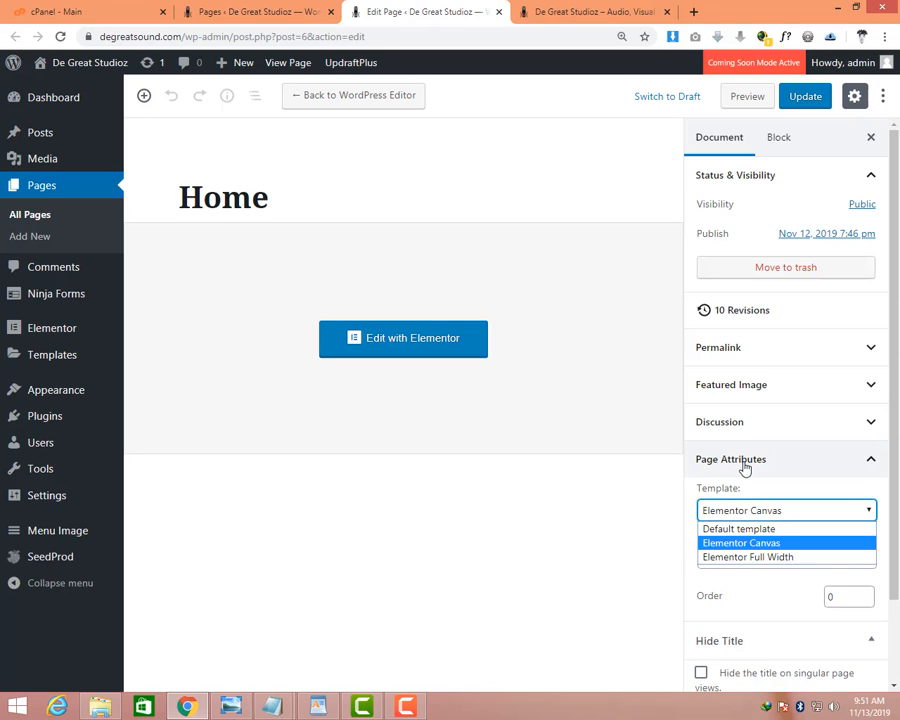
{"action": "left_click", "coordinate": [758, 546]}
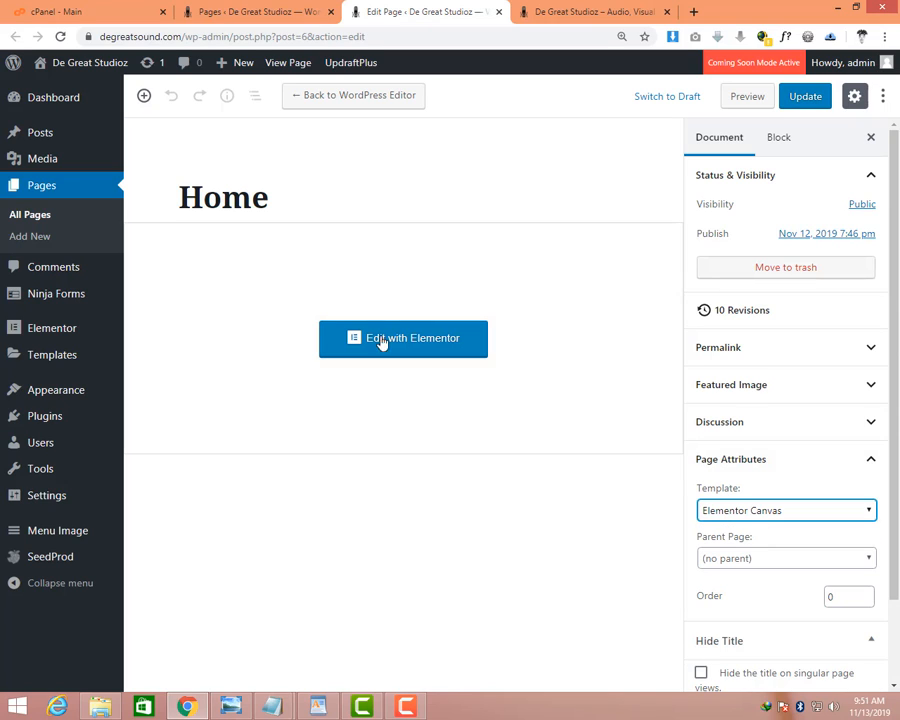
{"action": "mouse_move", "coordinate": [195, 139]}
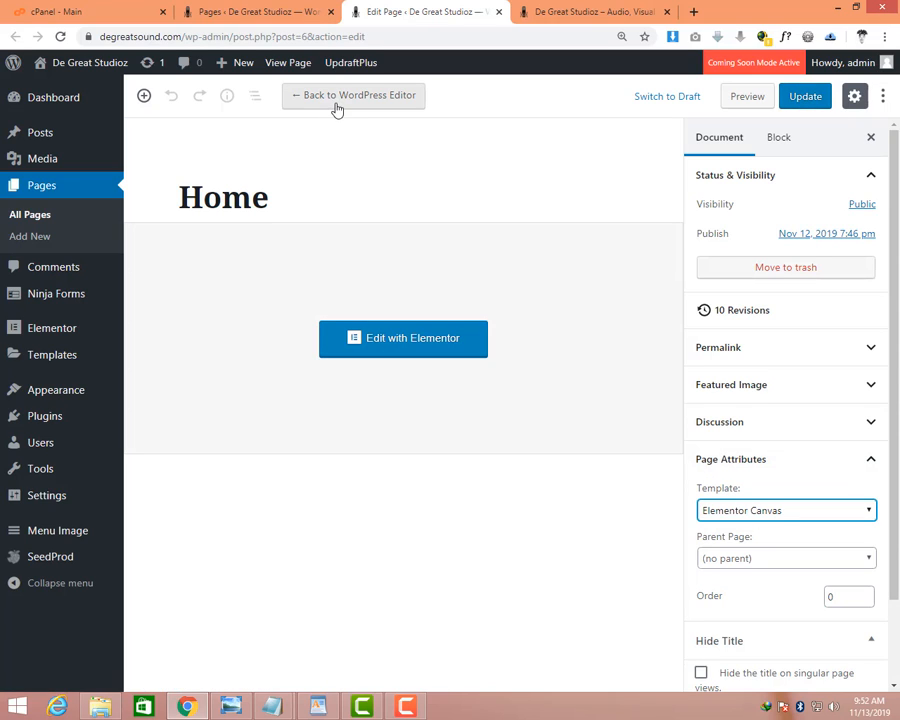
{"action": "left_click", "coordinate": [426, 326]}
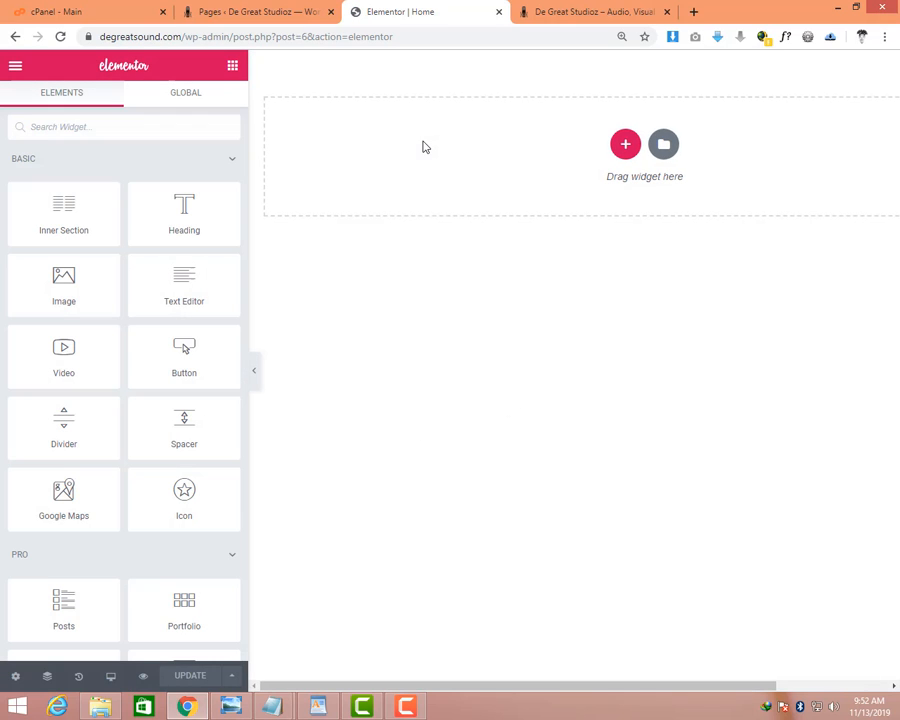
Switch to Windows Photo Viewer and examine the DeGreatStudioz home page mockup from header to footer.
{"action": "left_click", "coordinate": [236, 708]}
{"action": "scroll", "coordinate": [640, 300], "scroll_direction": "up", "scroll_amount": 6}
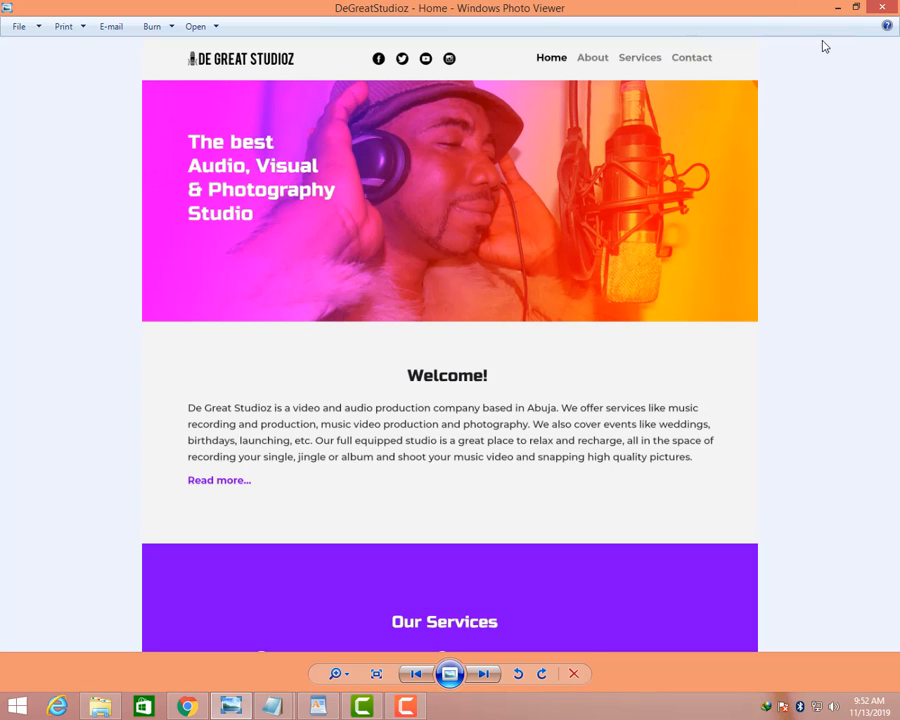
{"action": "scroll", "coordinate": [589, 503], "scroll_direction": "down", "scroll_amount": 5}
{"action": "scroll", "coordinate": [591, 214], "scroll_direction": "down", "scroll_amount": 3}
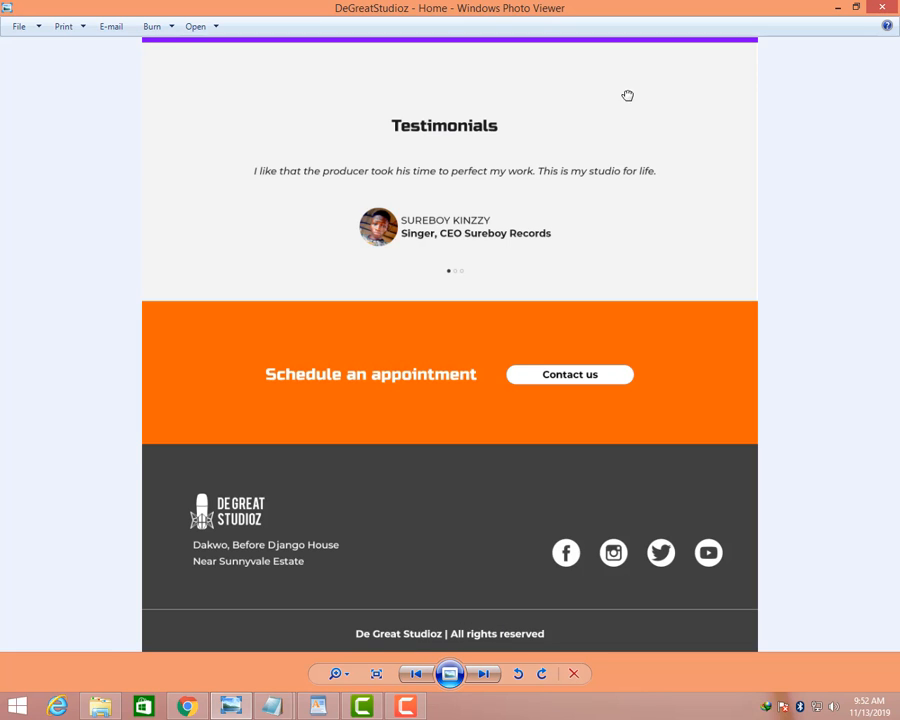
{"action": "scroll", "coordinate": [627, 94], "scroll_direction": "up", "scroll_amount": 8}
{"action": "scroll", "coordinate": [753, 403], "scroll_direction": "up", "scroll_amount": 3}
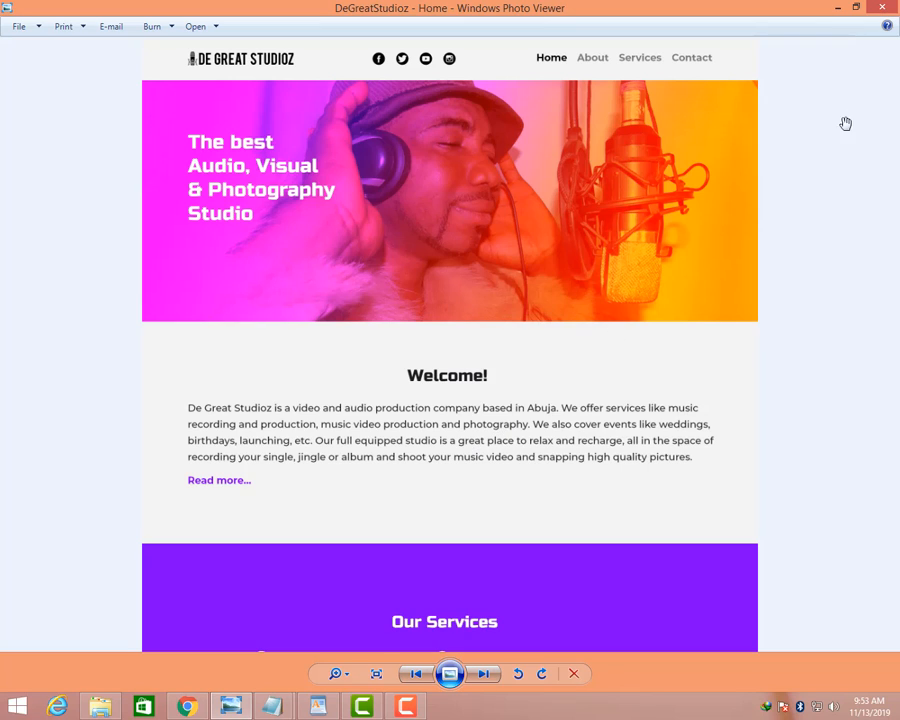
{"action": "left_click", "coordinate": [841, 9]}
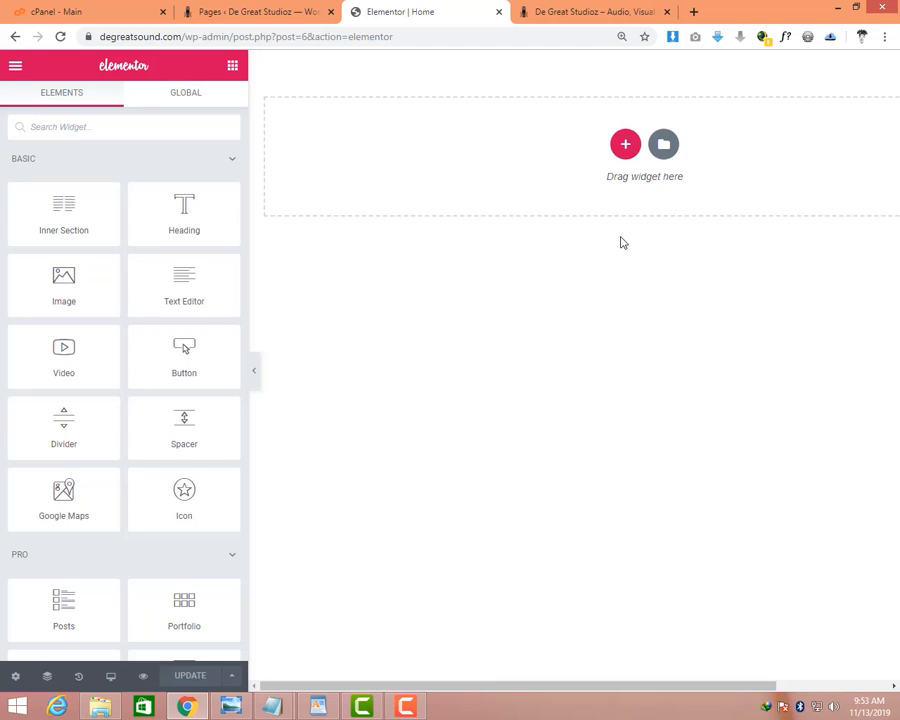
Add a single-column section to the Elementor page, stretch it, and set its content width to Full Width.
{"action": "key", "text": "ctrl+minus"}
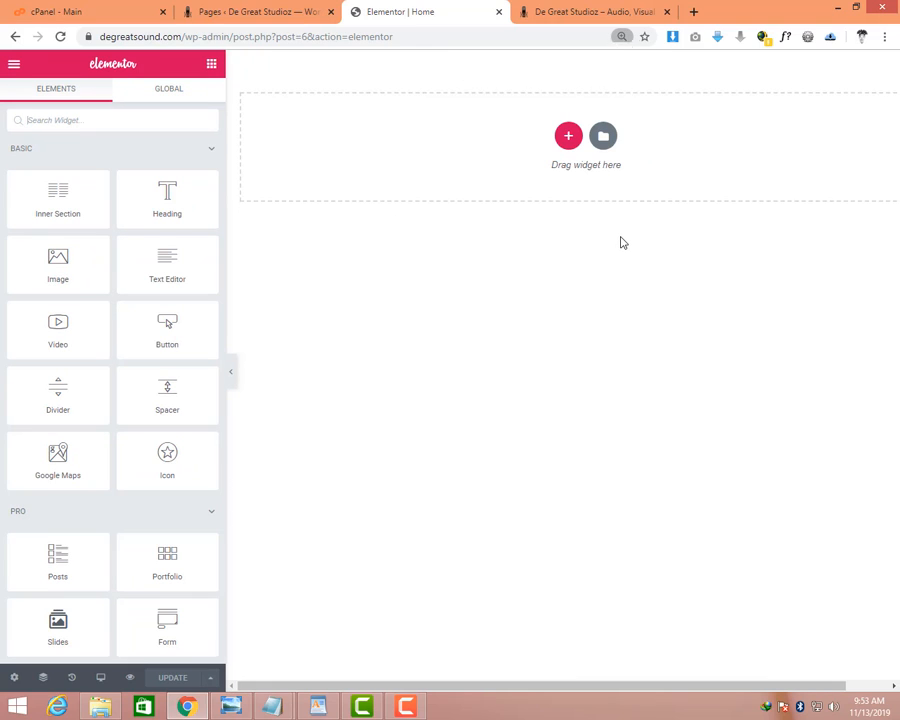
{"action": "key", "text": "ctrl+minus"}
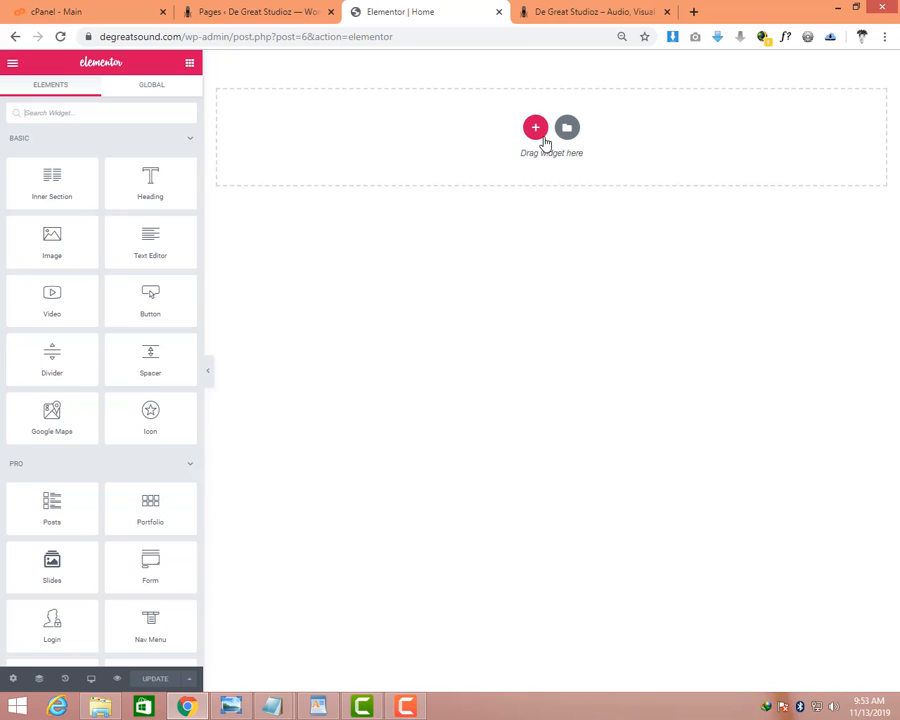
{"action": "left_click", "coordinate": [533, 130]}
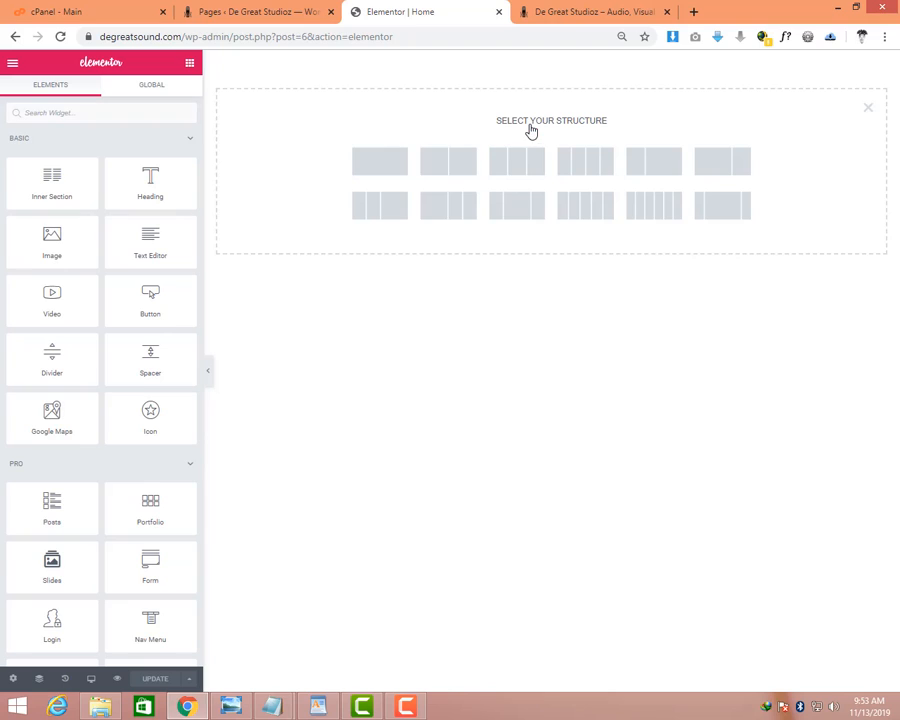
{"action": "left_click", "coordinate": [377, 162]}
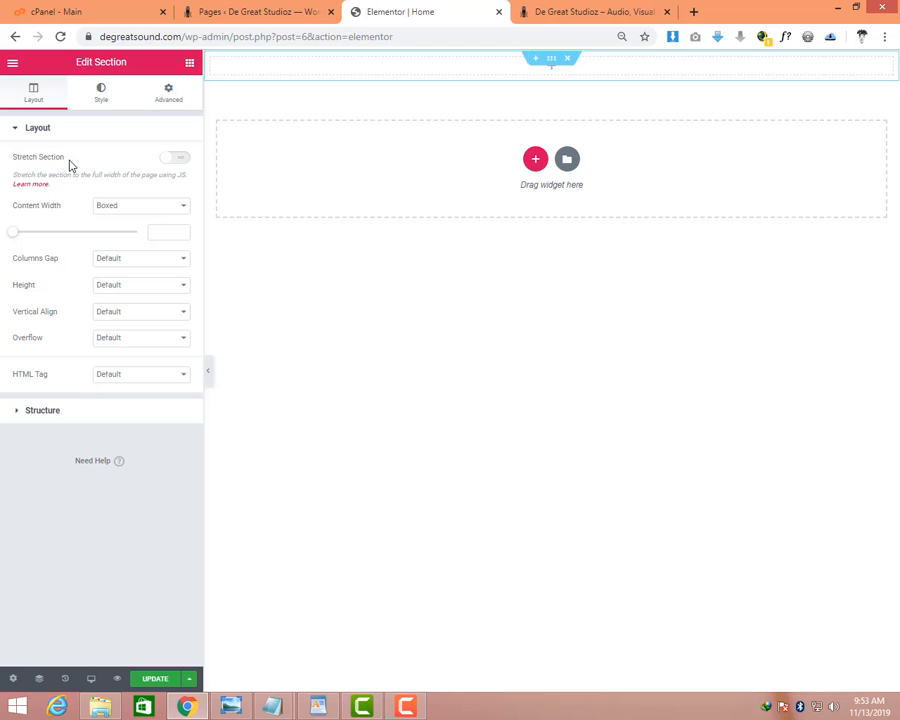
{"action": "left_click", "coordinate": [178, 160]}
{"action": "left_click", "coordinate": [119, 208]}
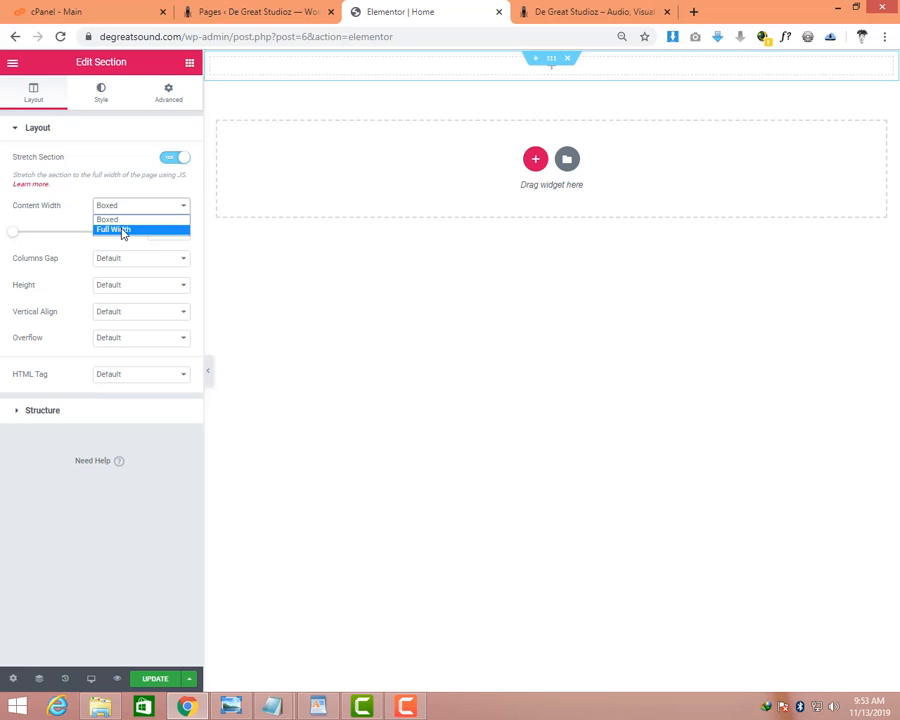
{"action": "left_click", "coordinate": [122, 230]}
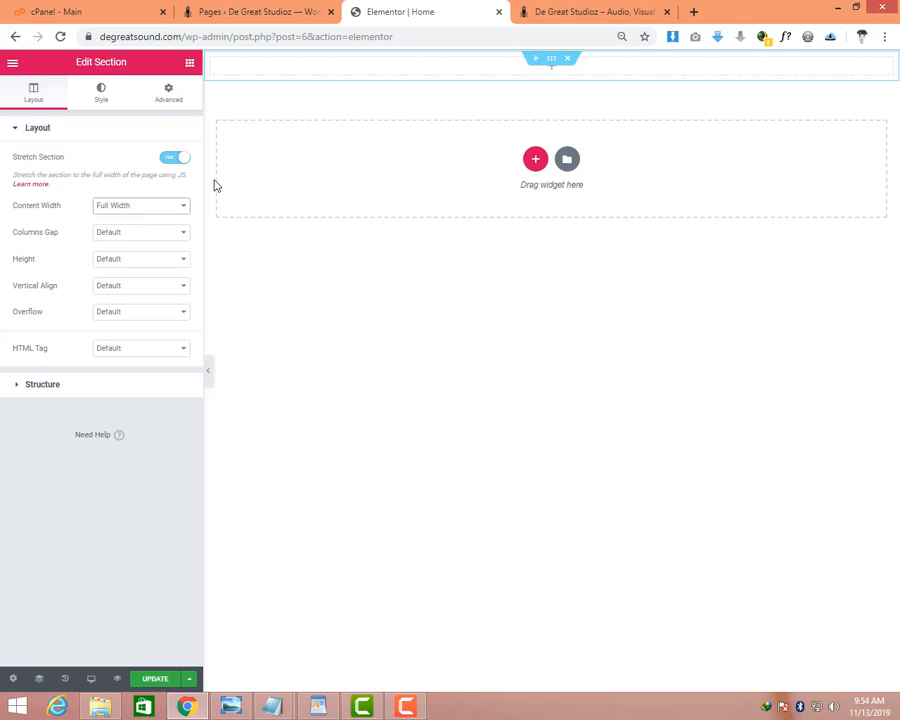
Insert an Inner Section into the new section and duplicate its first column to make three columns.
{"action": "left_click", "coordinate": [189, 66]}
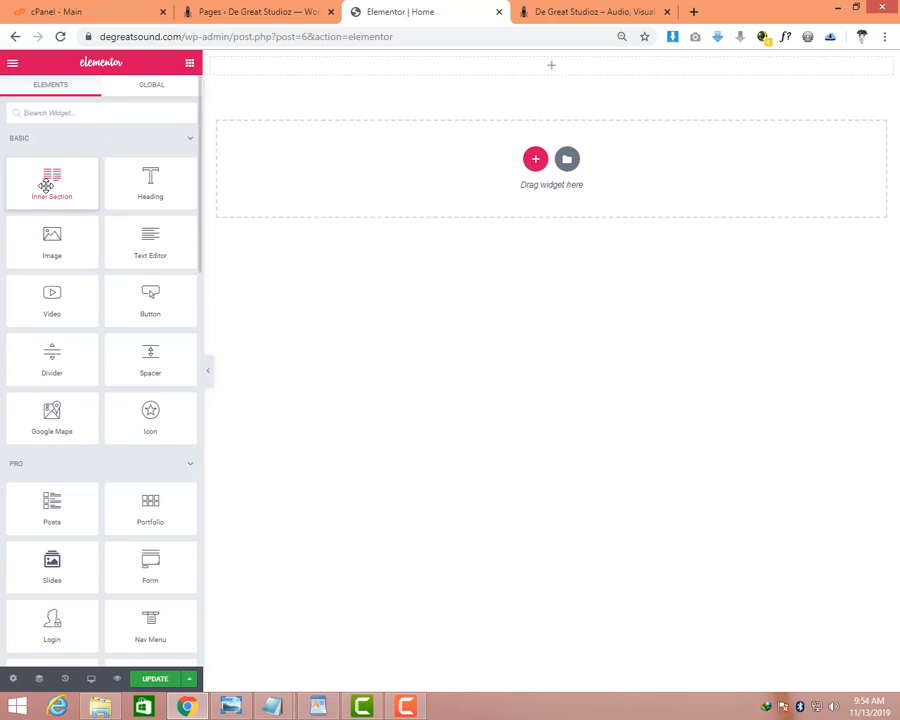
{"action": "key", "text": "ctrl+plus"}
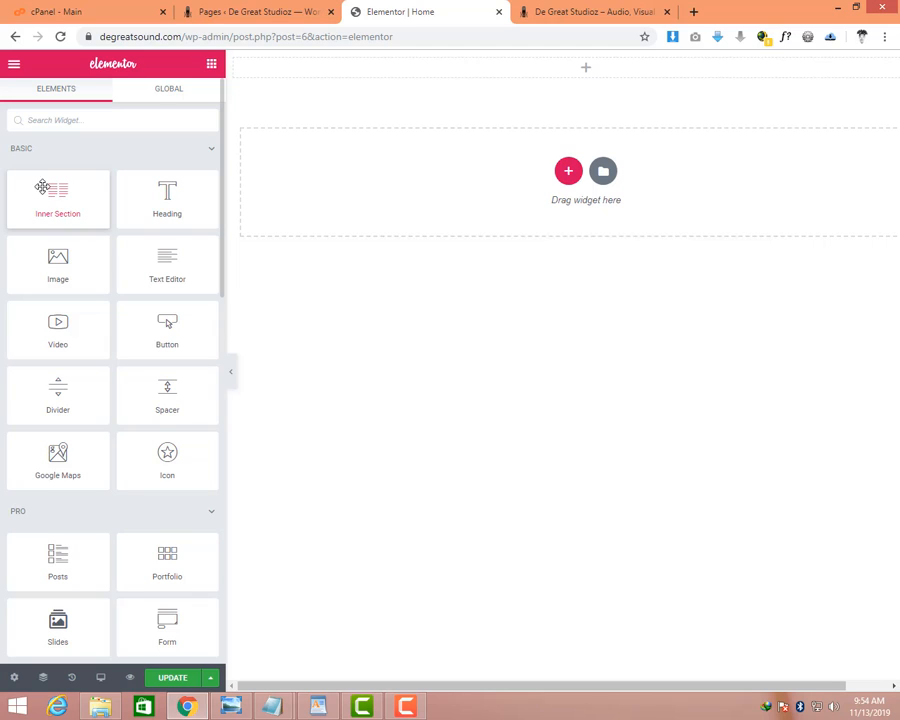
{"action": "left_click_drag", "start_coordinate": [43, 206], "coordinate": [570, 80]}
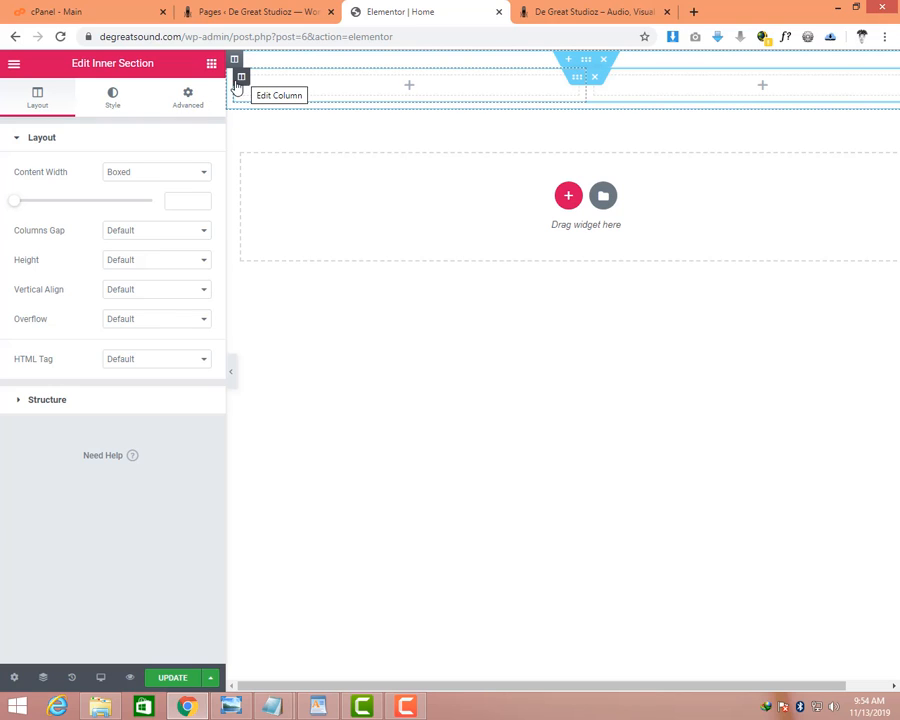
{"action": "right_click", "coordinate": [242, 79]}
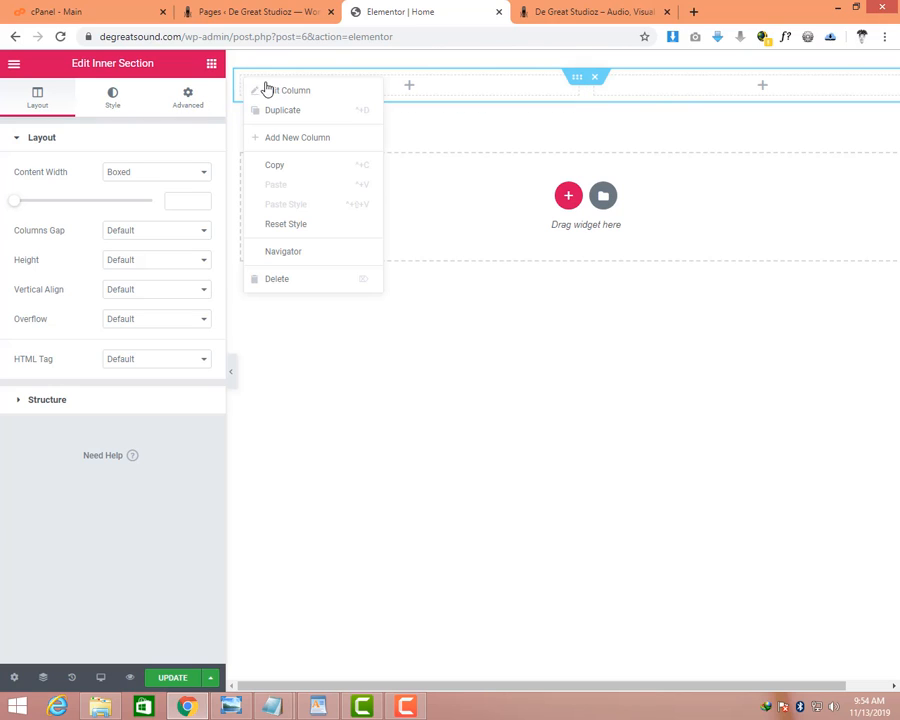
{"action": "left_click", "coordinate": [268, 91]}
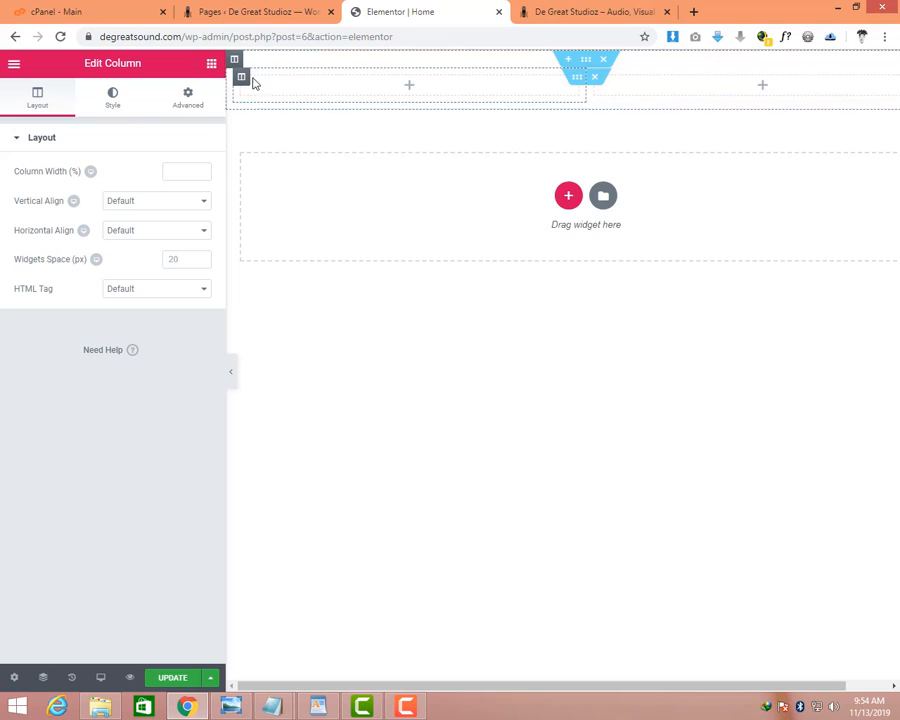
{"action": "right_click", "coordinate": [245, 87]}
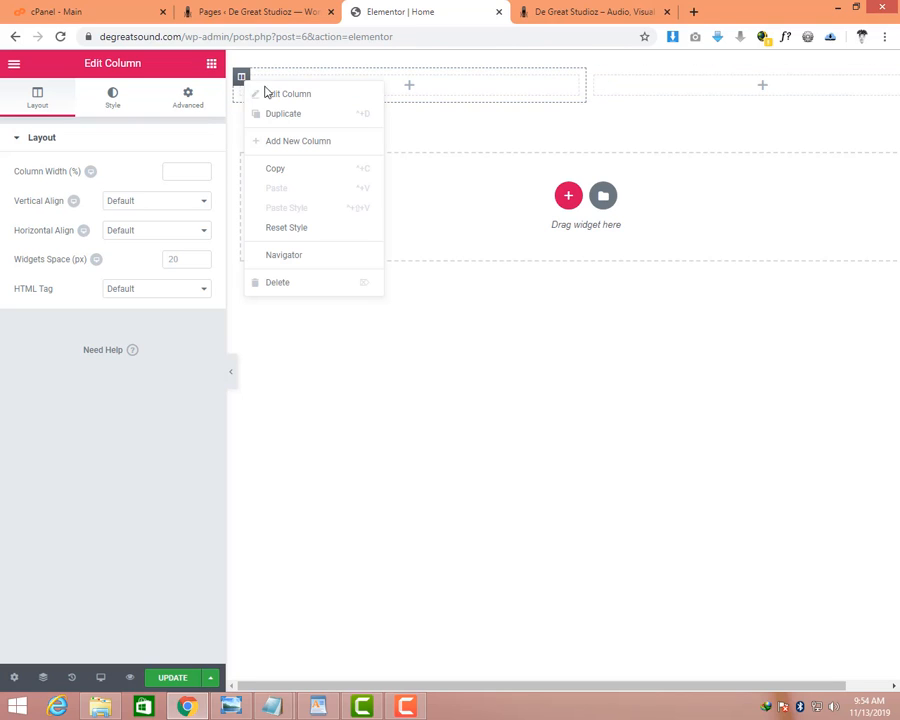
{"action": "left_click", "coordinate": [285, 114]}
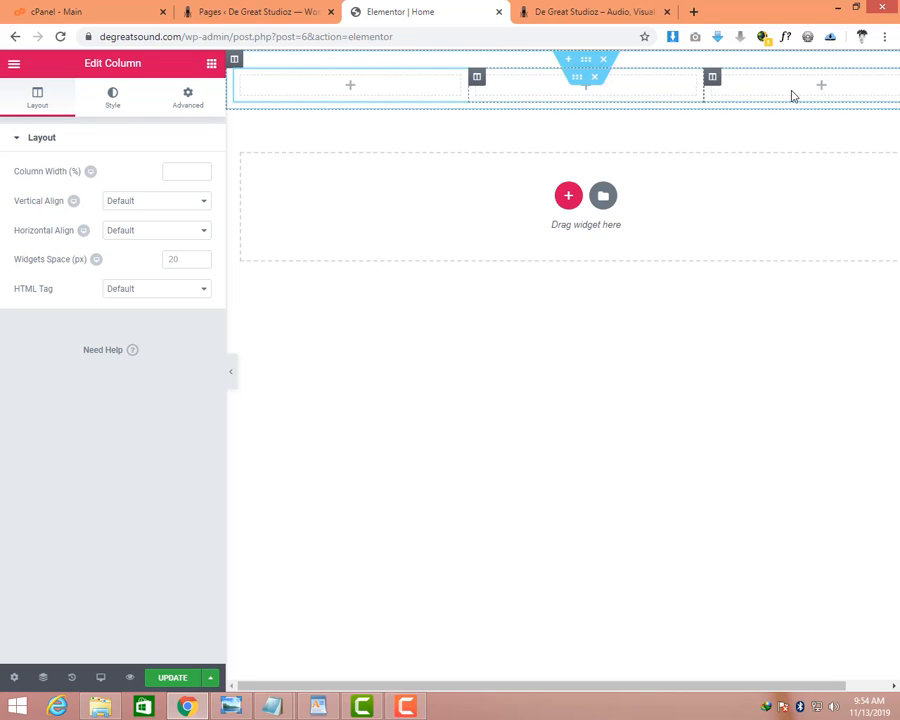
Place a Site Logo widget in the first column of the inner section and align it left.
{"action": "left_click", "coordinate": [211, 64]}
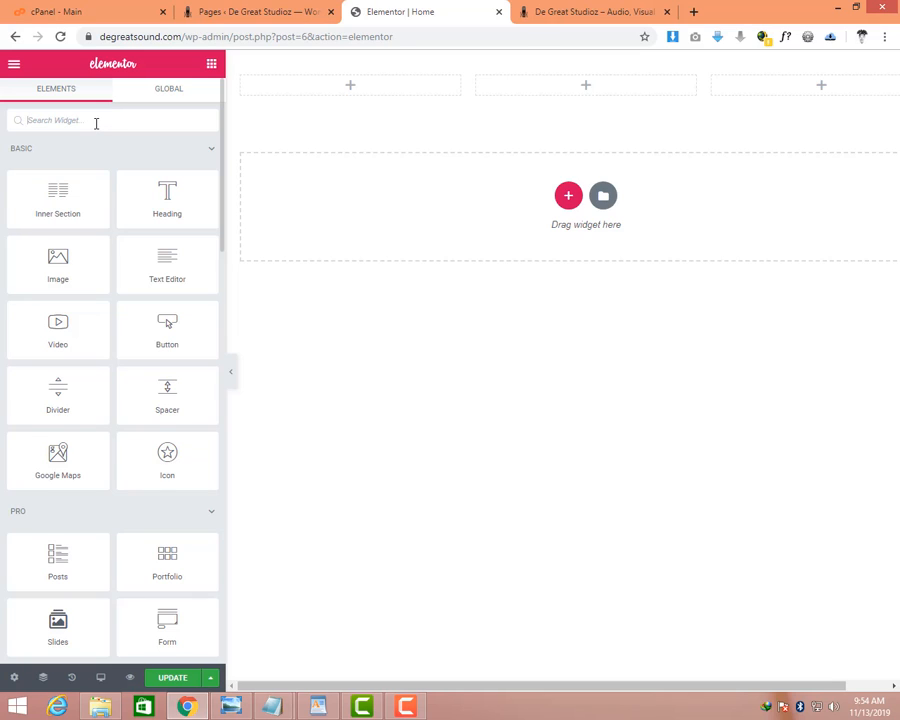
{"action": "type", "text": "site"}
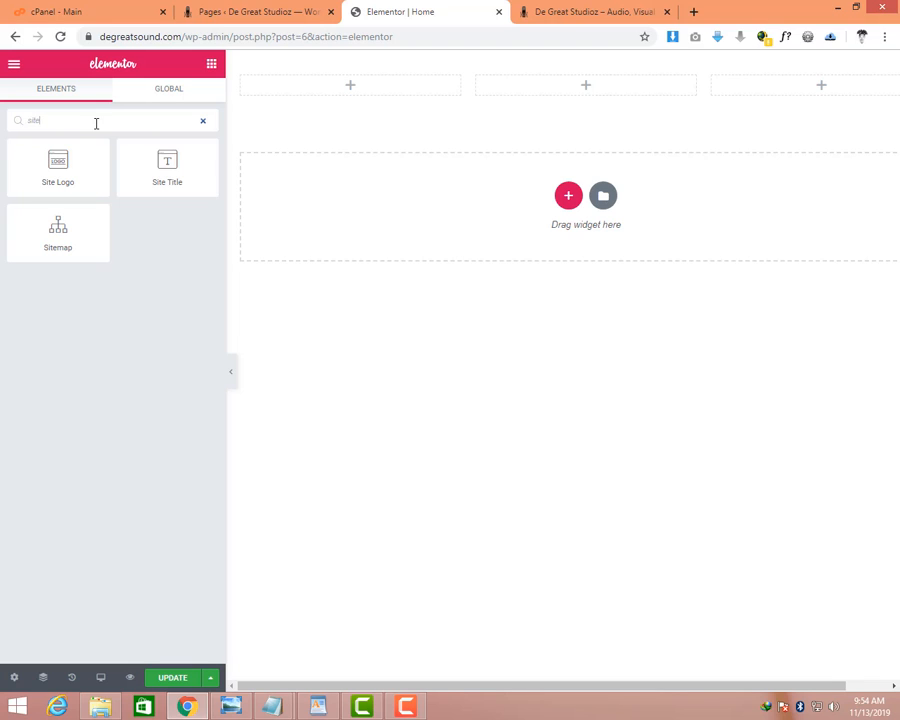
{"action": "left_click_drag", "start_coordinate": [48, 161], "coordinate": [358, 86]}
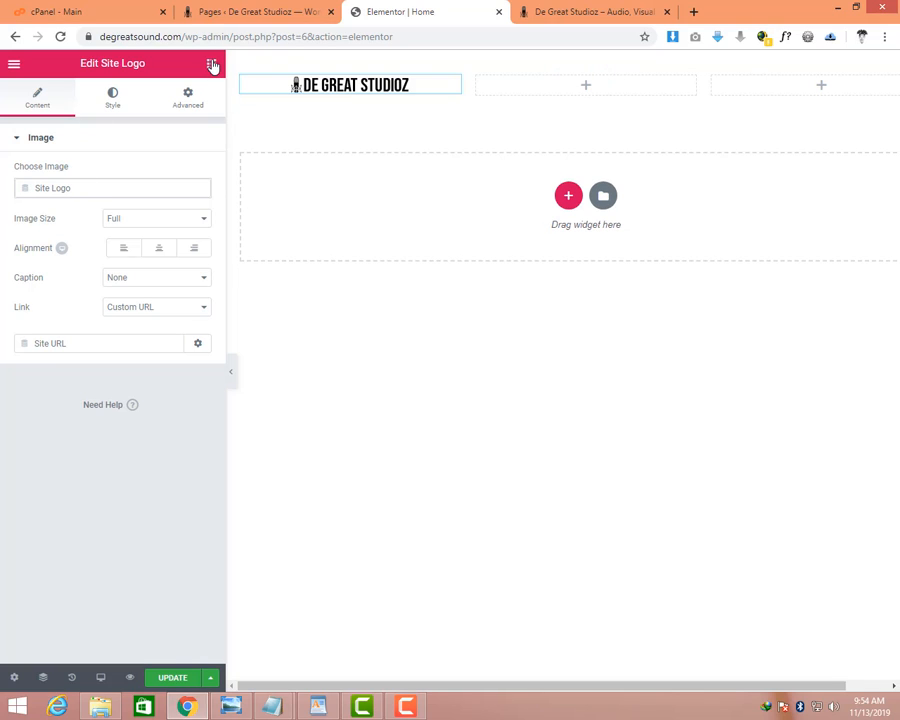
{"action": "left_click", "coordinate": [124, 251]}
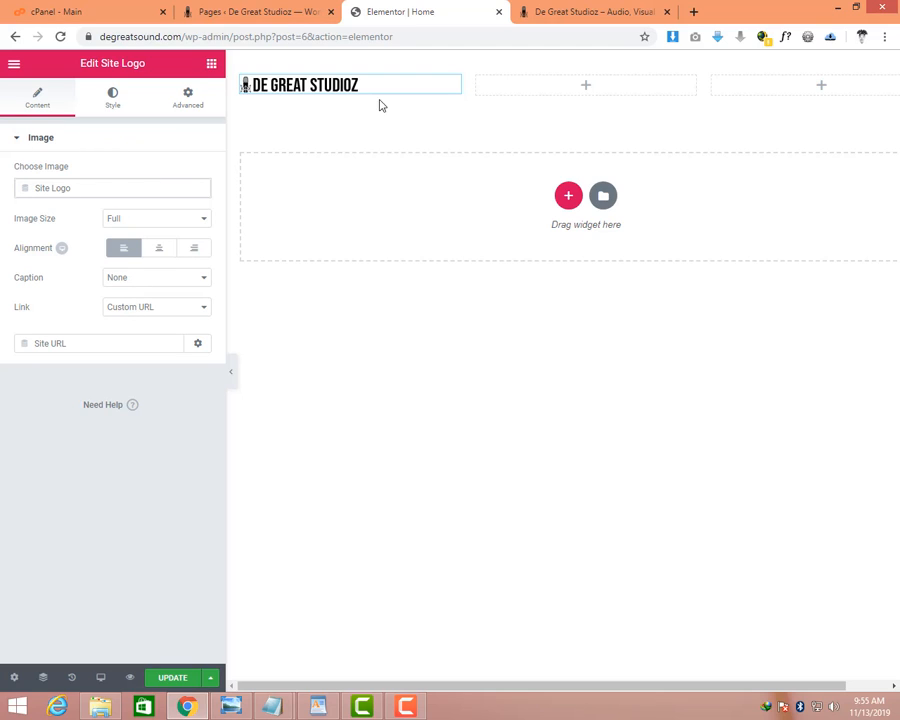
Find the Social Icons widget and place it in the middle column of the inner section.
{"action": "left_click", "coordinate": [211, 63]}
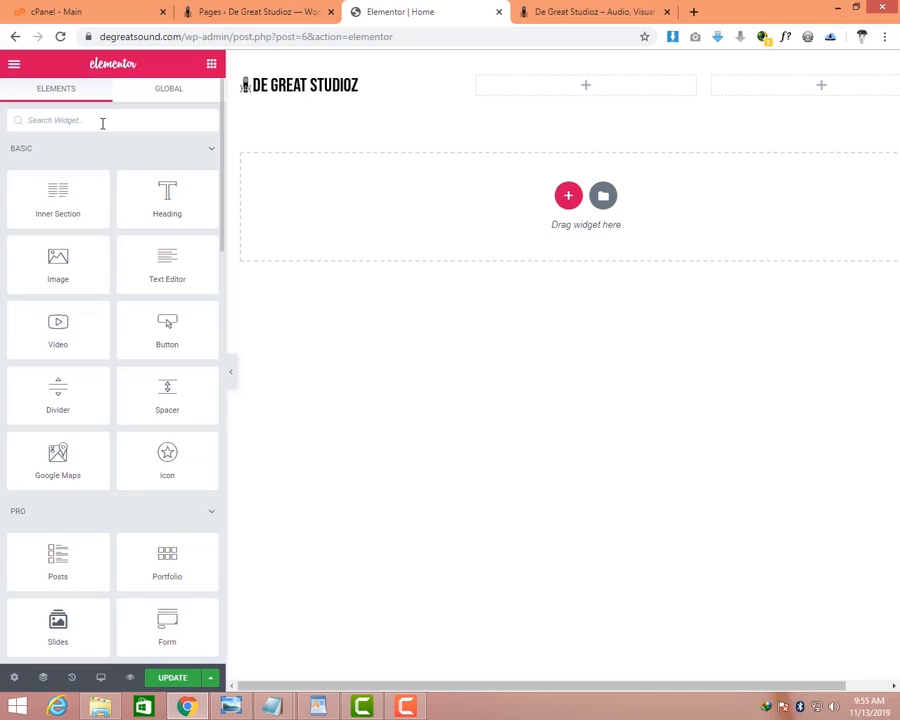
{"action": "type", "text": "socia"}
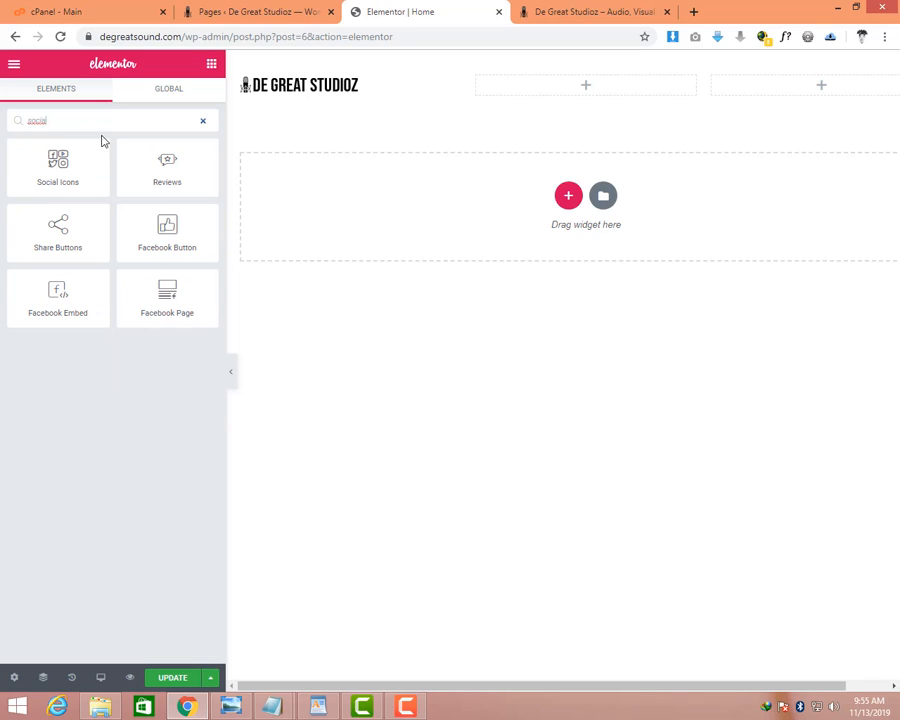
{"action": "left_click_drag", "start_coordinate": [56, 173], "coordinate": [572, 90]}
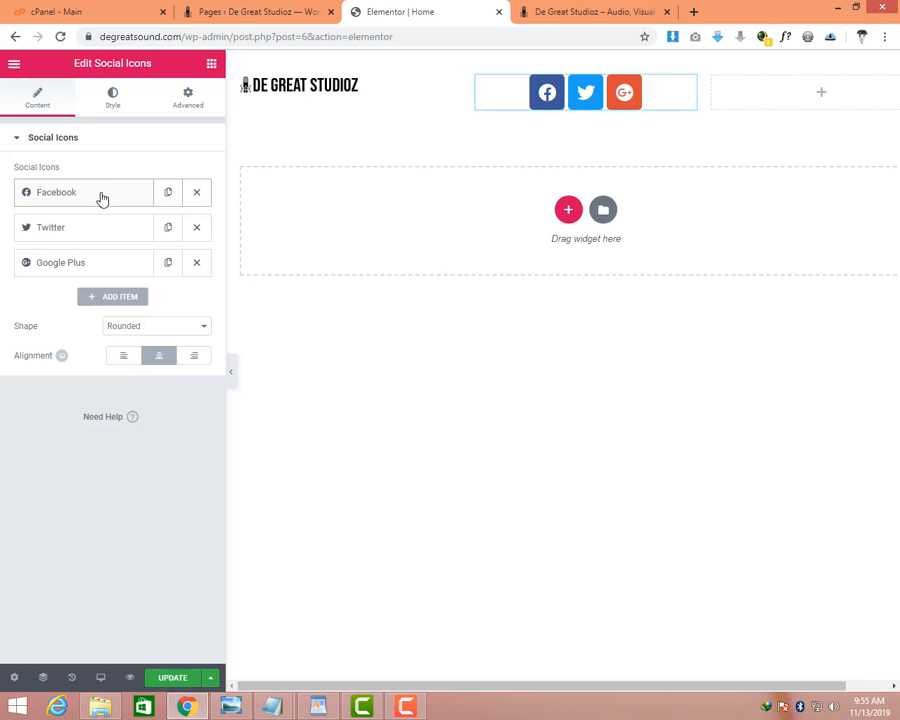
Replace the Google Plus item's icon with the Youtube icon from the Icon Library.
{"action": "left_click", "coordinate": [80, 263]}
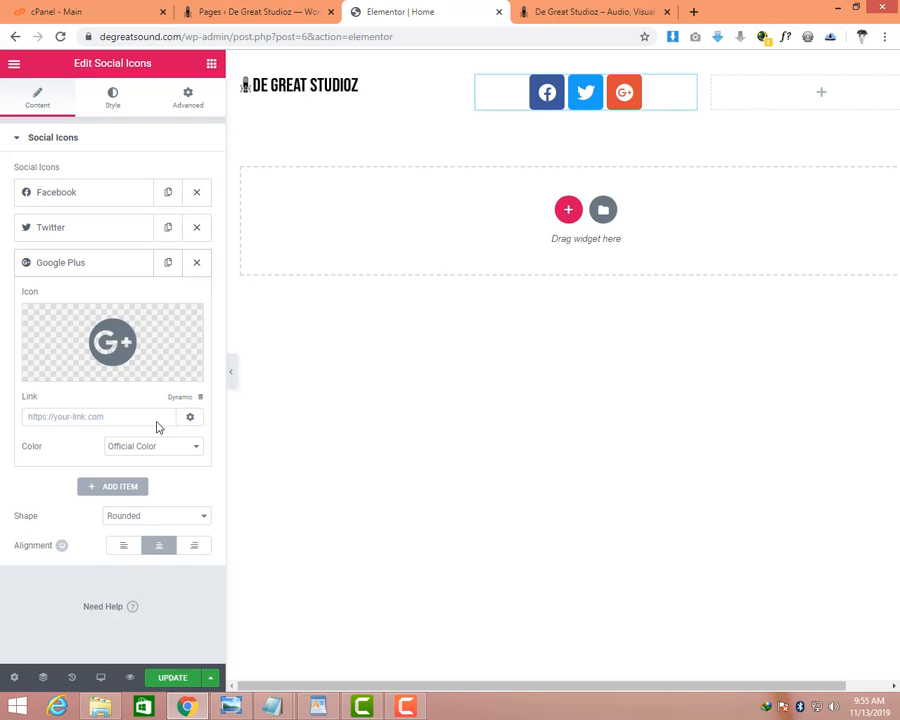
{"action": "left_click", "coordinate": [77, 270]}
{"action": "left_click", "coordinate": [78, 270]}
{"action": "left_click", "coordinate": [71, 372]}
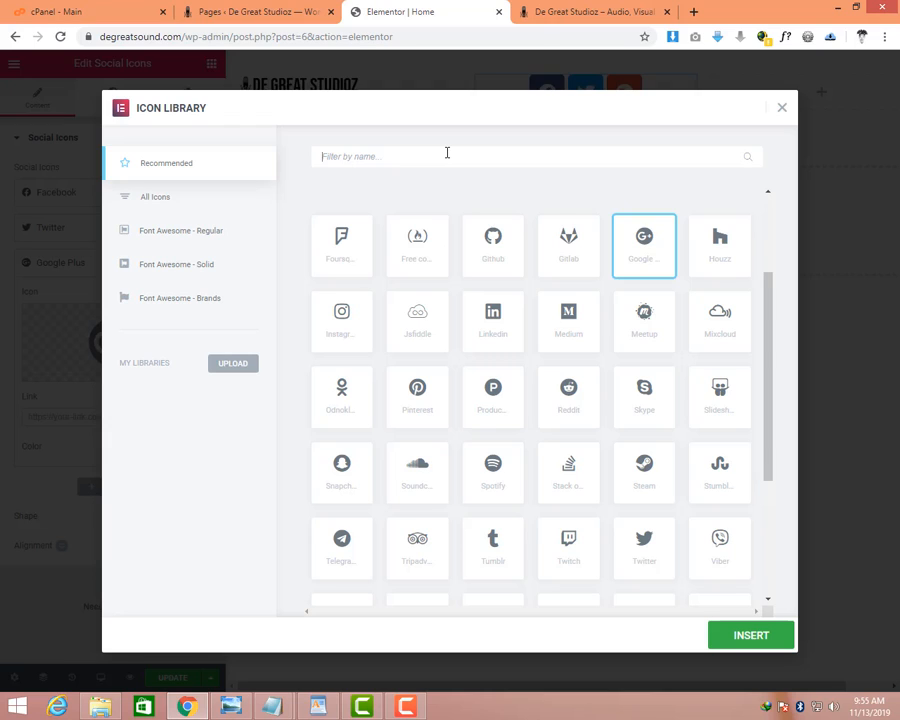
{"action": "type", "text": "you"}
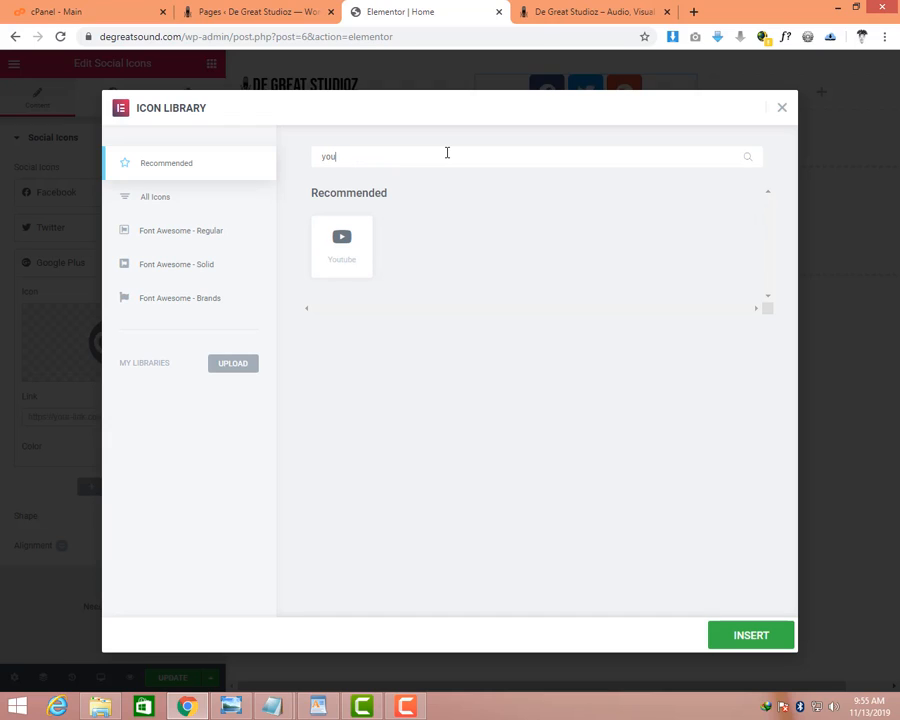
{"action": "left_click", "coordinate": [367, 247]}
{"action": "left_click", "coordinate": [739, 636]}
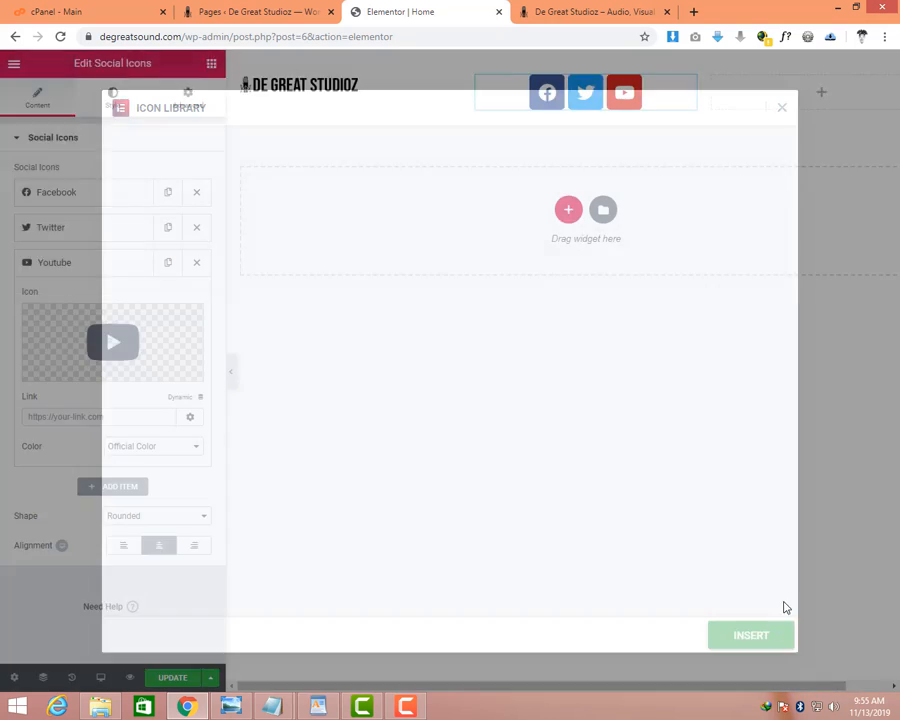
Copy the YouTube channel URL from the degreatsound Notepad file and paste it as the Youtube item's link.
{"action": "left_click", "coordinate": [86, 419]}
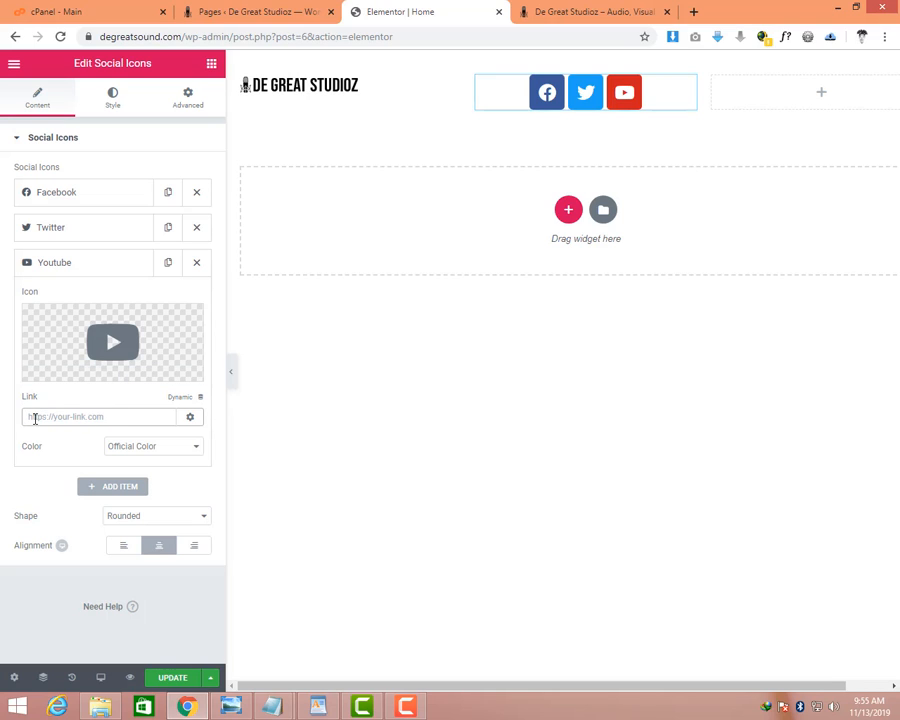
{"action": "mouse_move", "coordinate": [272, 706]}
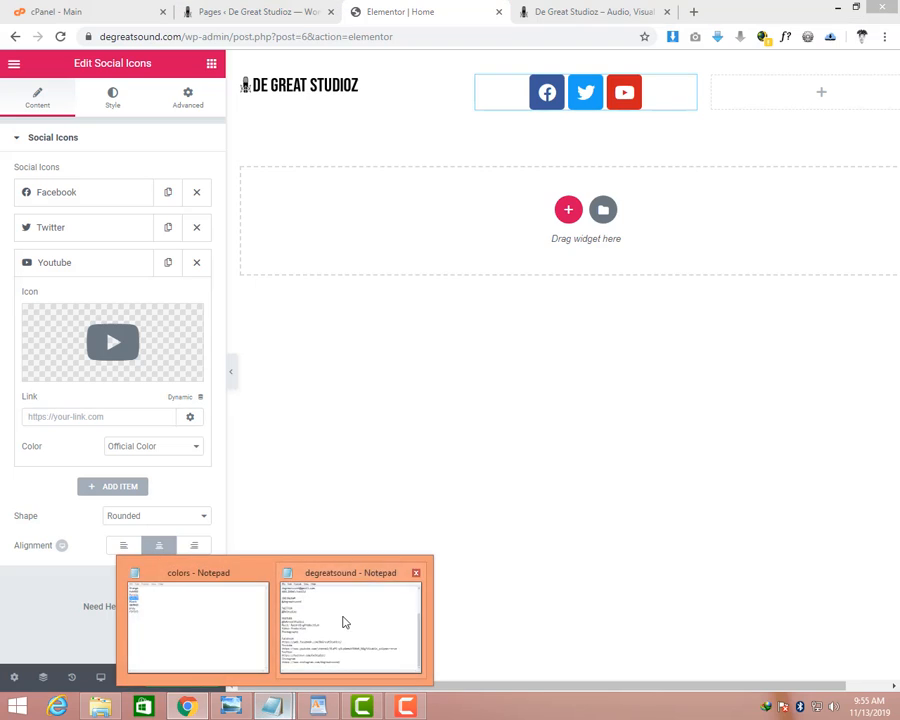
{"action": "left_click", "coordinate": [345, 620]}
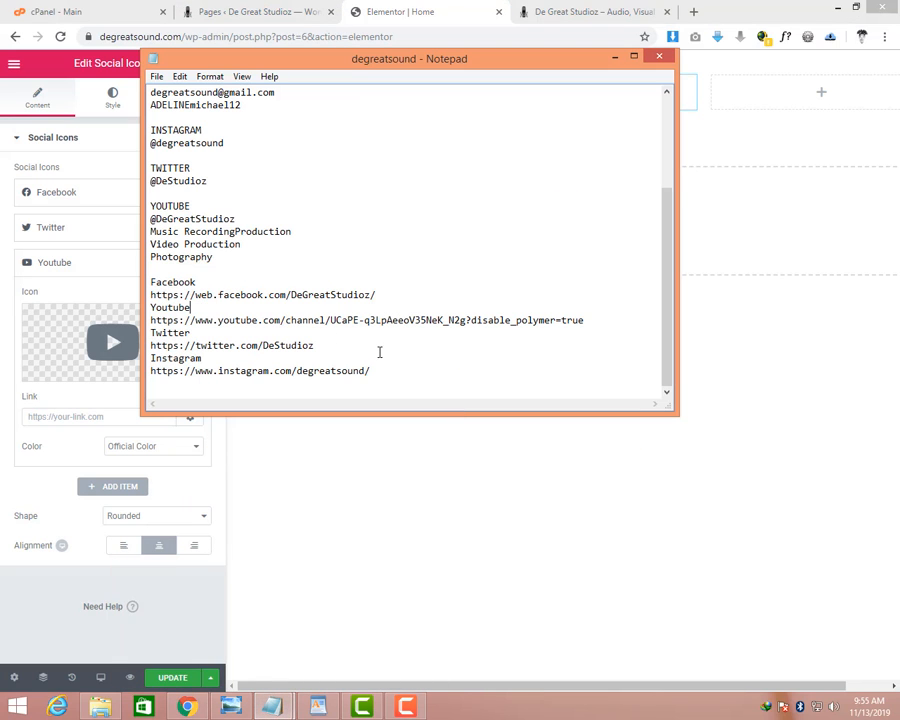
{"action": "left_click_drag", "start_coordinate": [577, 320], "coordinate": [136, 322]}
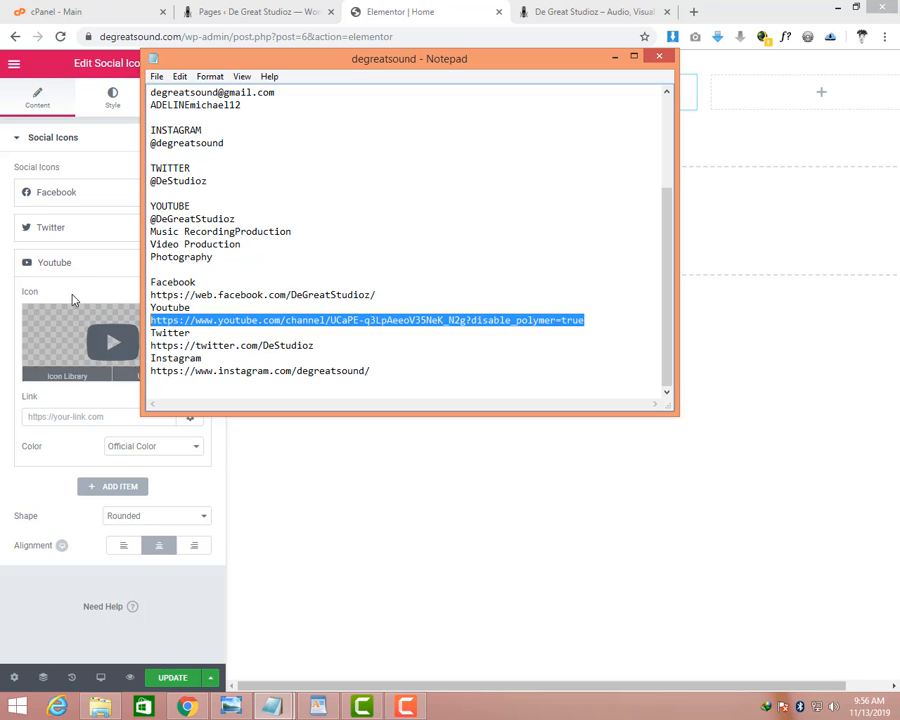
{"action": "left_click", "coordinate": [68, 415]}
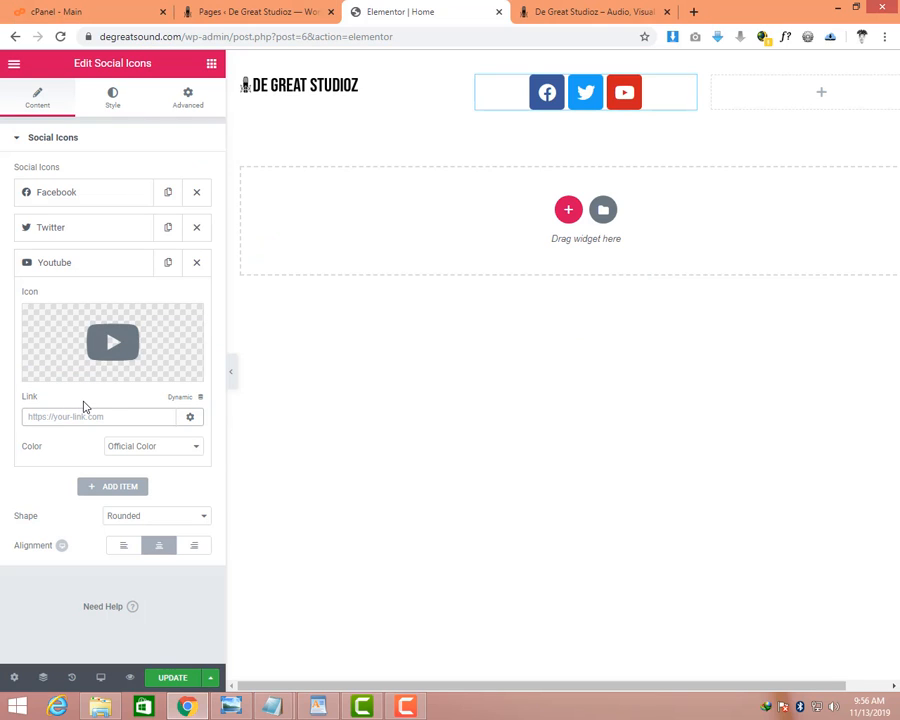
{"action": "key", "text": "ctrl+v"}
{"action": "left_click_drag", "start_coordinate": [88, 421], "coordinate": [22, 421]}
{"action": "left_click", "coordinate": [46, 420]}
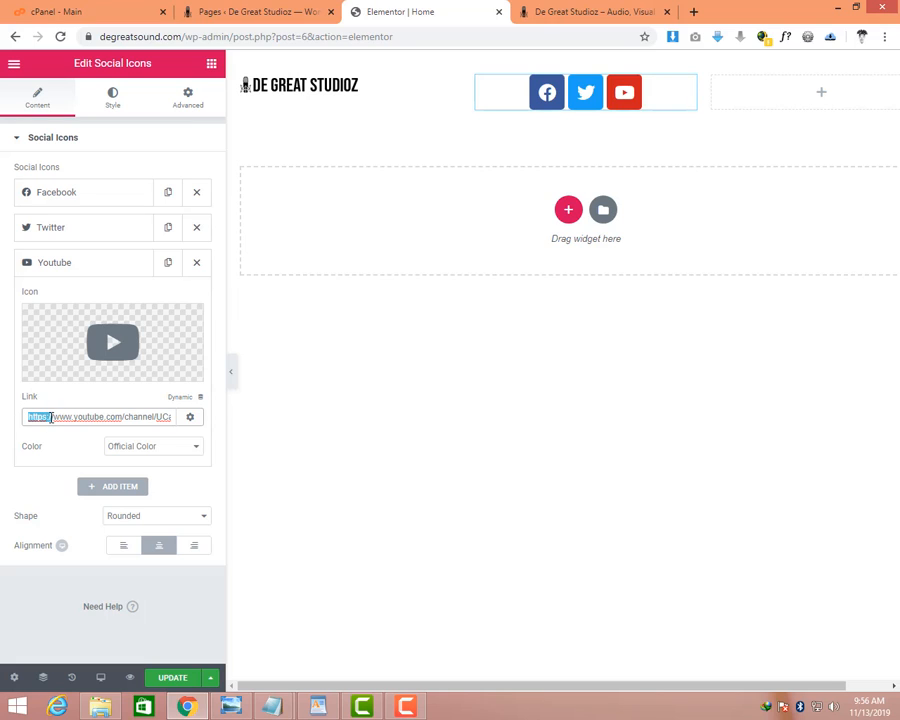
{"action": "left_click_drag", "start_coordinate": [56, 418], "coordinate": [10, 425]}
{"action": "left_click", "coordinate": [79, 266]}
{"action": "left_click", "coordinate": [86, 234]}
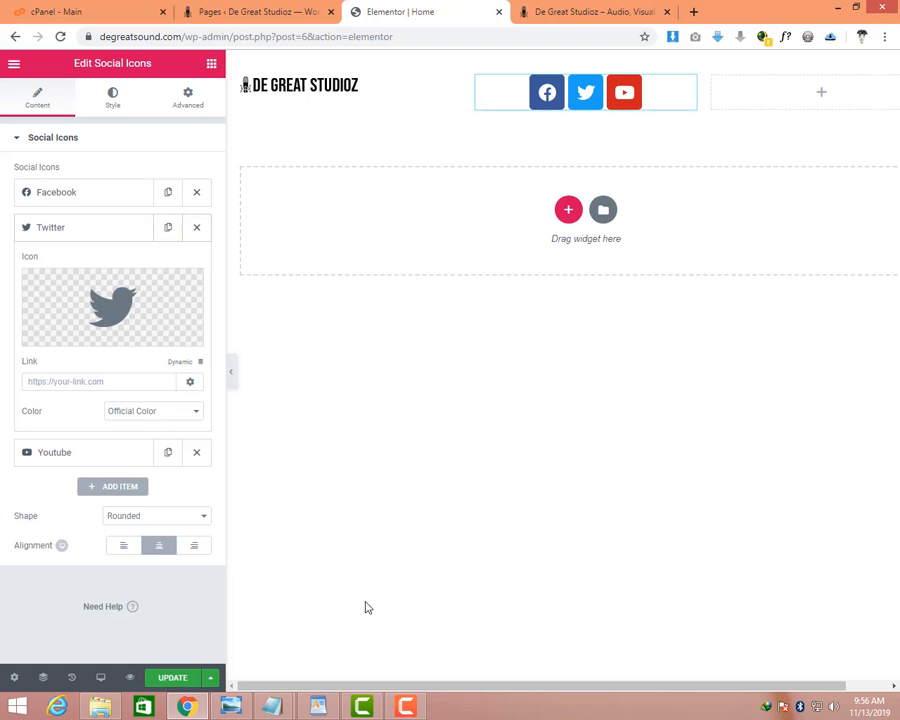
{"action": "mouse_move", "coordinate": [313, 708]}
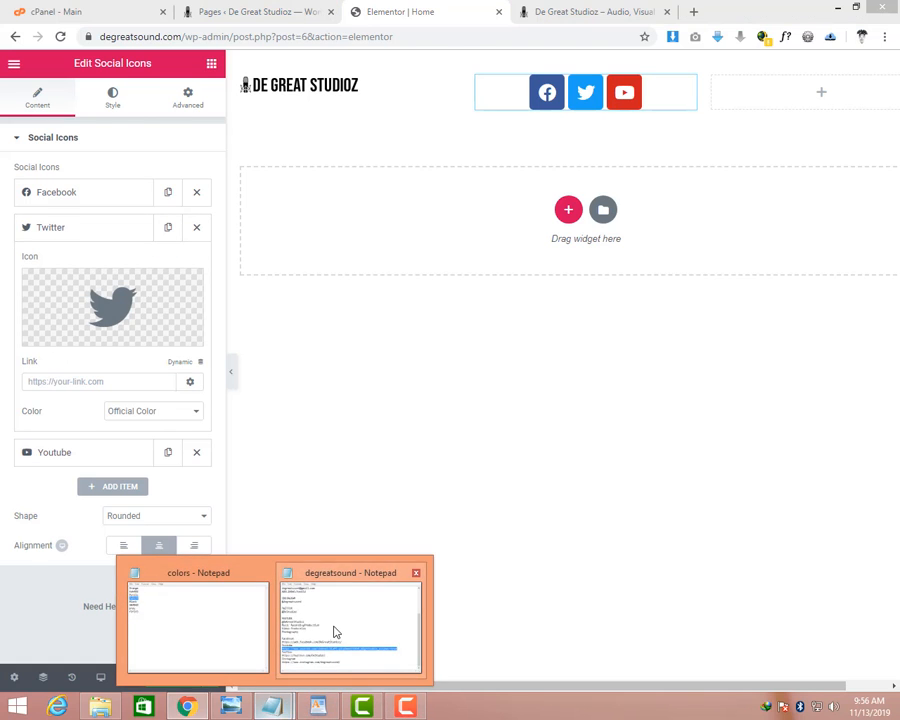
{"action": "left_click", "coordinate": [332, 632]}
{"action": "left_click_drag", "start_coordinate": [331, 350], "coordinate": [140, 343]}
{"action": "key", "text": "ctrl+c"}
{"action": "left_click", "coordinate": [80, 380]}
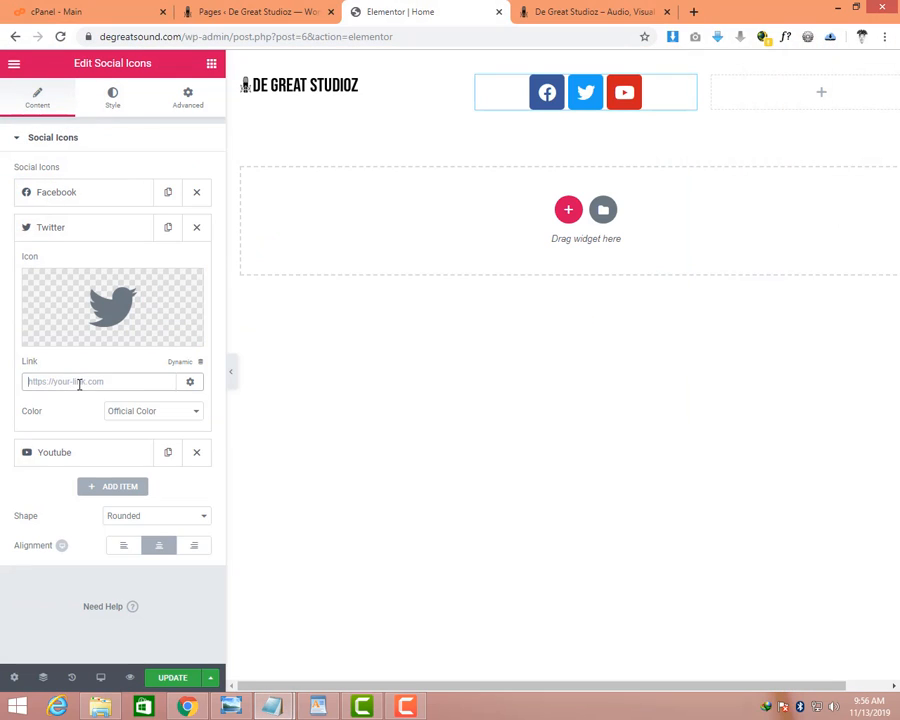
{"action": "key", "text": "ctrl+v"}
{"action": "mouse_move", "coordinate": [272, 705]}
{"action": "left_click", "coordinate": [320, 640]}
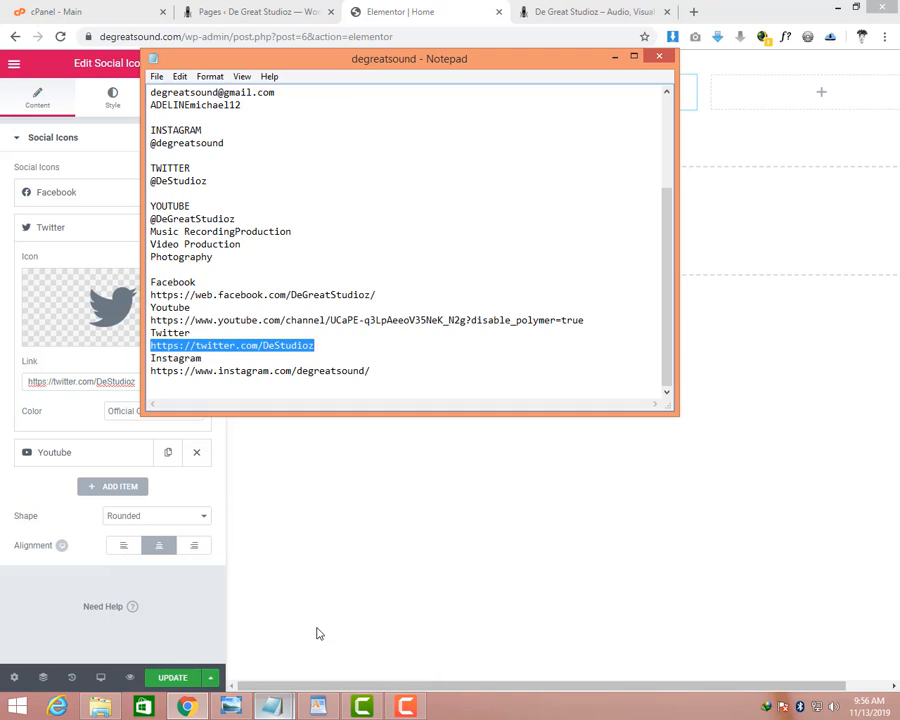
{"action": "left_click", "coordinate": [252, 305]}
{"action": "left_click_drag", "start_coordinate": [387, 296], "coordinate": [150, 295]}
{"action": "key", "text": "ctrl+c"}
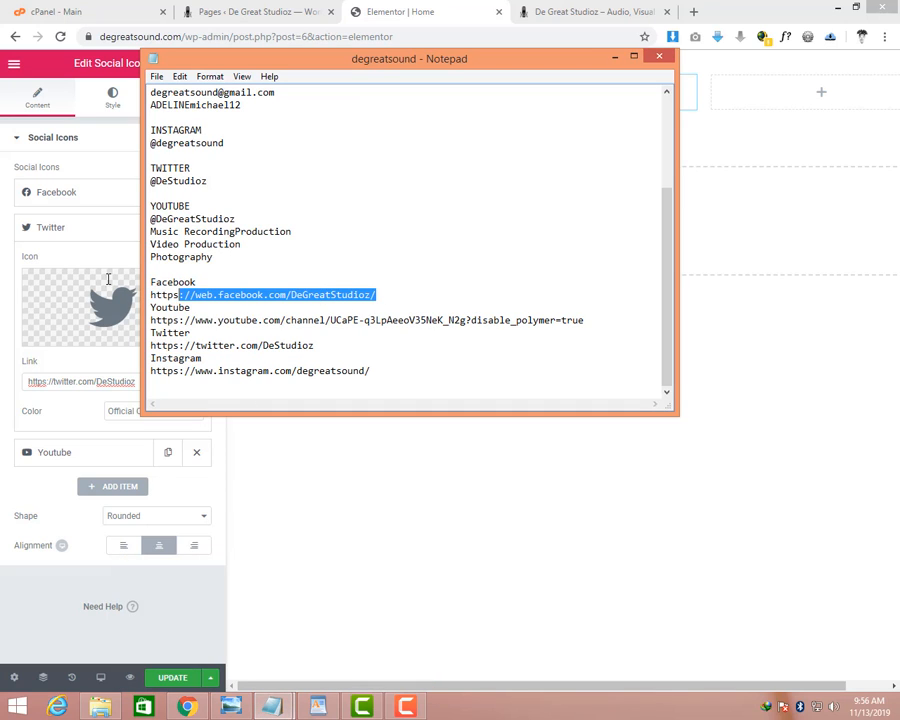
{"action": "left_click", "coordinate": [58, 204]}
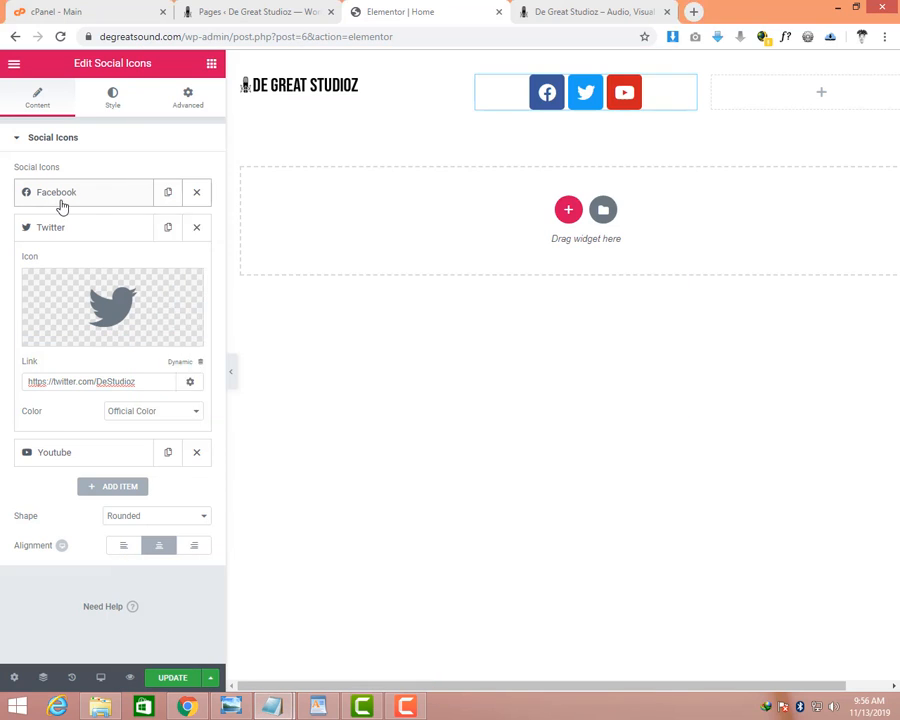
{"action": "left_click", "coordinate": [116, 344]}
{"action": "key", "text": "ctrl+v"}
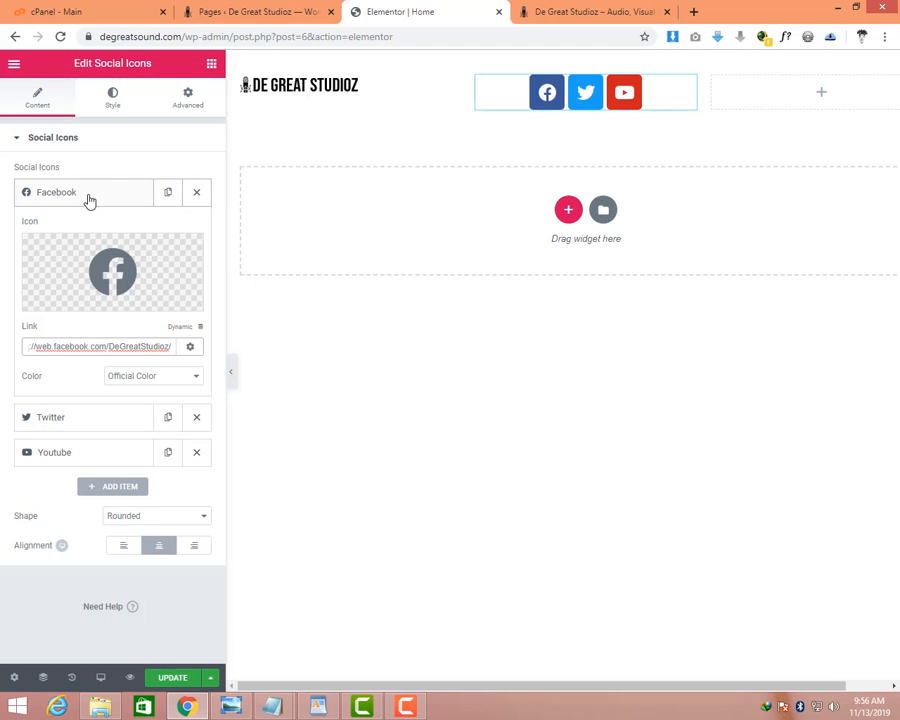
{"action": "left_click", "coordinate": [86, 199]}
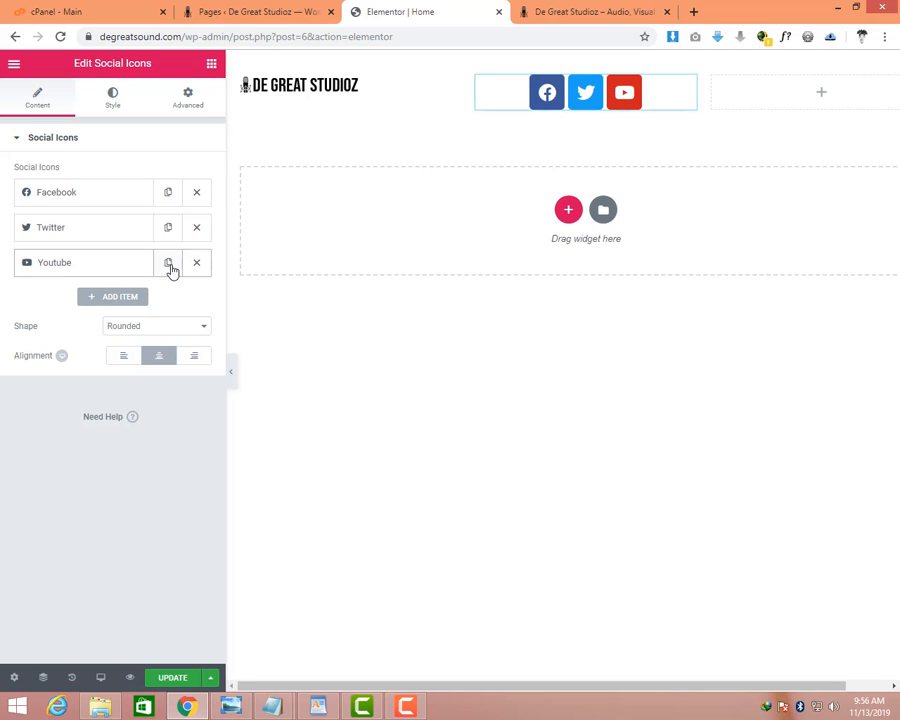
Add a fourth social icon item and give it the Instagram icon from the Icon Library.
{"action": "left_click", "coordinate": [92, 297]}
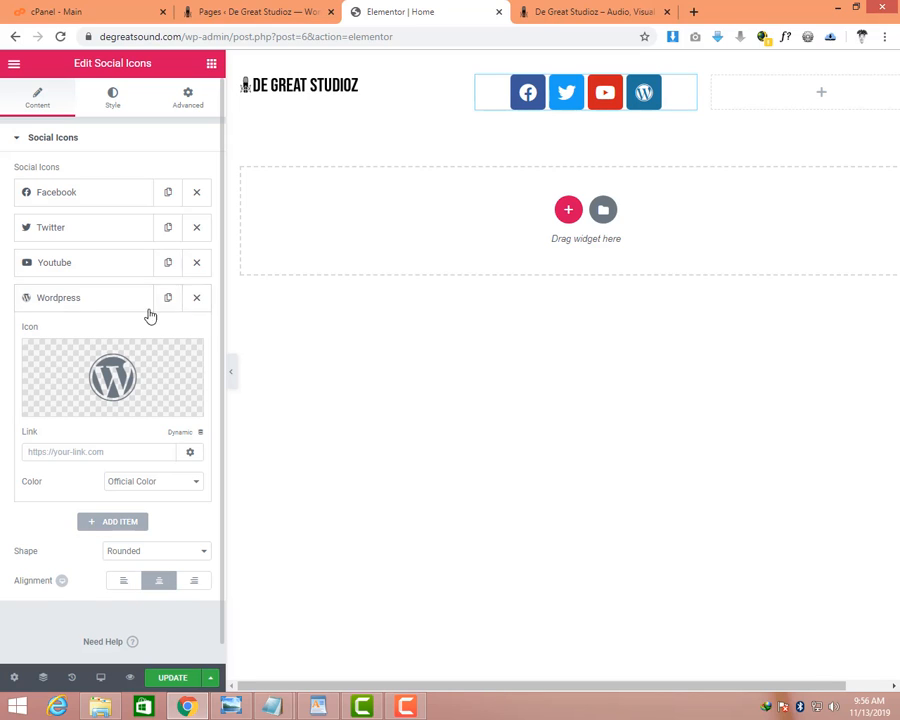
{"action": "mouse_move", "coordinate": [112, 396]}
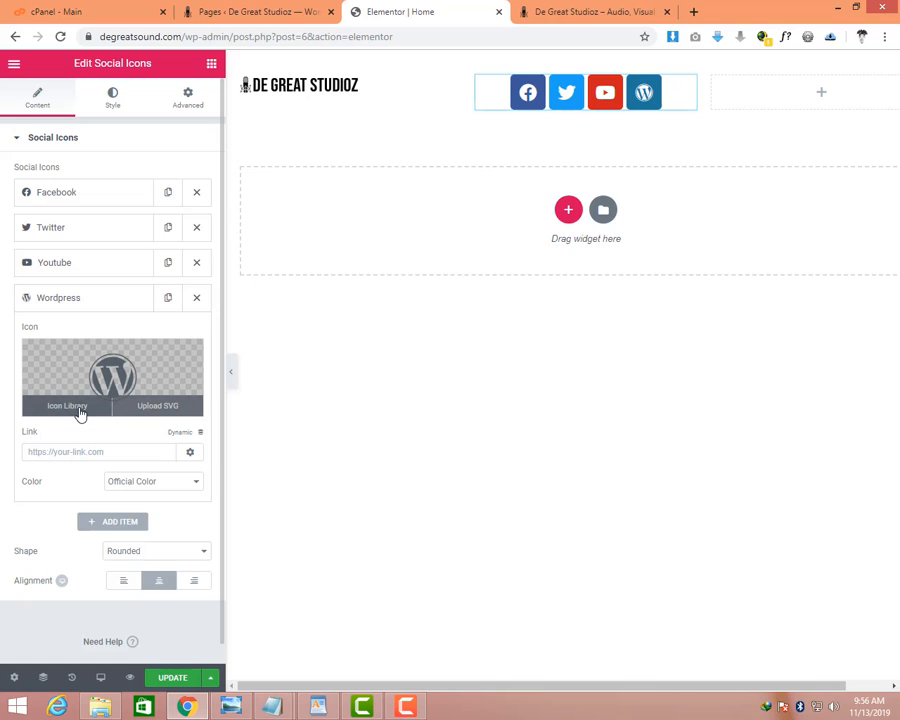
{"action": "left_click", "coordinate": [80, 410]}
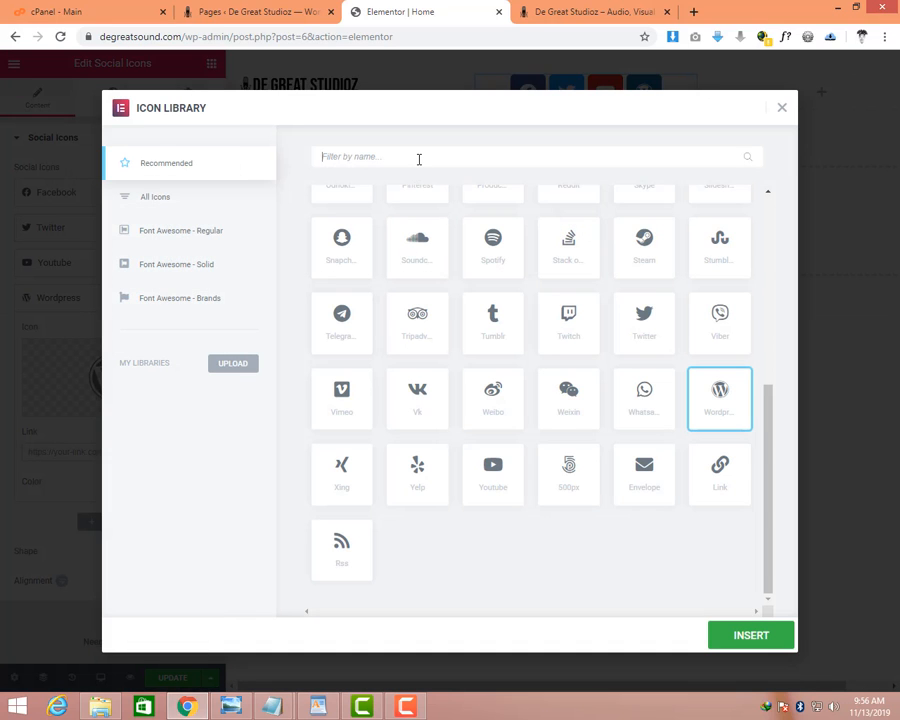
{"action": "left_click", "coordinate": [419, 157]}
{"action": "type", "text": "ins"}
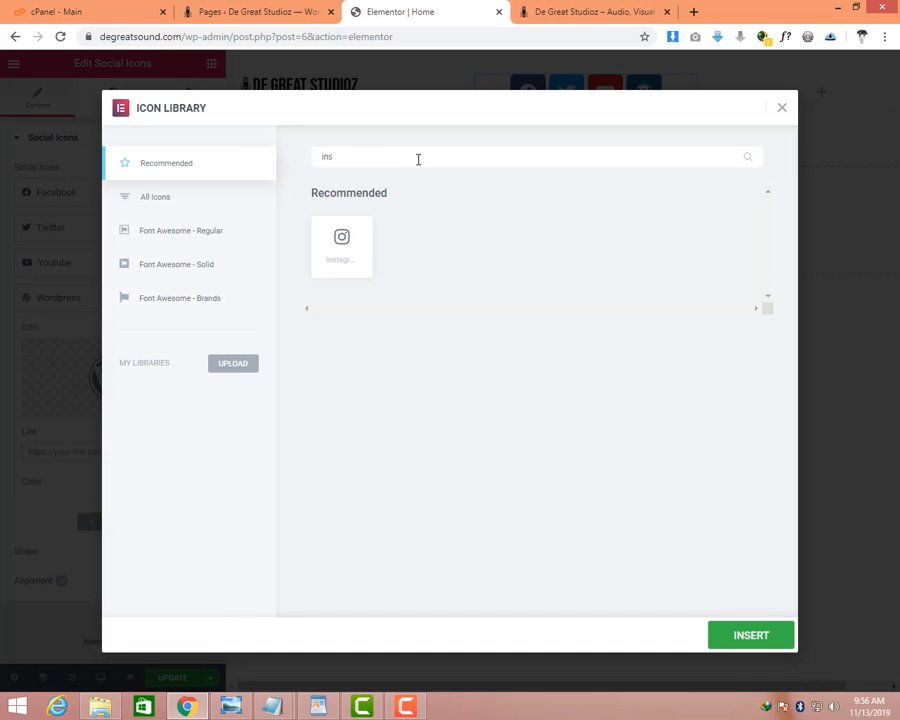
{"action": "left_click", "coordinate": [342, 240]}
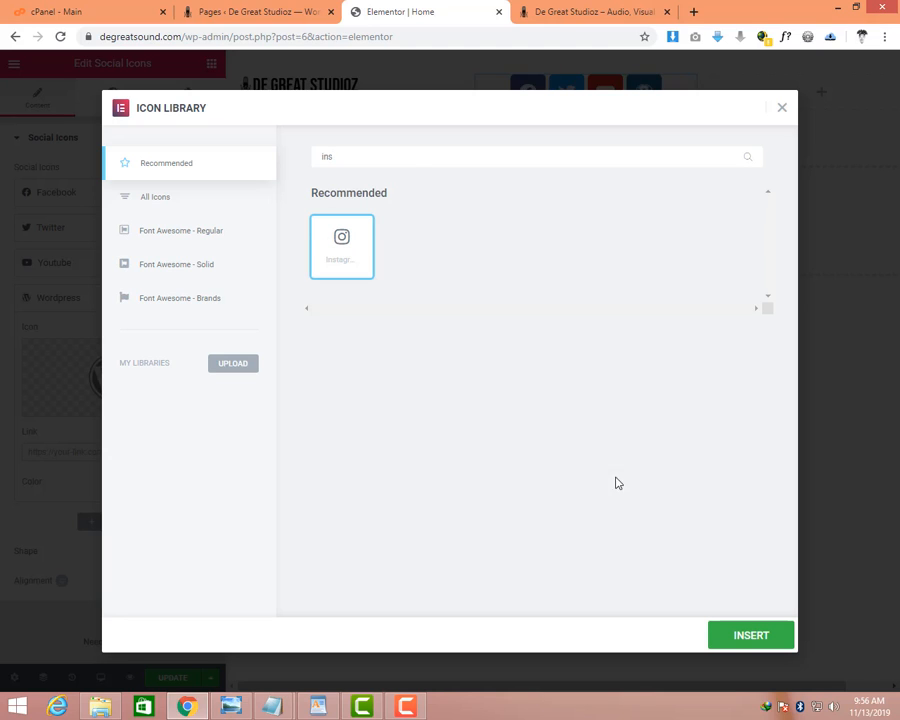
{"action": "left_click", "coordinate": [718, 640]}
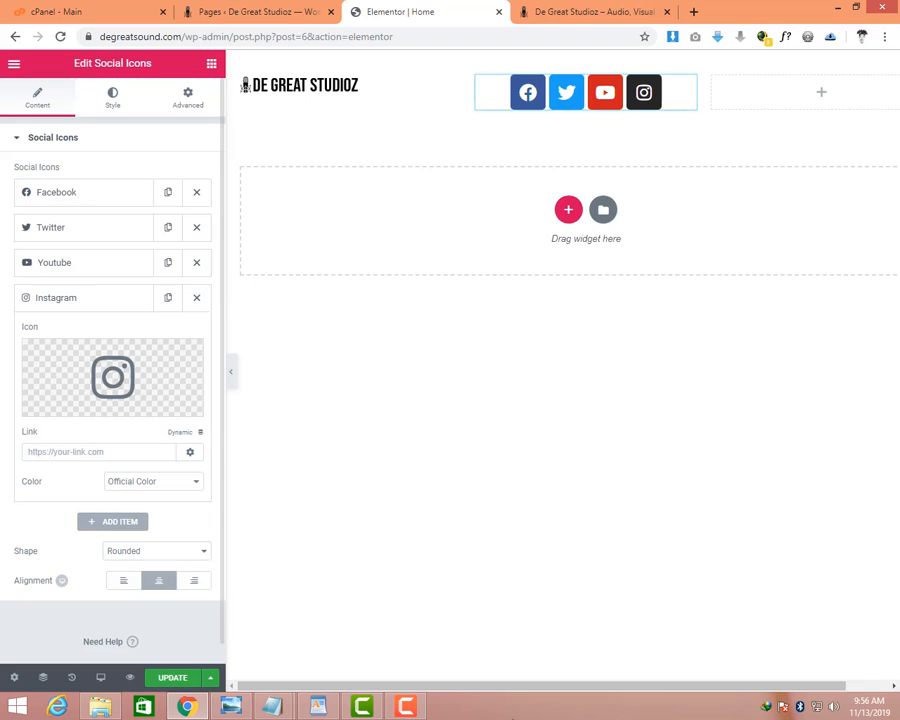
{"action": "mouse_move", "coordinate": [318, 708]}
{"action": "left_click", "coordinate": [325, 649]}
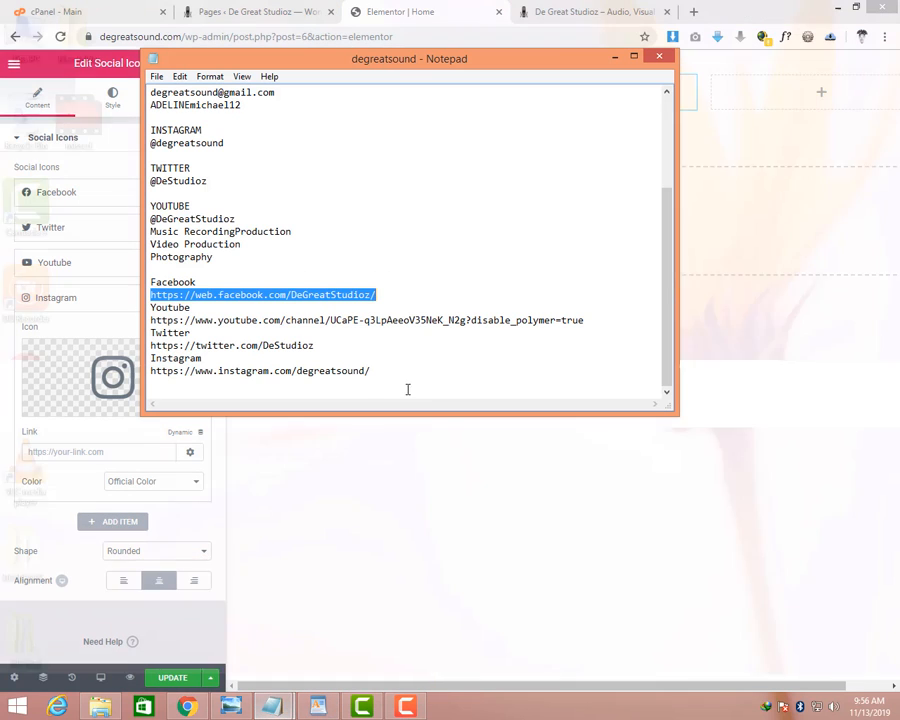
{"action": "left_click_drag", "start_coordinate": [391, 367], "coordinate": [141, 370]}
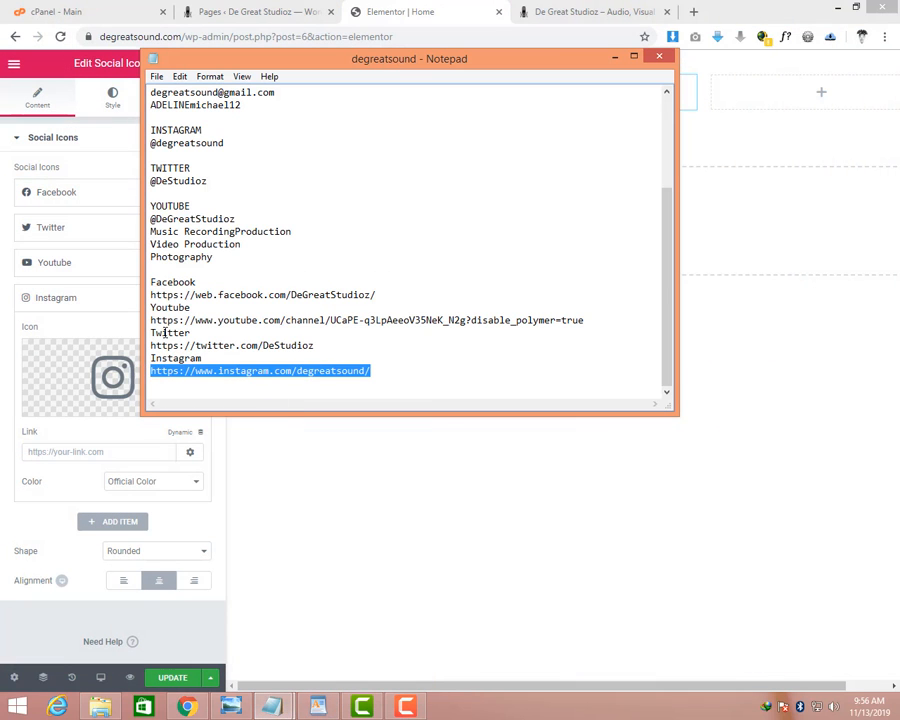
{"action": "key", "text": "ctrl+c"}
{"action": "left_click", "coordinate": [54, 451]}
{"action": "key", "text": "ctrl+v"}
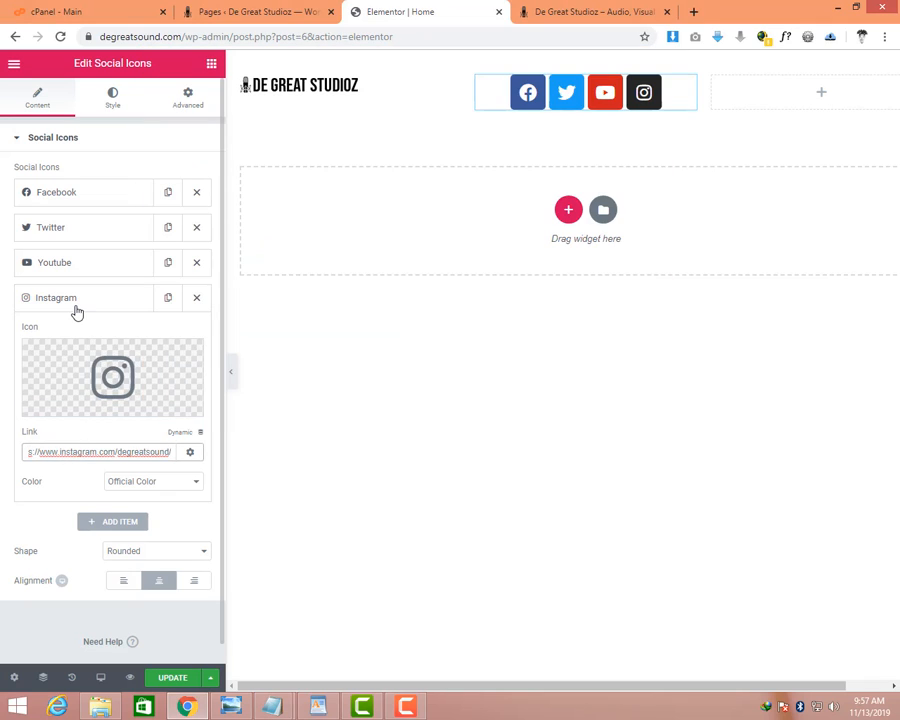
{"action": "left_click", "coordinate": [76, 306]}
Set the social icons' shape to Circle and check the header icons in the mockup image in Windows Photo Viewer.
{"action": "left_click", "coordinate": [155, 362]}
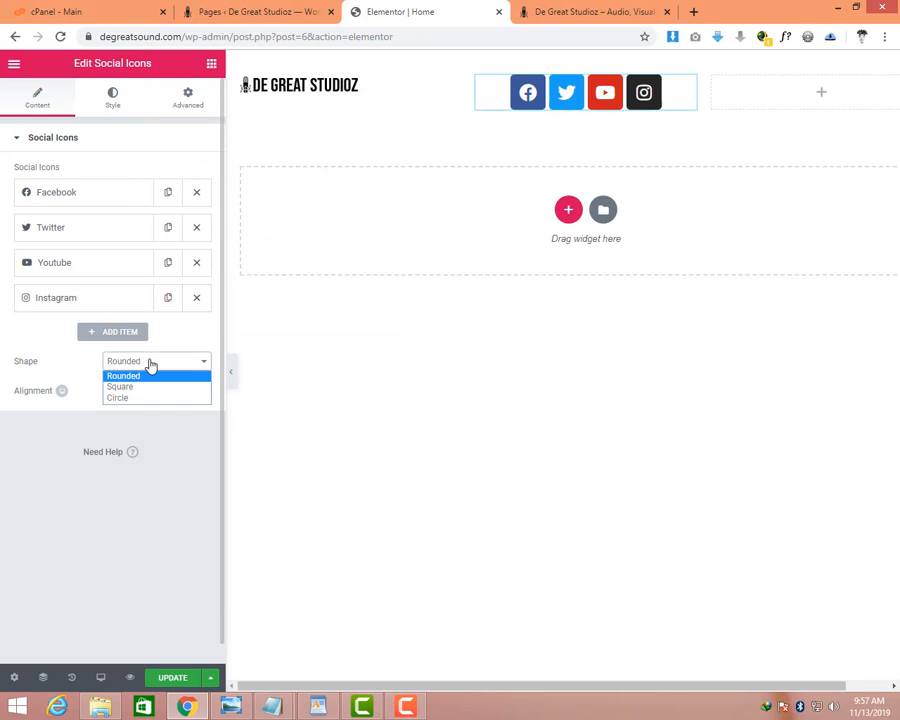
{"action": "left_click", "coordinate": [122, 398]}
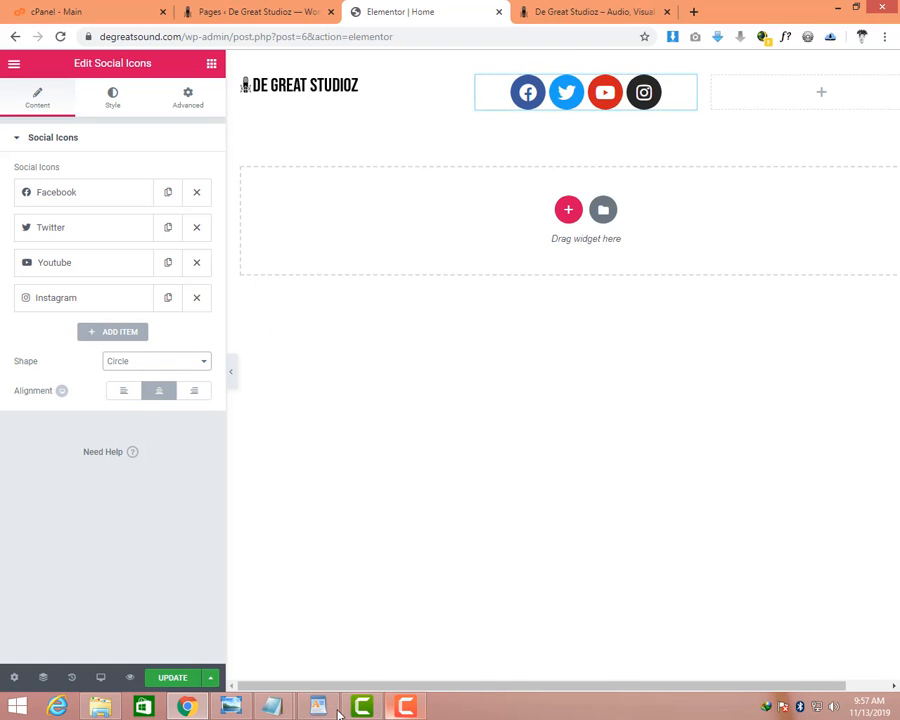
{"action": "mouse_move", "coordinate": [273, 707]}
{"action": "left_click", "coordinate": [231, 707]}
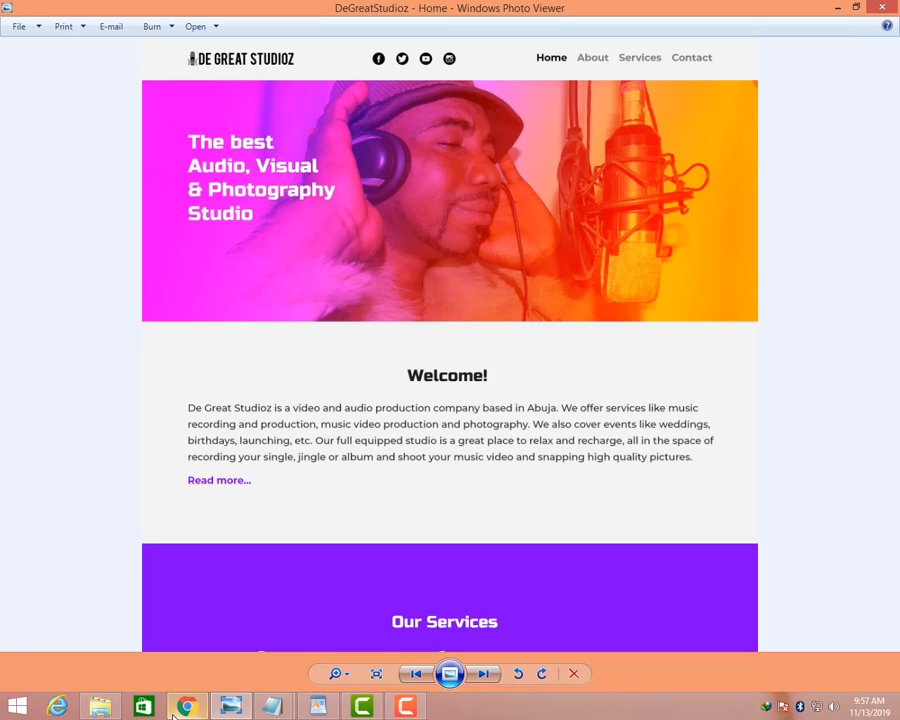
{"action": "left_click", "coordinate": [837, 7]}
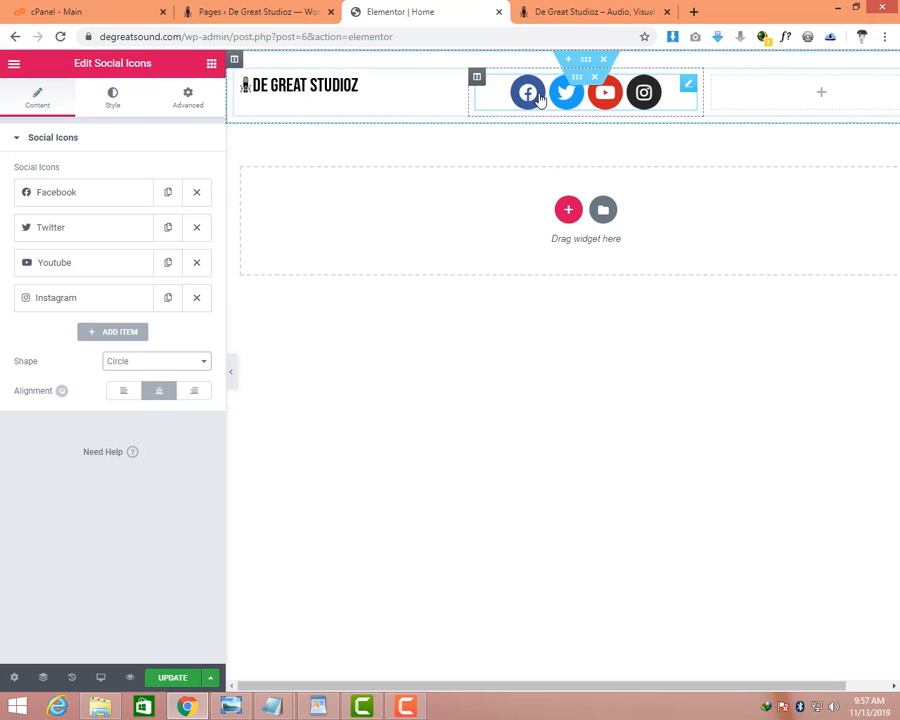
Set the social icons' size to 14 in the widget's style settings.
{"action": "left_click", "coordinate": [106, 100]}
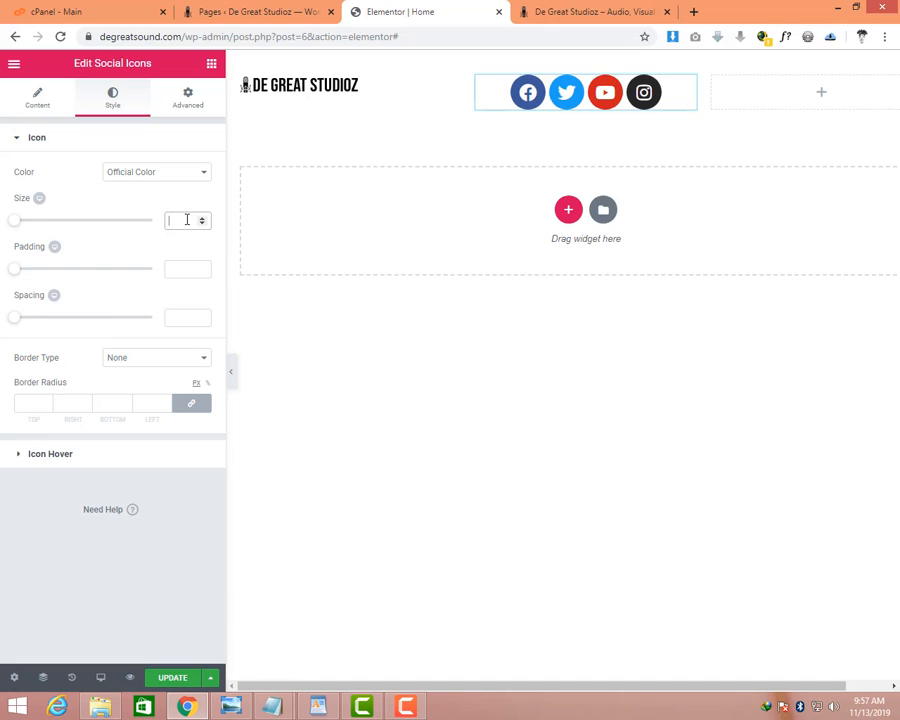
{"action": "type", "text": "15"}
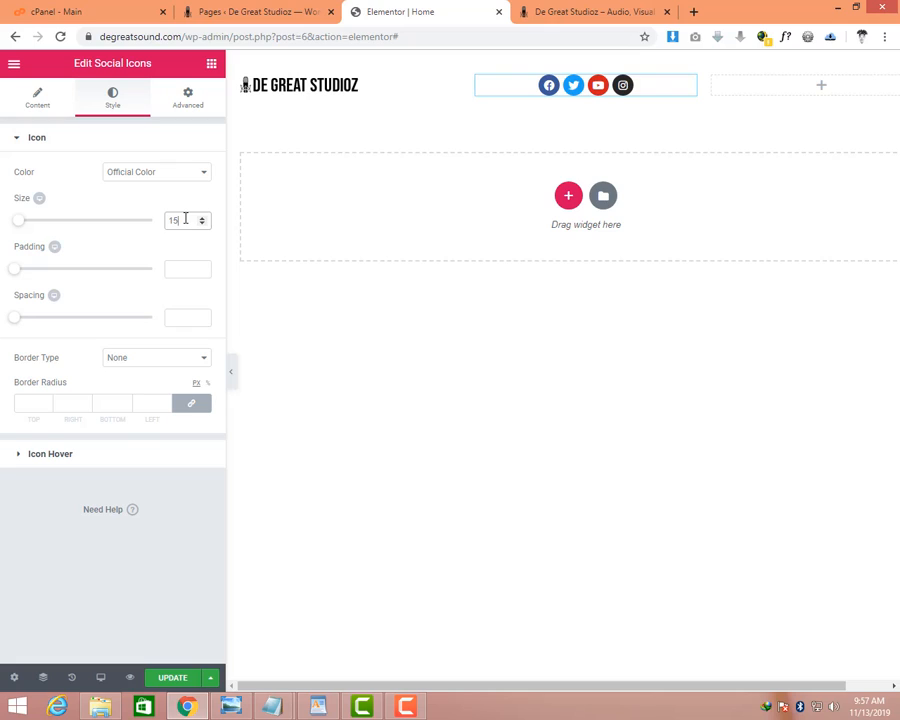
{"action": "type", "text": "14"}
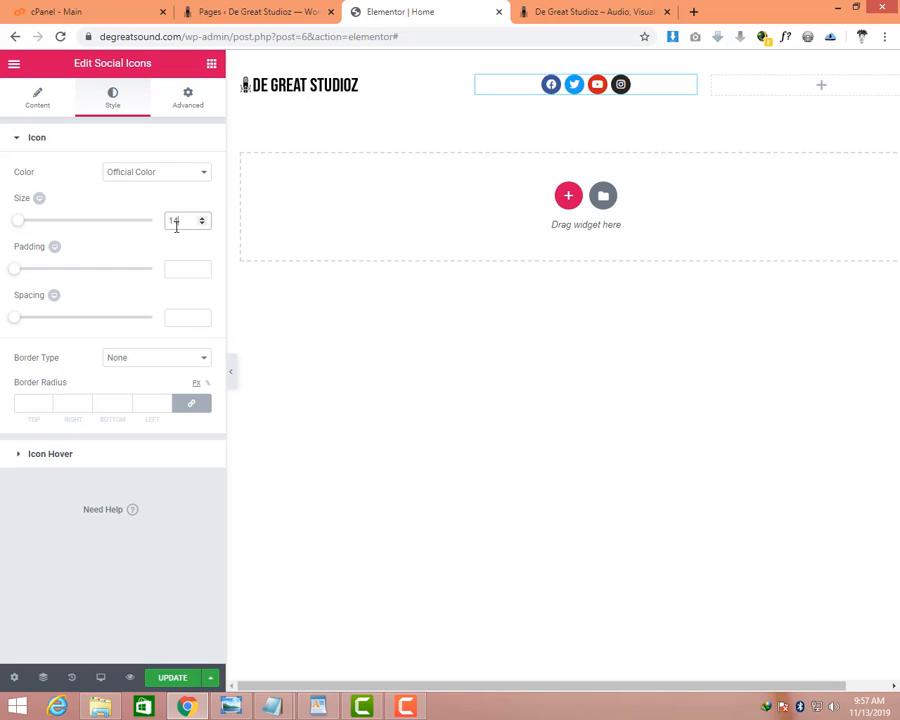
Switch the social icons' color to Custom and set the primary color to black (#000000).
{"action": "left_click", "coordinate": [130, 176]}
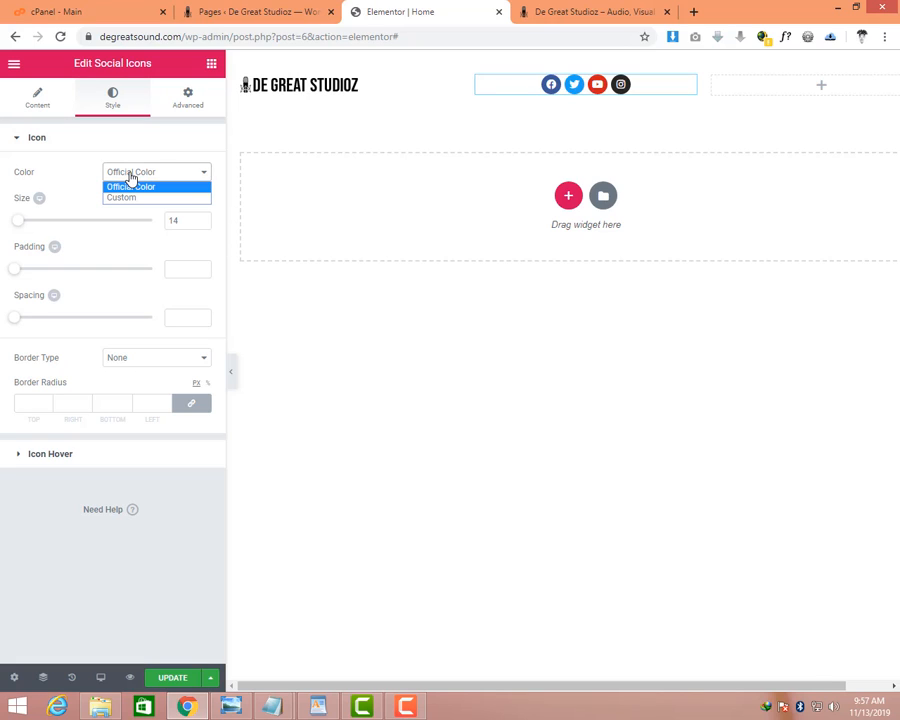
{"action": "left_click", "coordinate": [129, 197]}
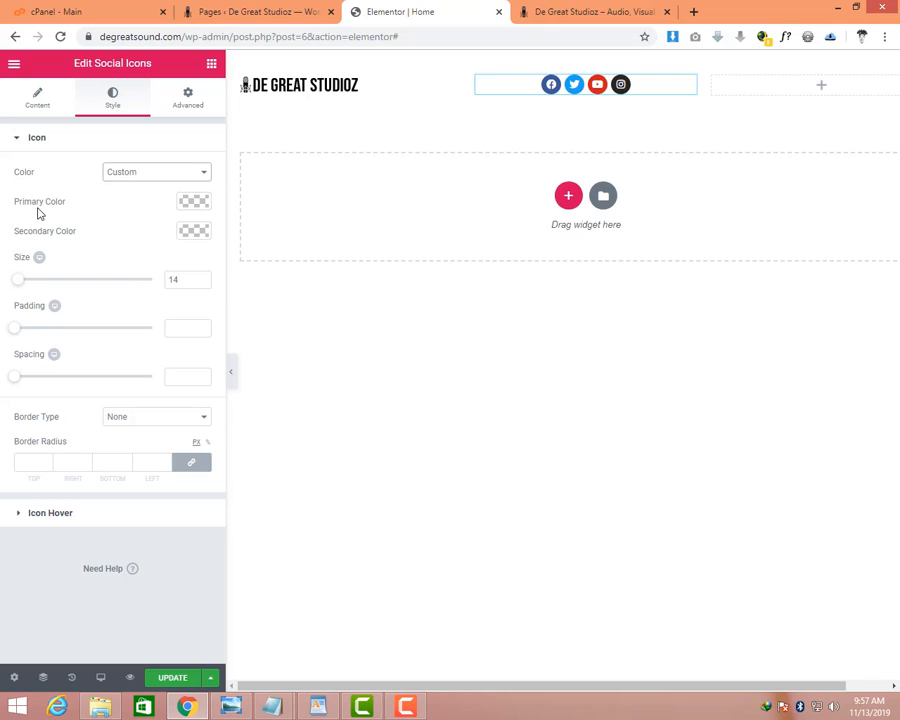
{"action": "left_click", "coordinate": [196, 203]}
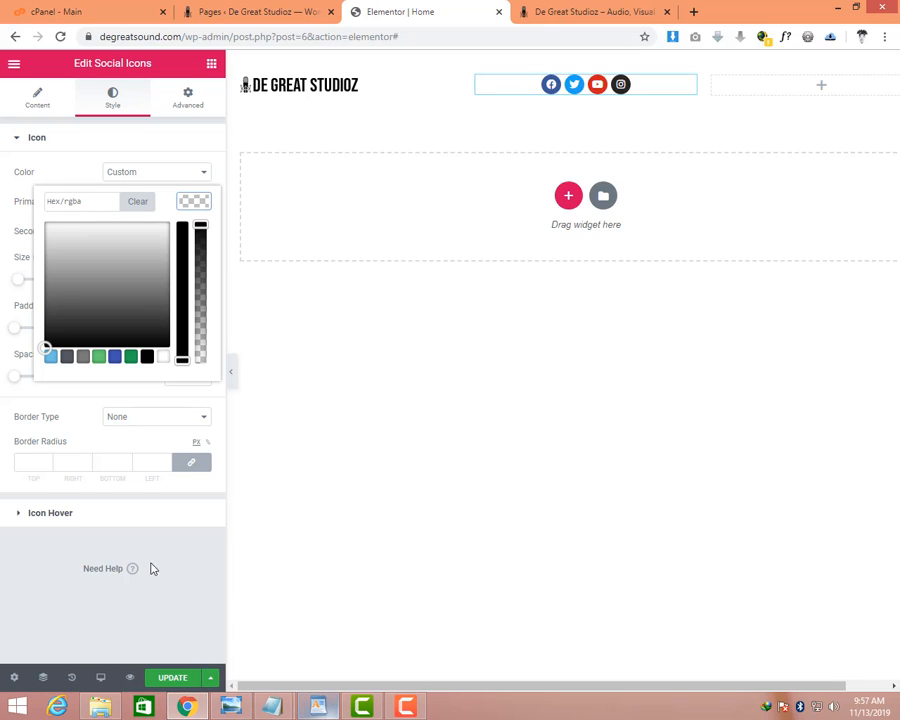
{"action": "left_click", "coordinate": [147, 357]}
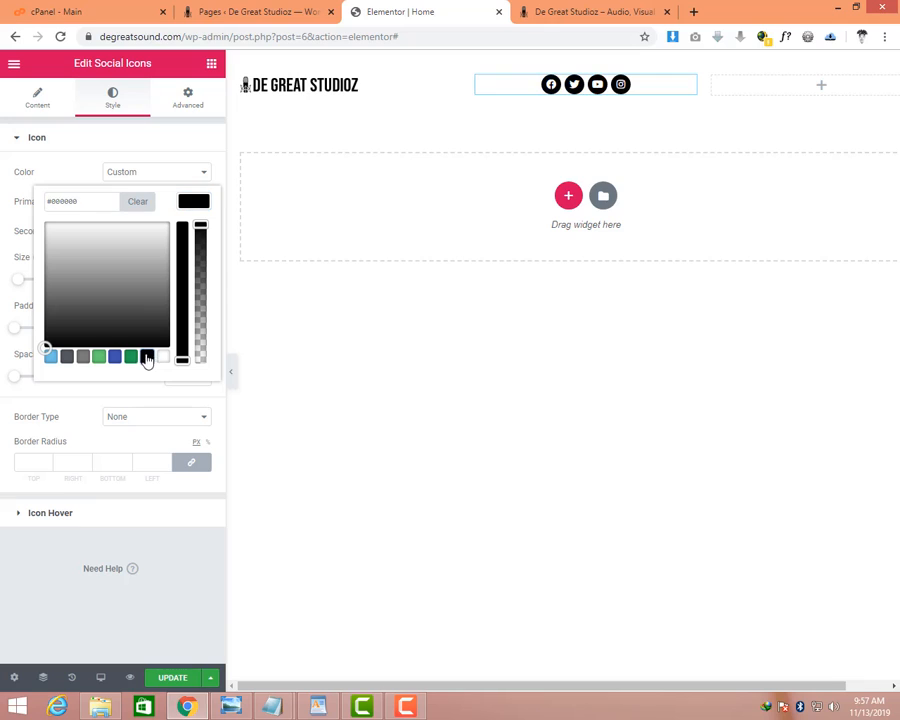
{"action": "left_click", "coordinate": [192, 150]}
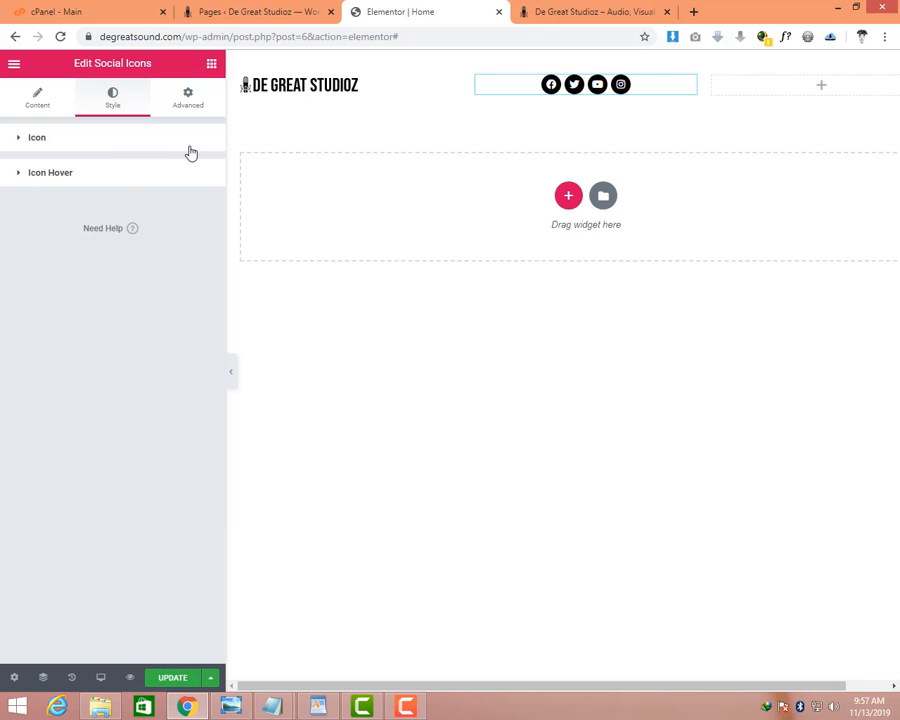
Set the spacing between the social icons to 16.
{"action": "left_click", "coordinate": [100, 144]}
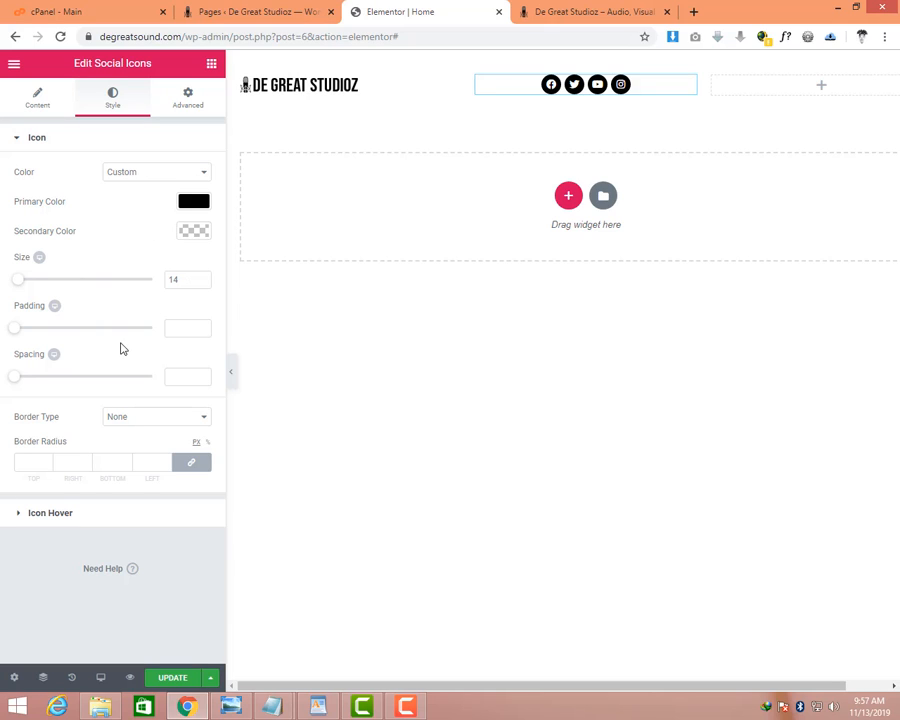
{"action": "left_click", "coordinate": [20, 380]}
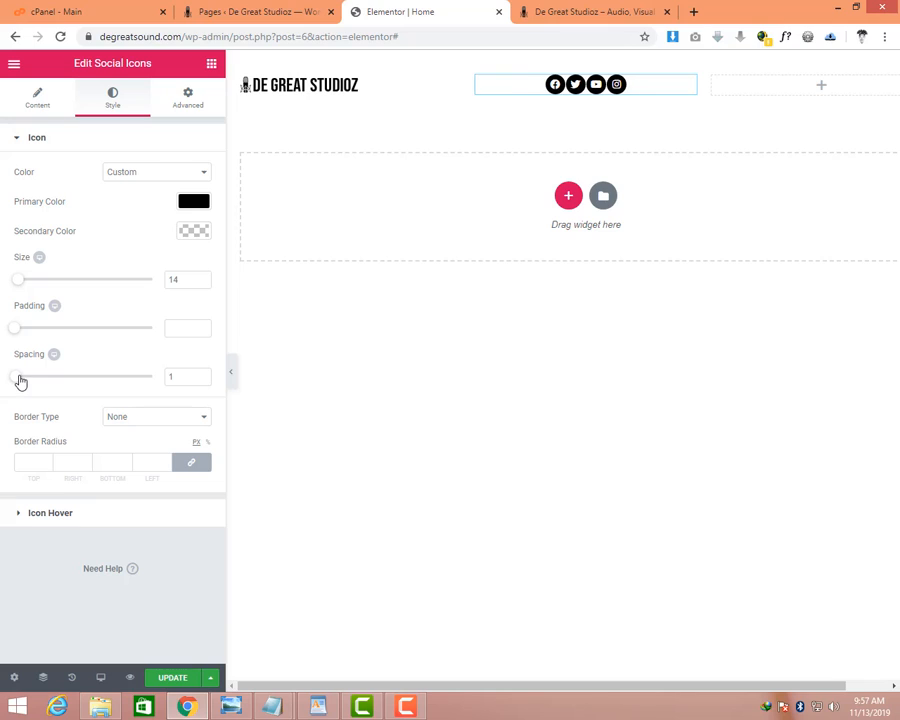
{"action": "left_click_drag", "start_coordinate": [20, 381], "coordinate": [44, 376]}
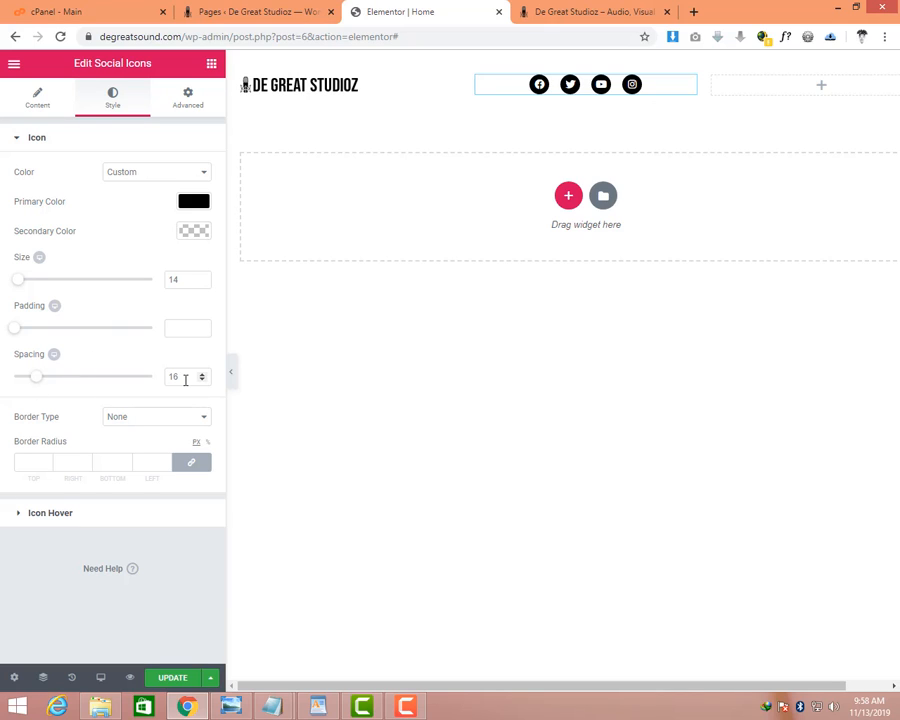
{"action": "left_click", "coordinate": [52, 138]}
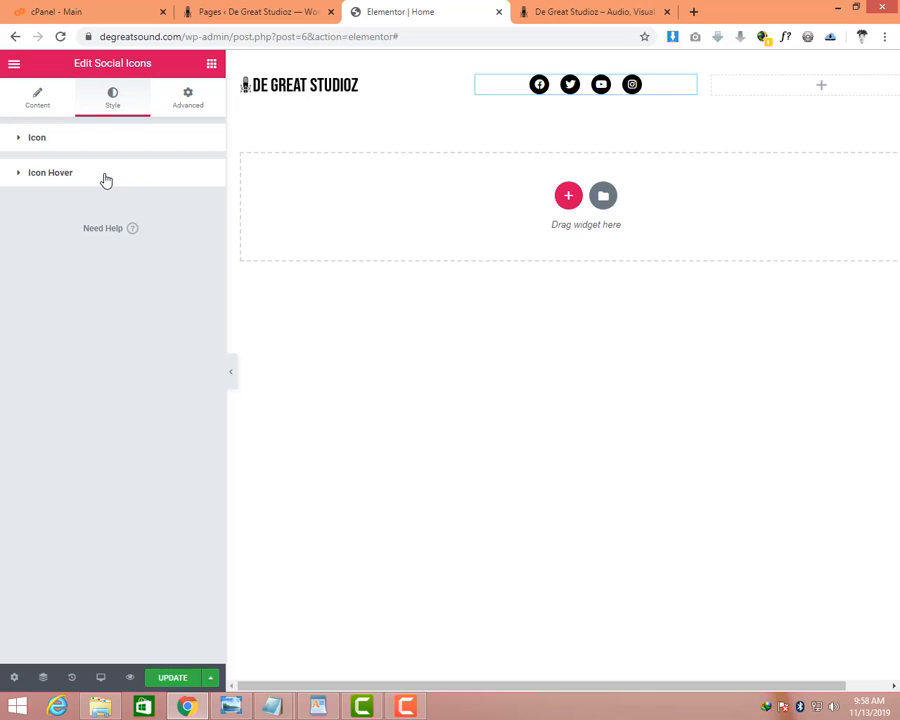
Set the social icons' hover primary color to #7e01ff, the purple listed in the colors Notepad file.
{"action": "left_click", "coordinate": [106, 178]}
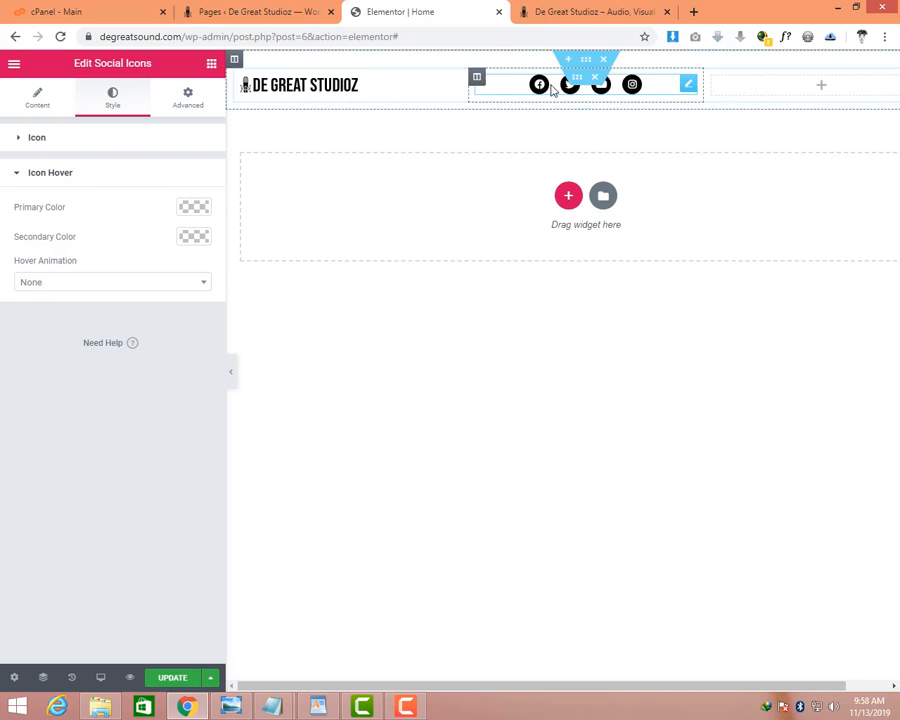
{"action": "left_click", "coordinate": [184, 212]}
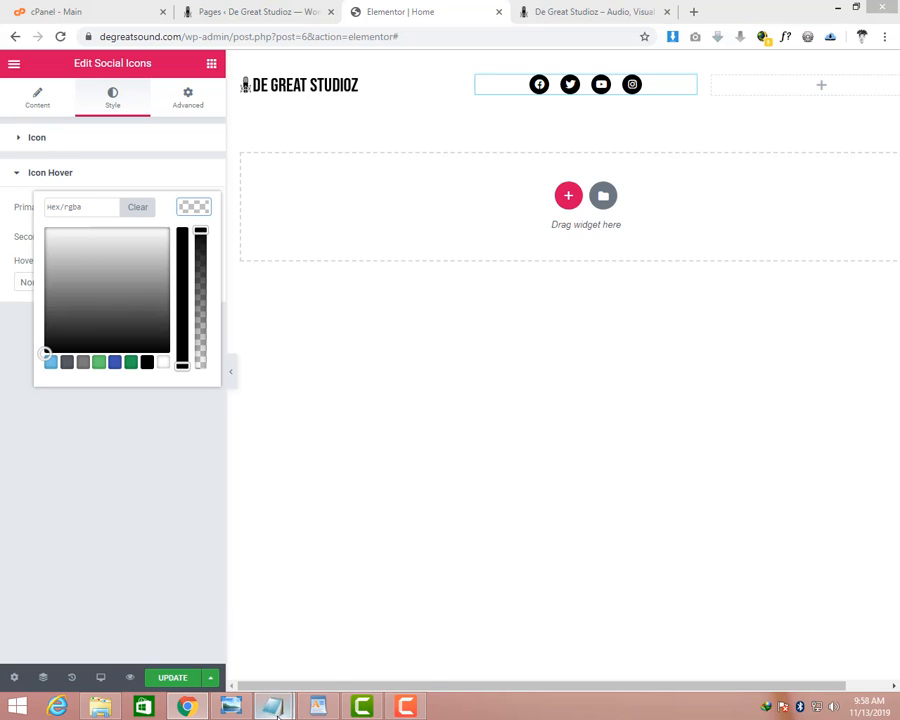
{"action": "mouse_move", "coordinate": [277, 706]}
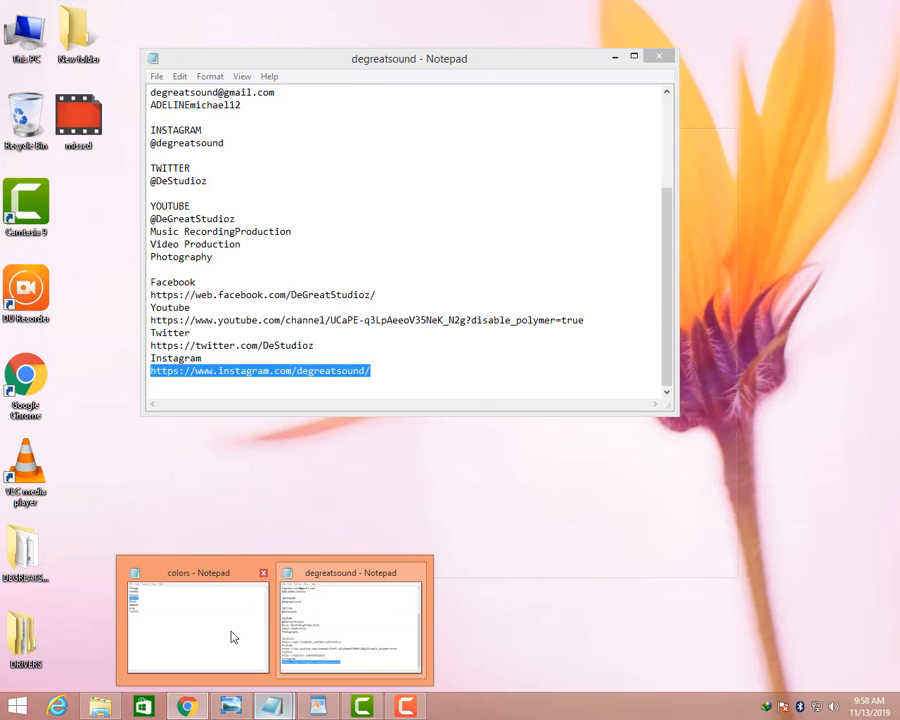
{"action": "left_click", "coordinate": [232, 637]}
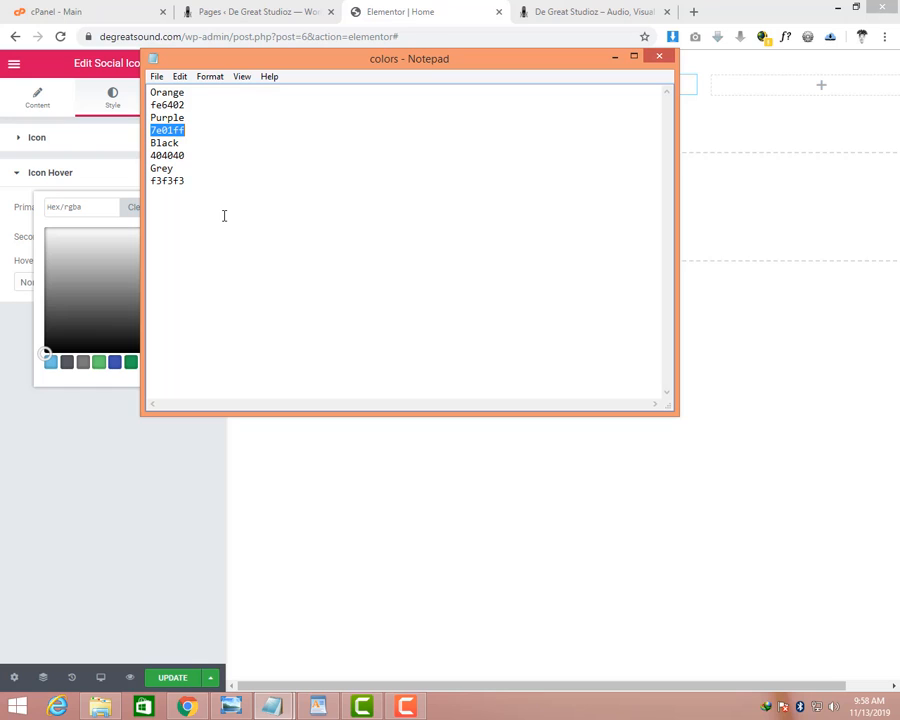
{"action": "left_click", "coordinate": [72, 206]}
{"action": "type", "text": "#7e01ff"}
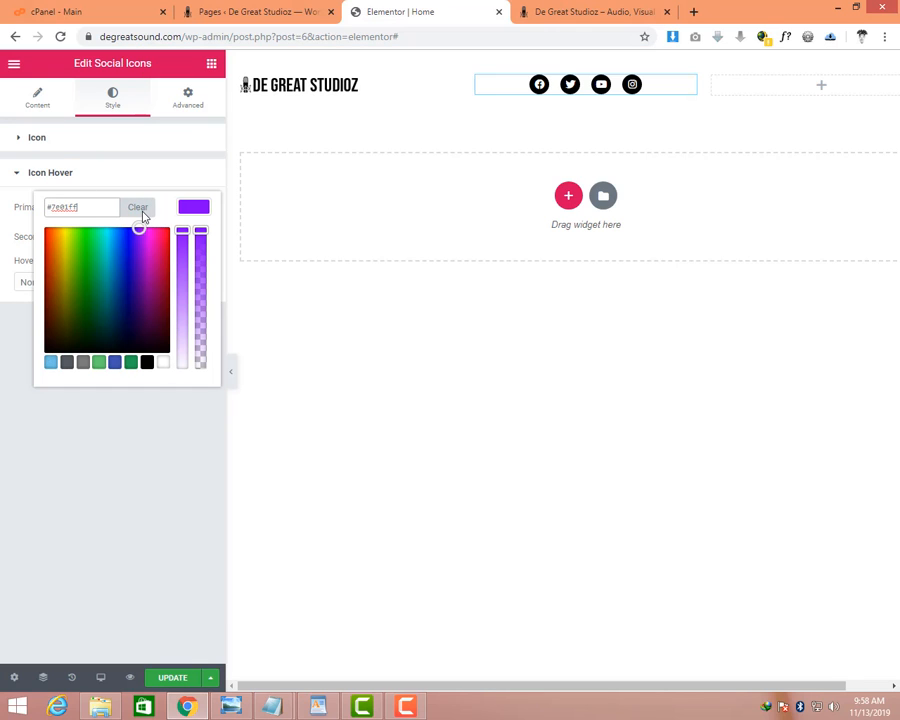
{"action": "left_click", "coordinate": [56, 174]}
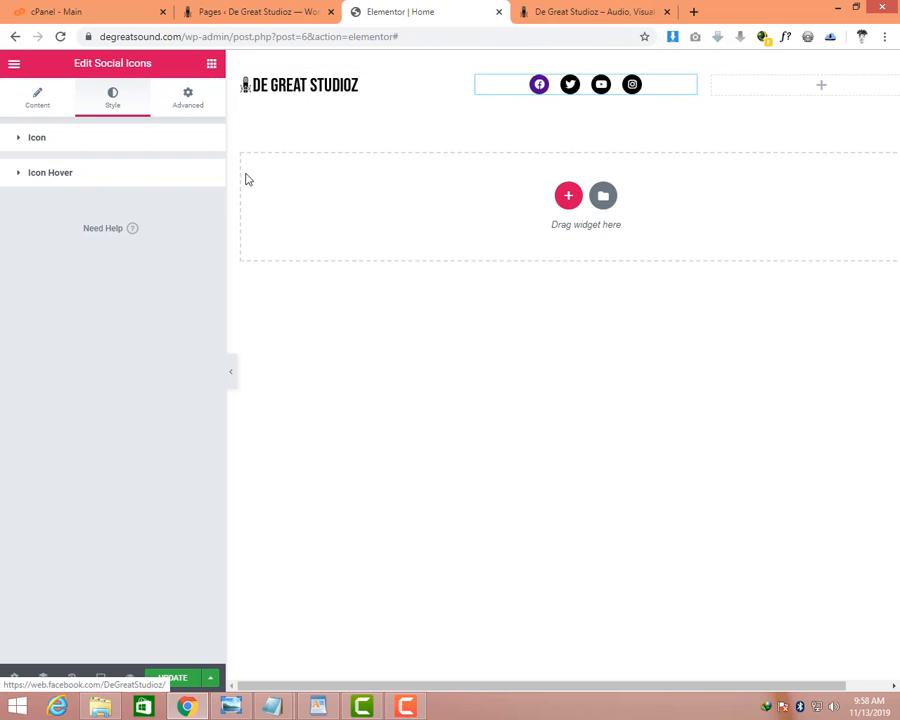
Set the social icons' hover animation to Shrink.
{"action": "left_click", "coordinate": [105, 178]}
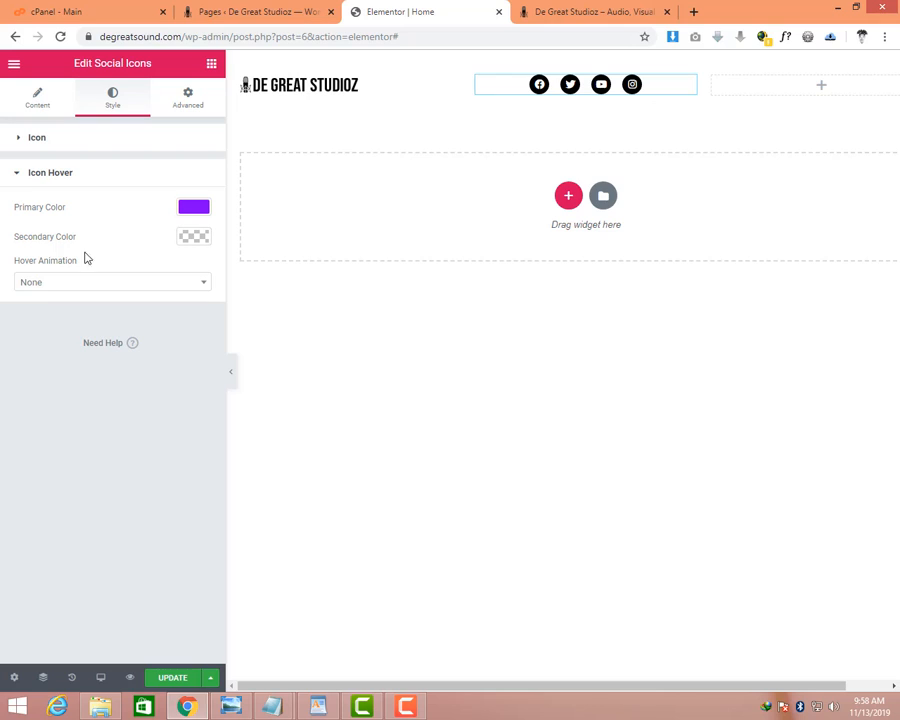
{"action": "left_click", "coordinate": [98, 283]}
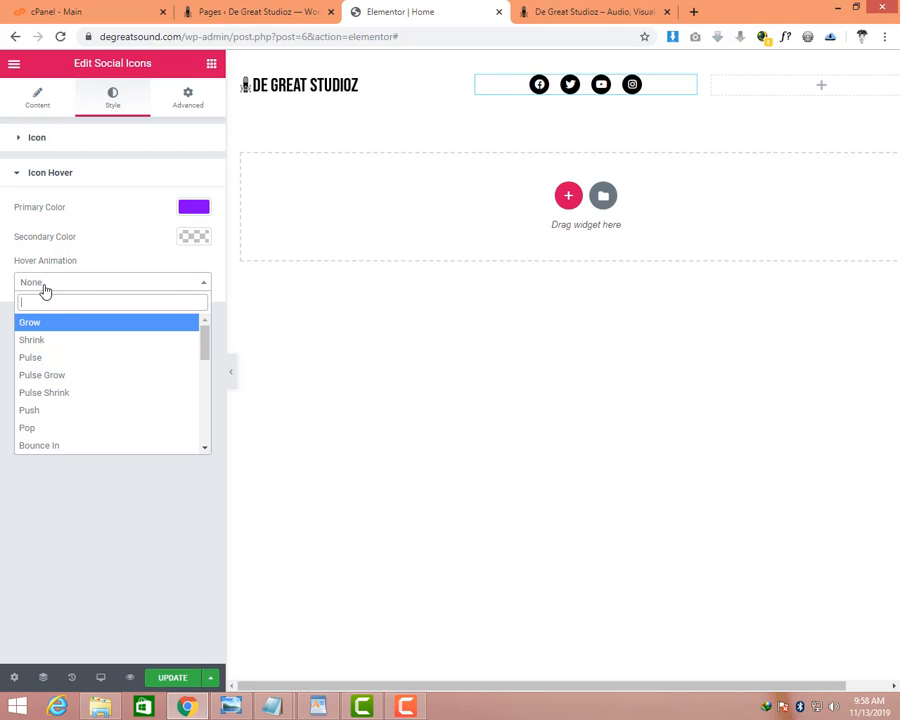
{"action": "left_click", "coordinate": [40, 343]}
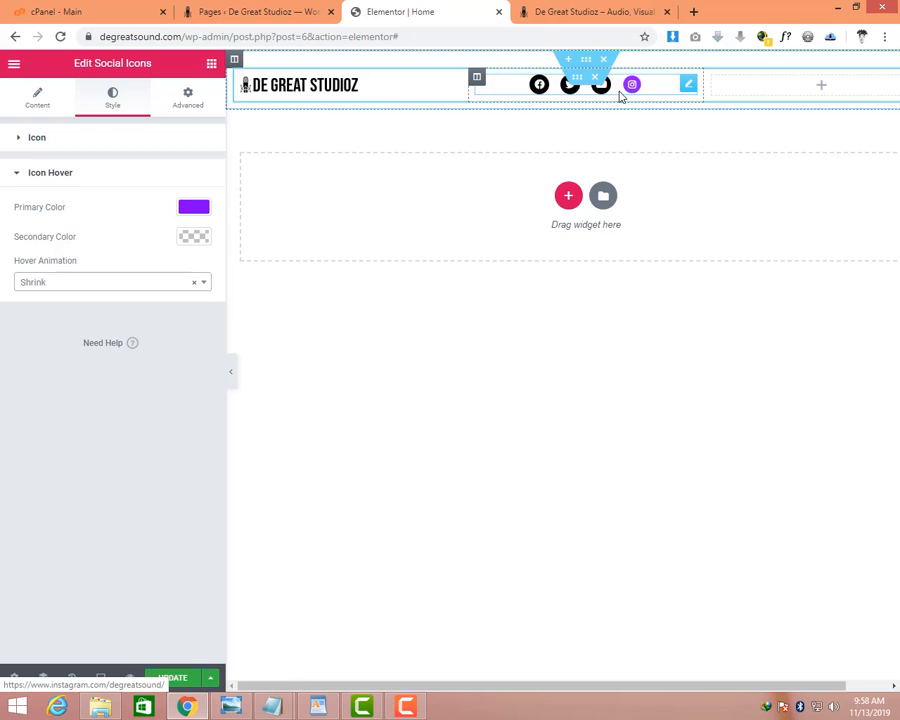
Look through the hover animation options for a way to remove the effect, including a search for "no".
{"action": "left_click", "coordinate": [44, 289]}
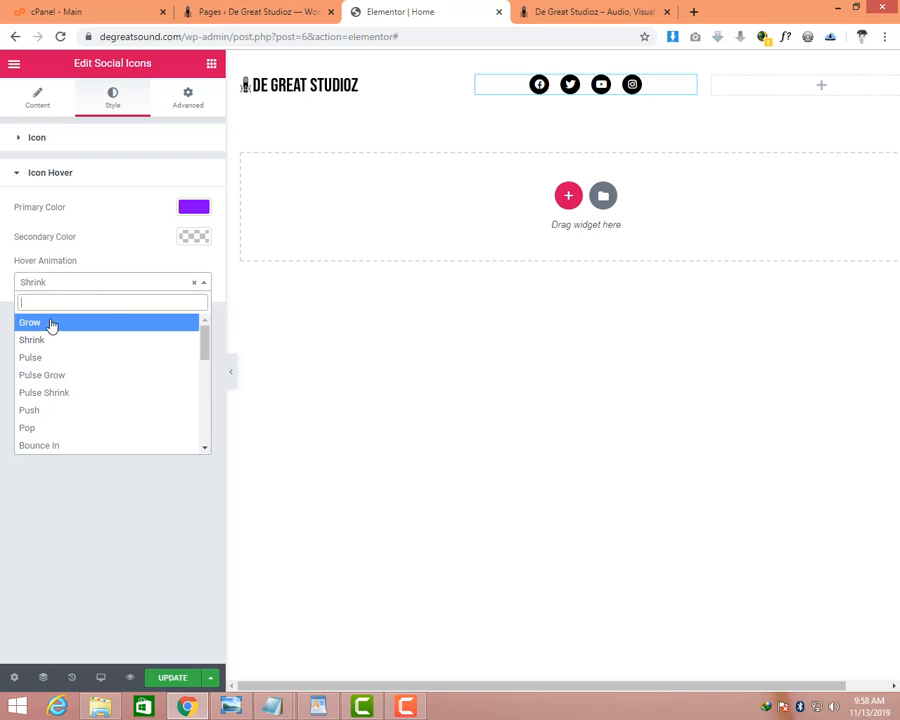
{"action": "scroll", "coordinate": [43, 440], "scroll_direction": "down", "scroll_amount": 1}
{"action": "scroll", "coordinate": [43, 440], "scroll_direction": "down", "scroll_amount": 10}
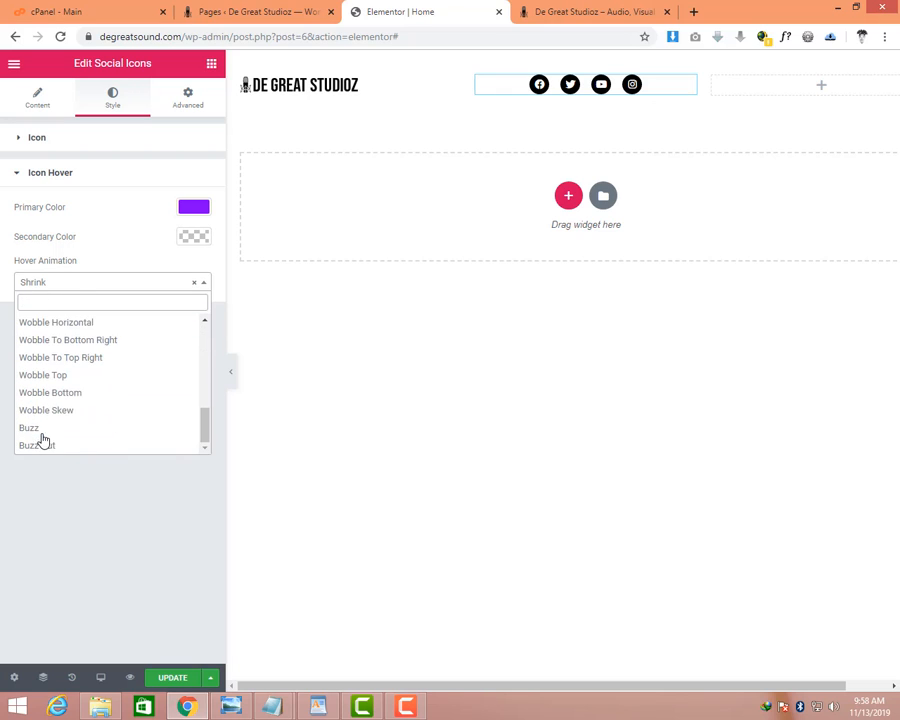
{"action": "scroll", "coordinate": [42, 436], "scroll_direction": "up", "scroll_amount": 10}
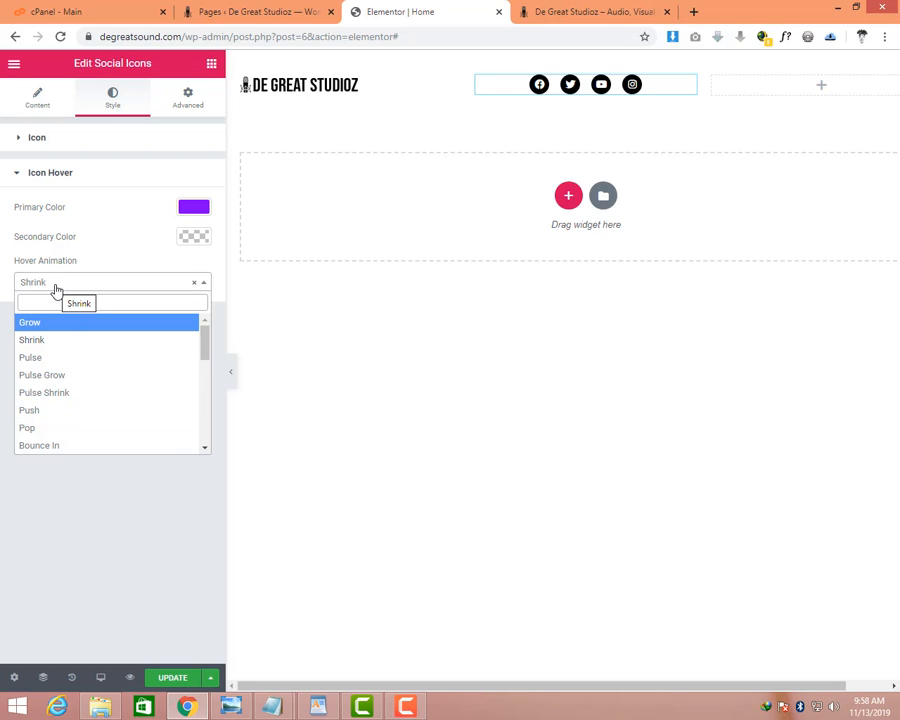
{"action": "scroll", "coordinate": [60, 404], "scroll_direction": "down", "scroll_amount": 10}
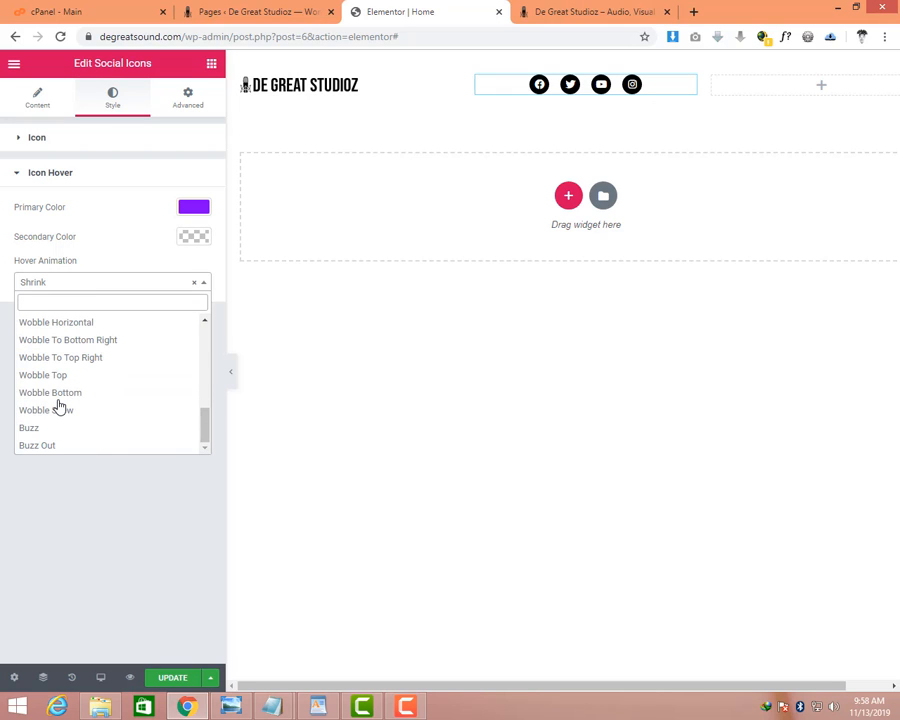
{"action": "scroll", "coordinate": [60, 406], "scroll_direction": "up", "scroll_amount": 5}
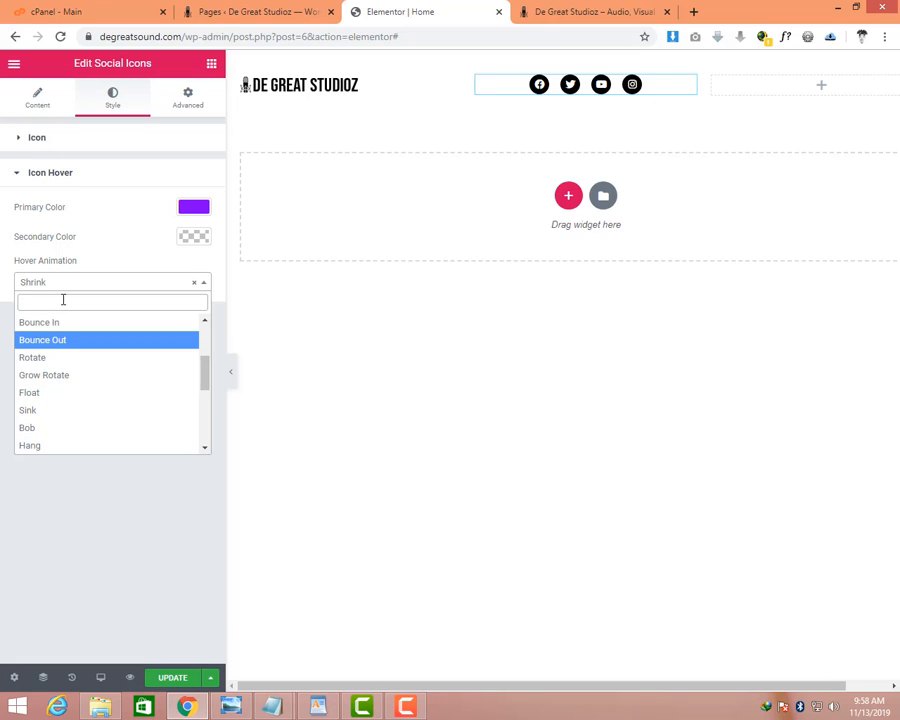
{"action": "type", "text": "no"}
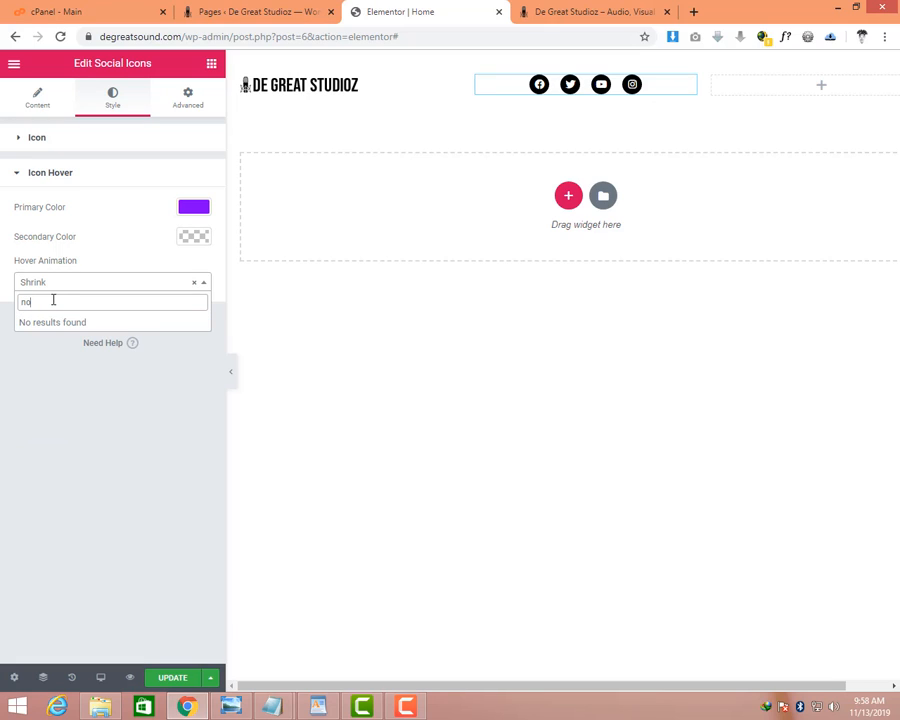
{"action": "left_click", "coordinate": [192, 285]}
{"action": "left_click", "coordinate": [200, 286]}
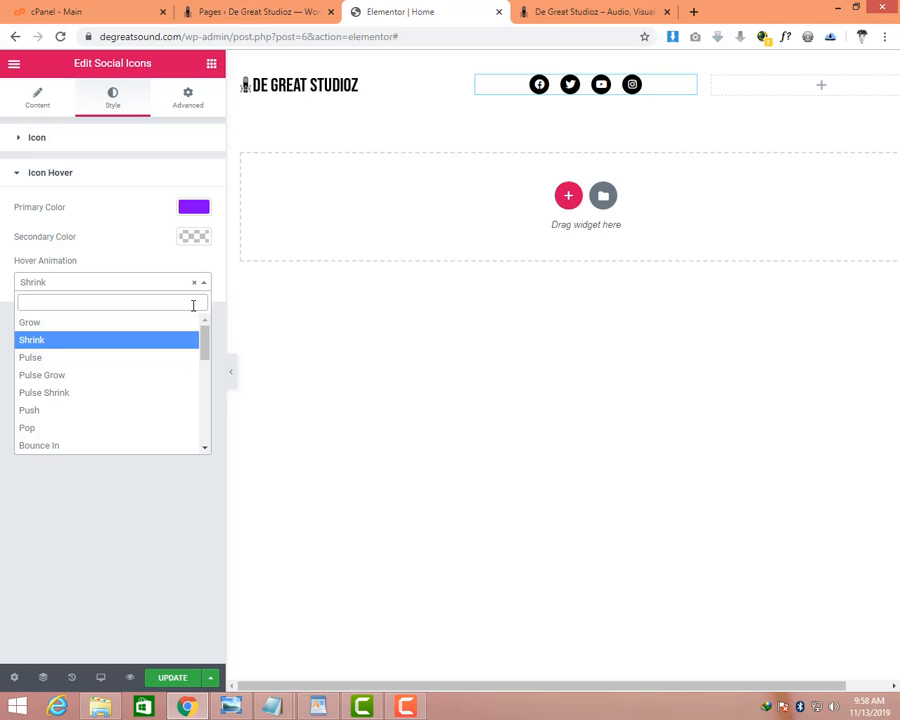
{"action": "left_click_drag", "start_coordinate": [209, 343], "coordinate": [191, 268]}
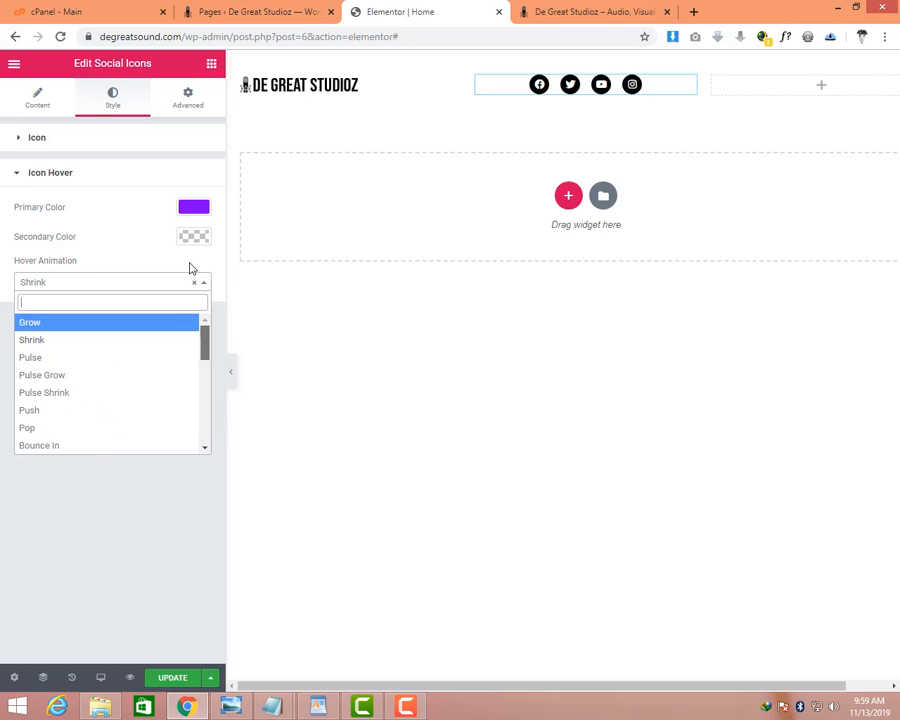
{"action": "left_click", "coordinate": [121, 248]}
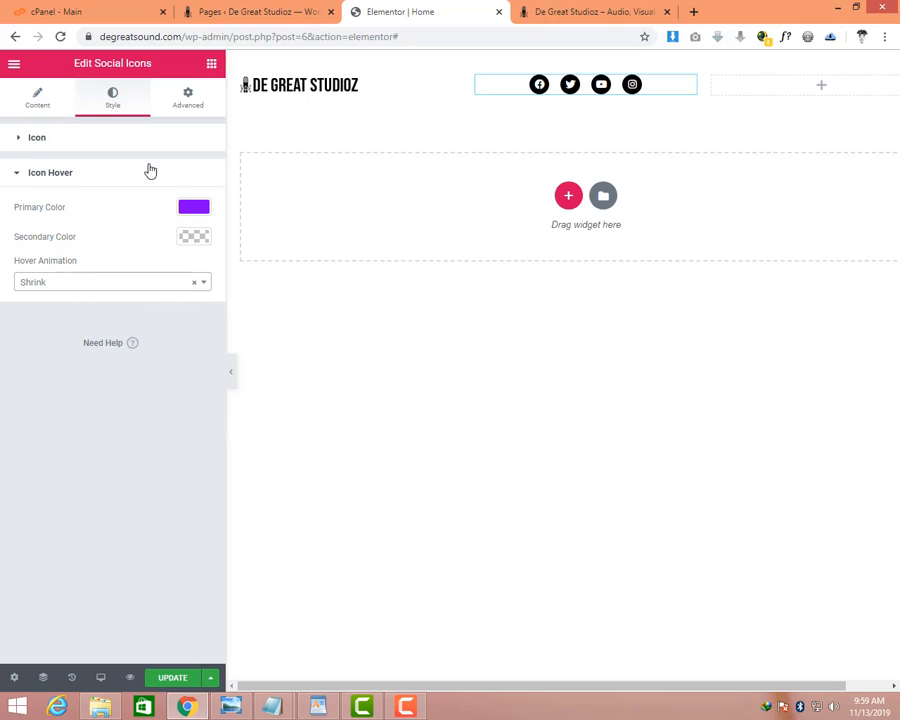
{"action": "left_click", "coordinate": [66, 173]}
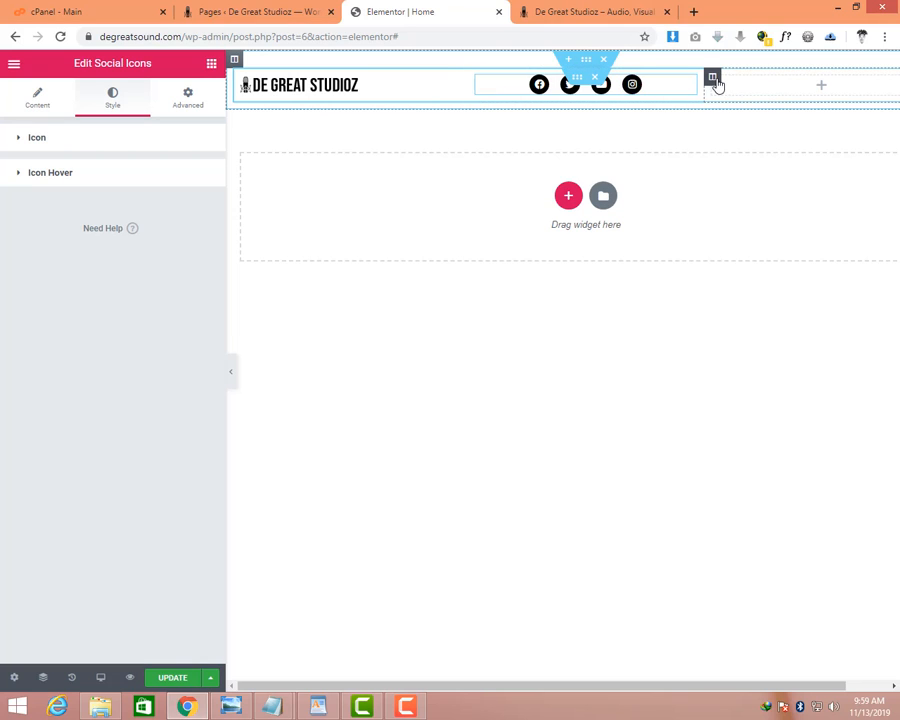
Find the Navigation Menu widget by searching "navi" and place it in the empty header column beside the social icons.
{"action": "left_click", "coordinate": [211, 64]}
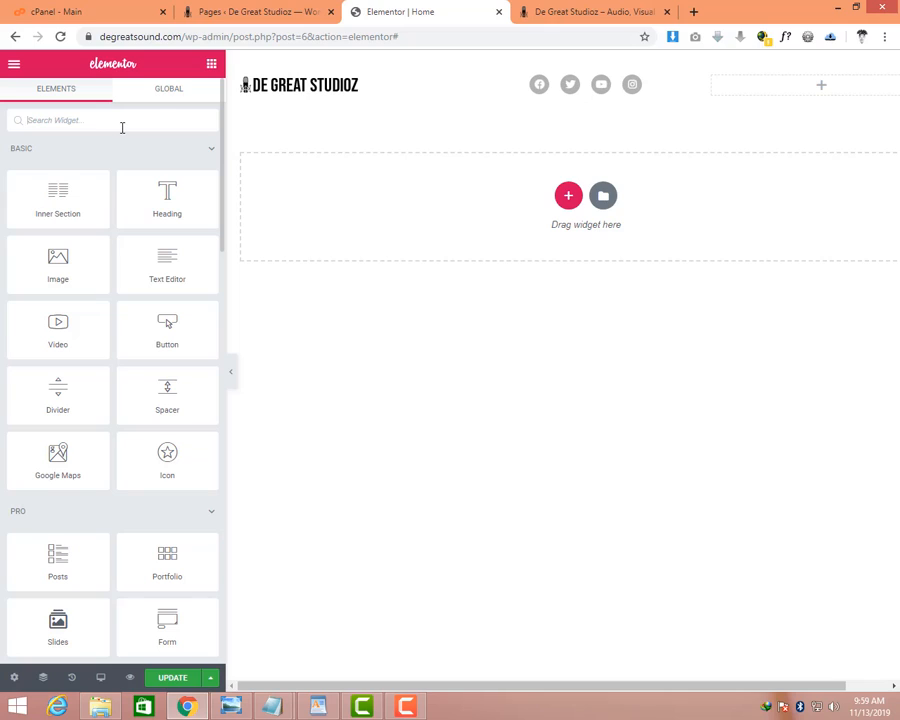
{"action": "type", "text": "navi"}
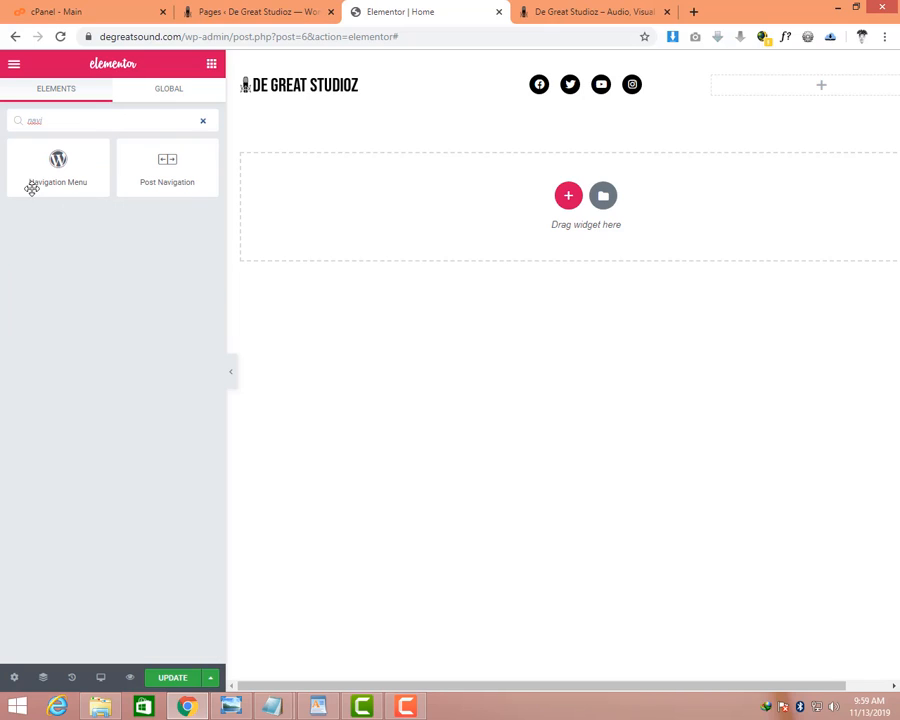
{"action": "left_click_drag", "start_coordinate": [36, 178], "coordinate": [747, 91]}
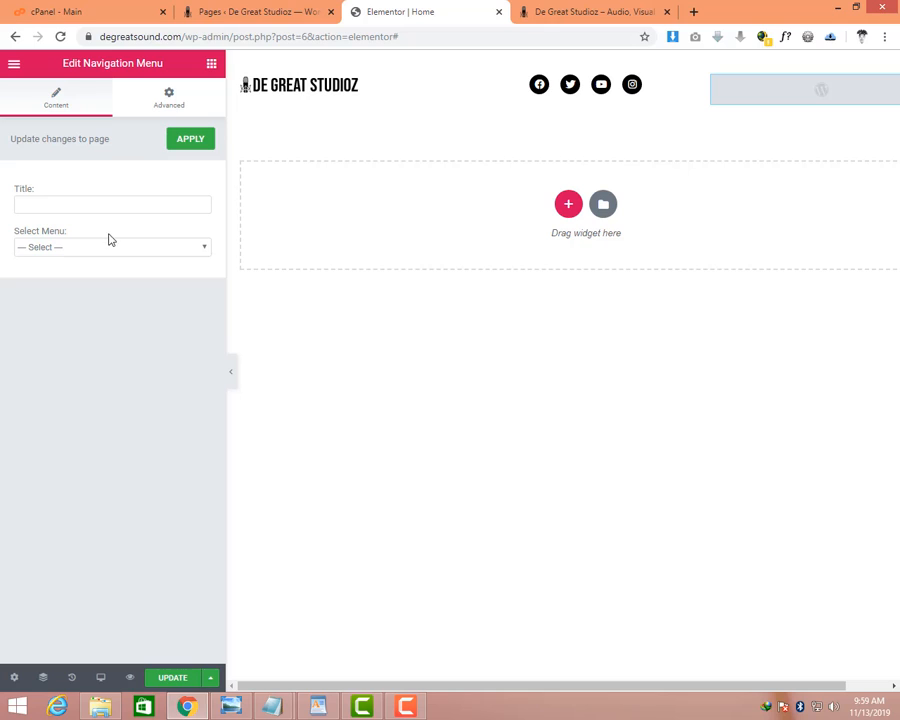
Choose Main Menu as the menu shown by the Navigation Menu widget.
{"action": "left_click", "coordinate": [73, 250]}
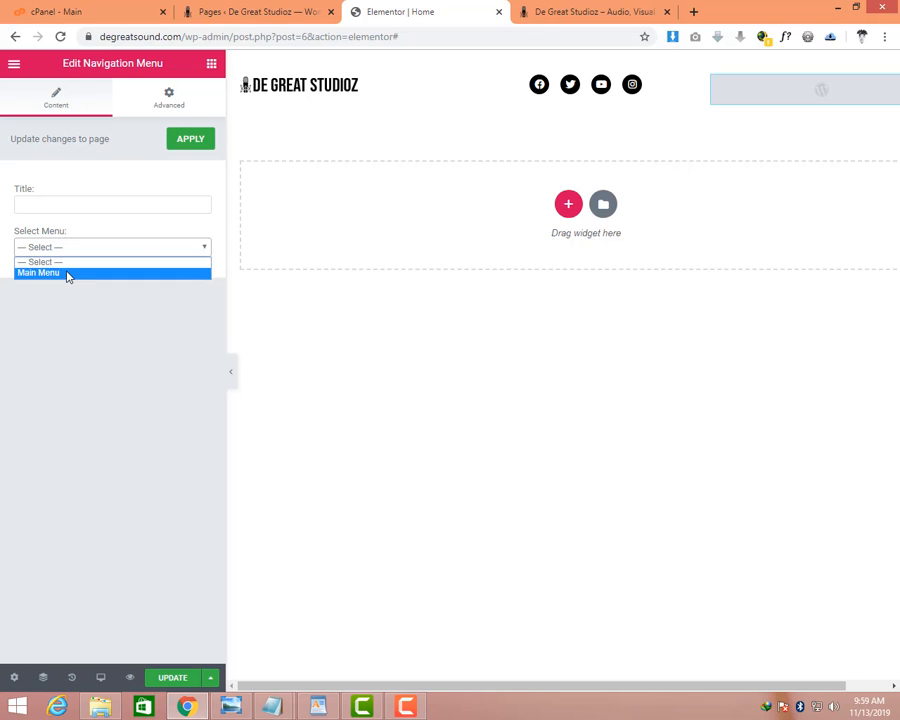
{"action": "left_click", "coordinate": [70, 270]}
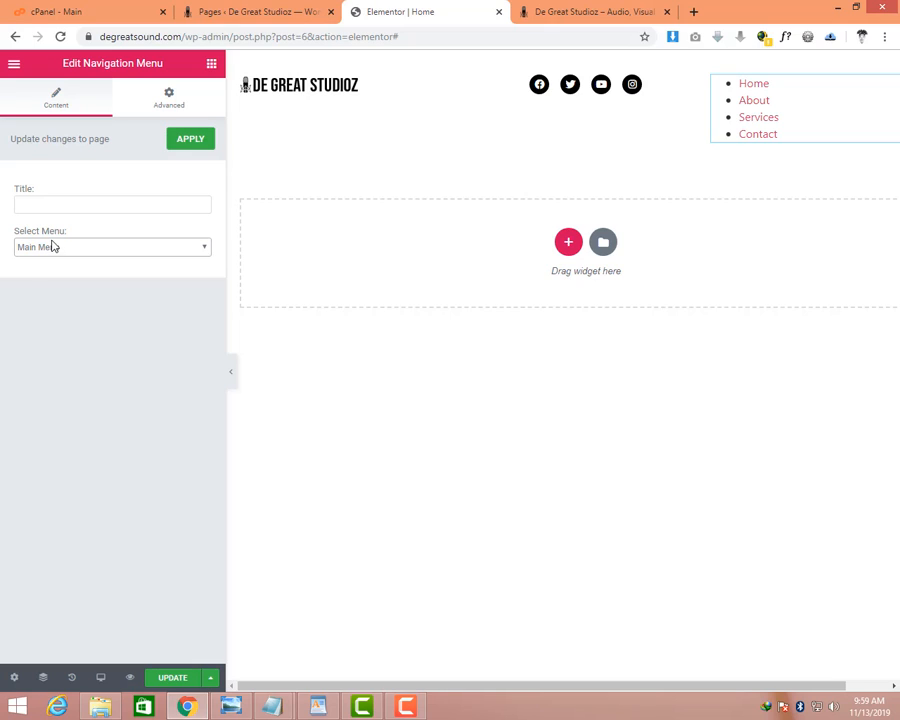
{"action": "left_click", "coordinate": [46, 250]}
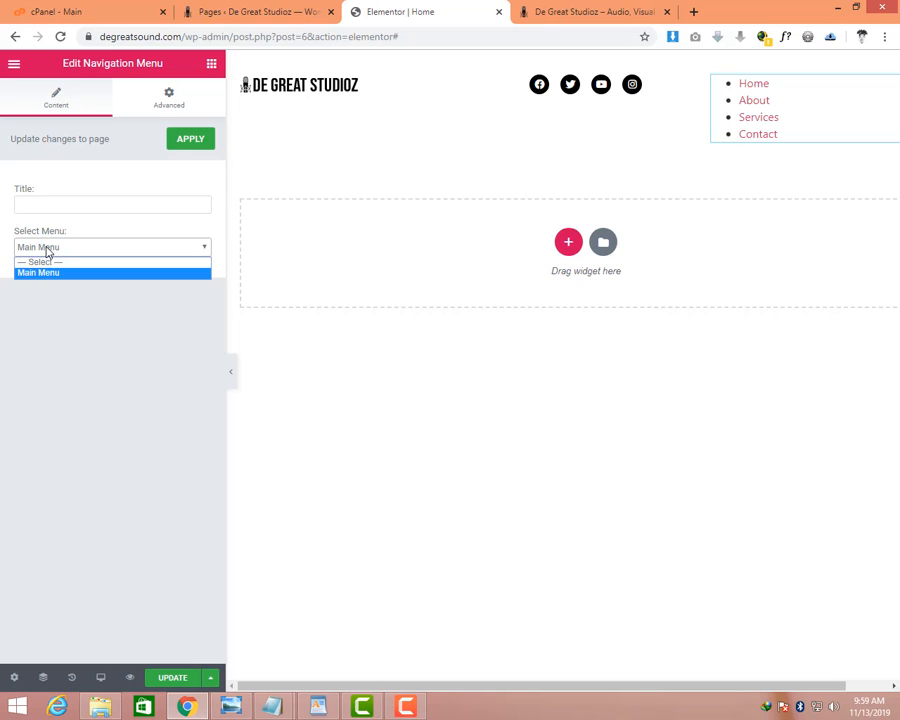
{"action": "left_click", "coordinate": [46, 250]}
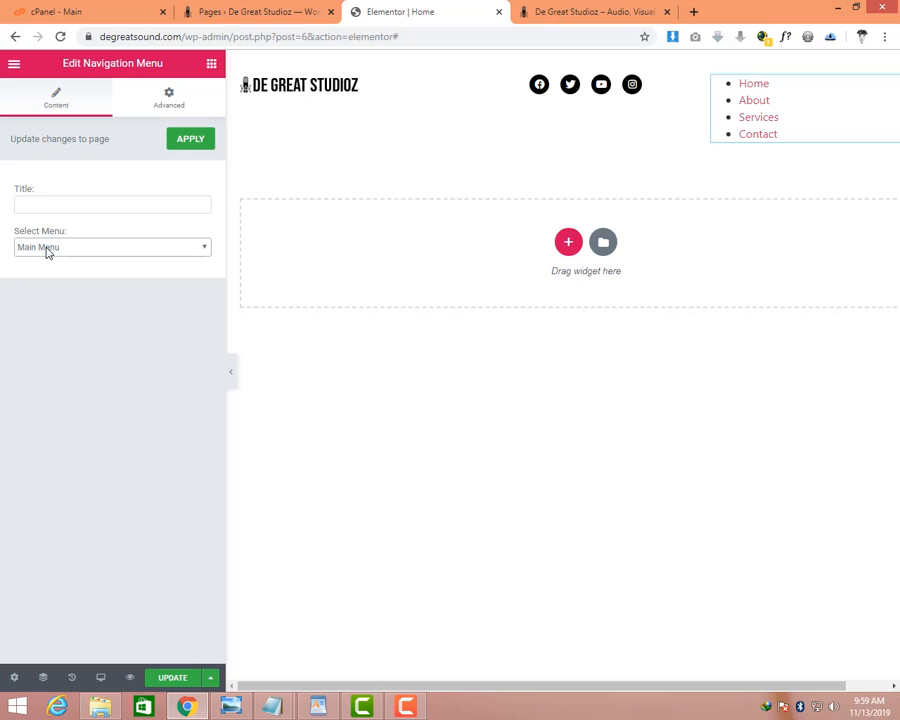
Examine the Navigation Menu widget's content and advanced settings, and browse the widget library through the Site group for another menu widget.
{"action": "left_click", "coordinate": [168, 105]}
{"action": "left_click", "coordinate": [58, 103]}
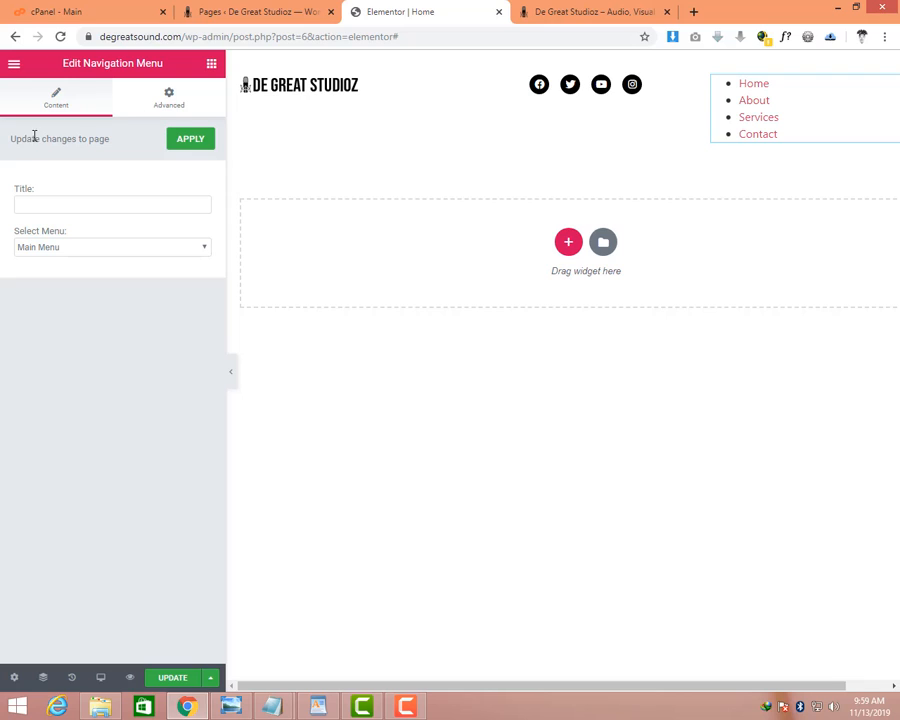
{"action": "left_click", "coordinate": [188, 146]}
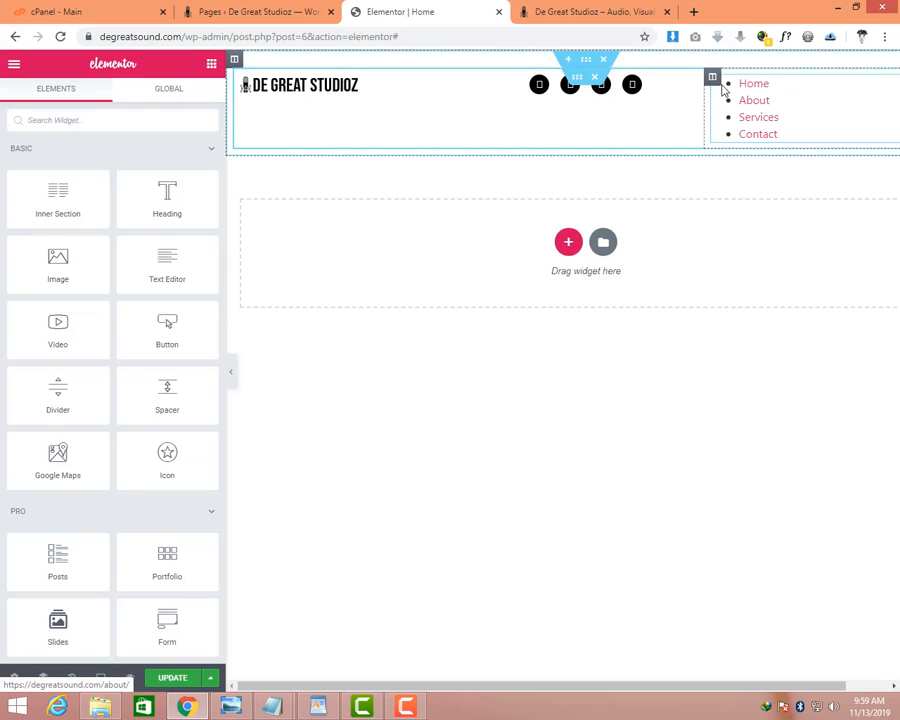
{"action": "right_click", "coordinate": [756, 96]}
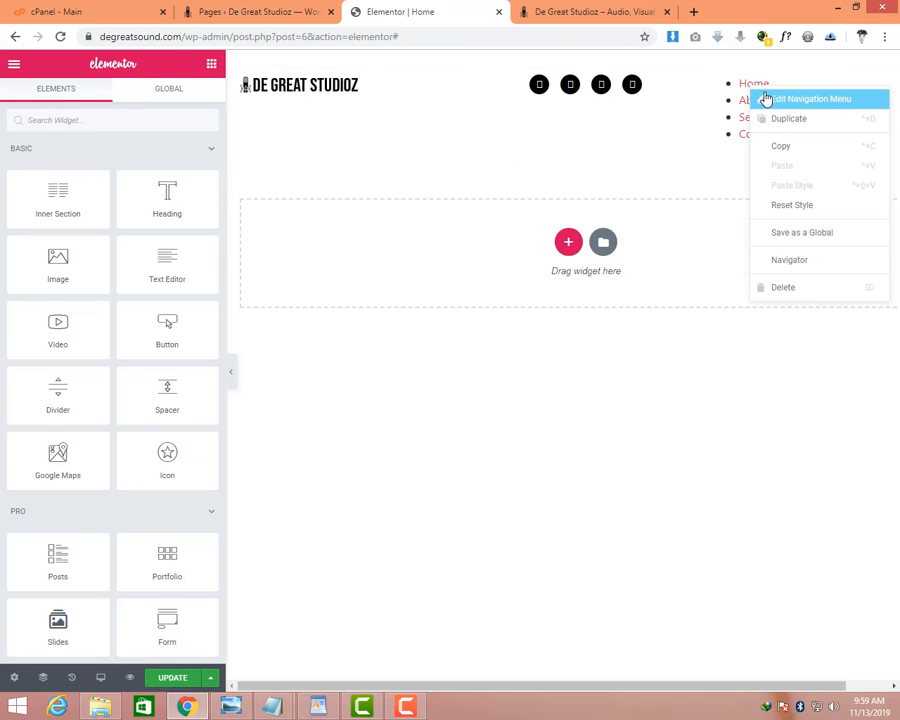
{"action": "left_click", "coordinate": [761, 98]}
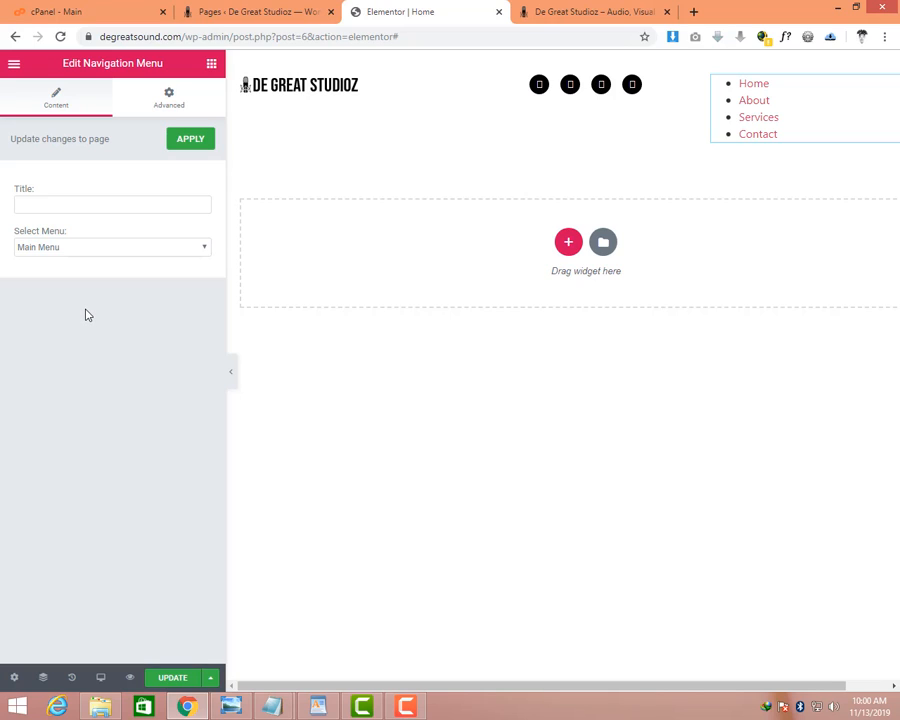
{"action": "left_click", "coordinate": [211, 64]}
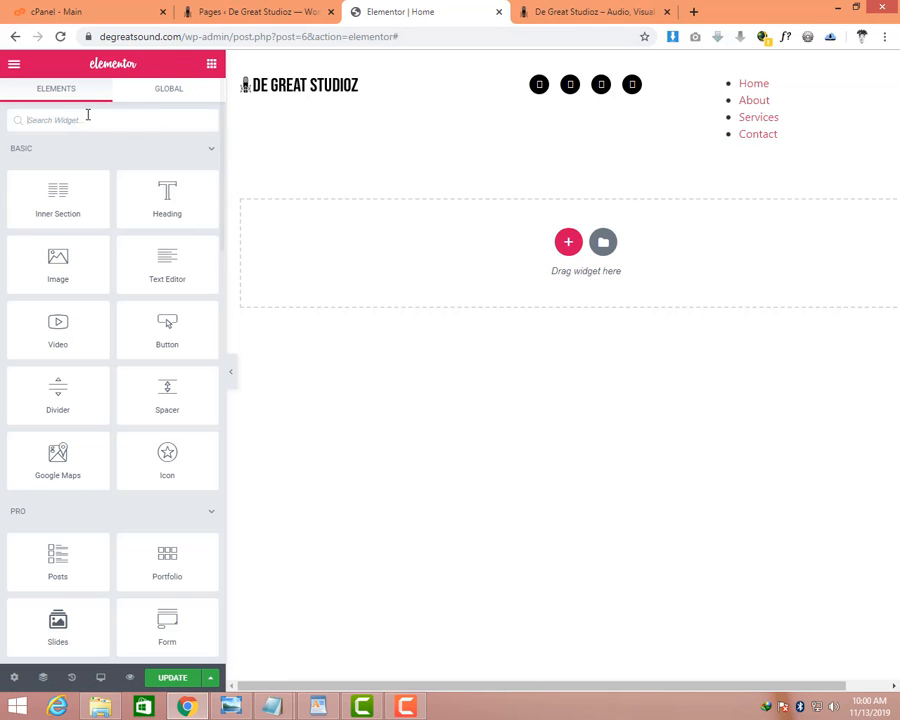
{"action": "left_click_drag", "start_coordinate": [220, 182], "coordinate": [191, 476]}
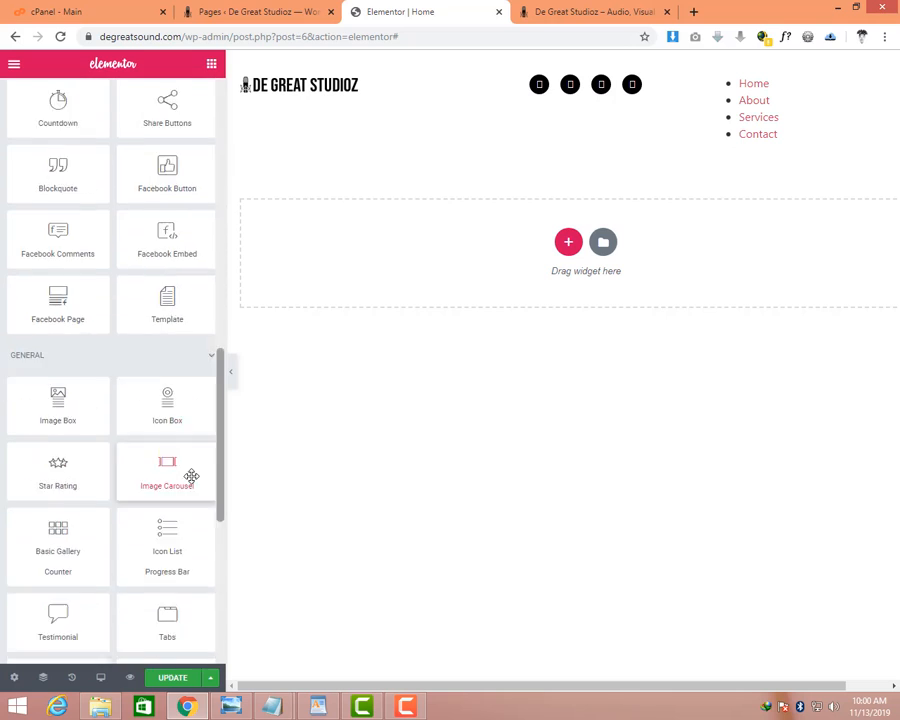
{"action": "scroll", "coordinate": [181, 570], "scroll_direction": "down", "scroll_amount": 5}
{"action": "left_click", "coordinate": [74, 574]}
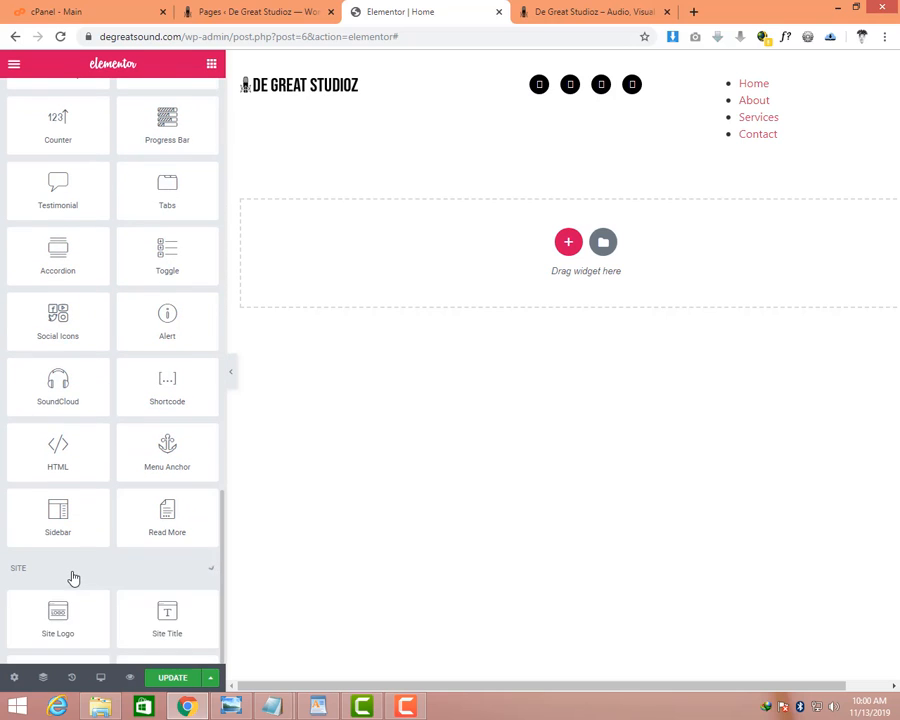
{"action": "scroll", "coordinate": [123, 545], "scroll_direction": "down", "scroll_amount": 2}
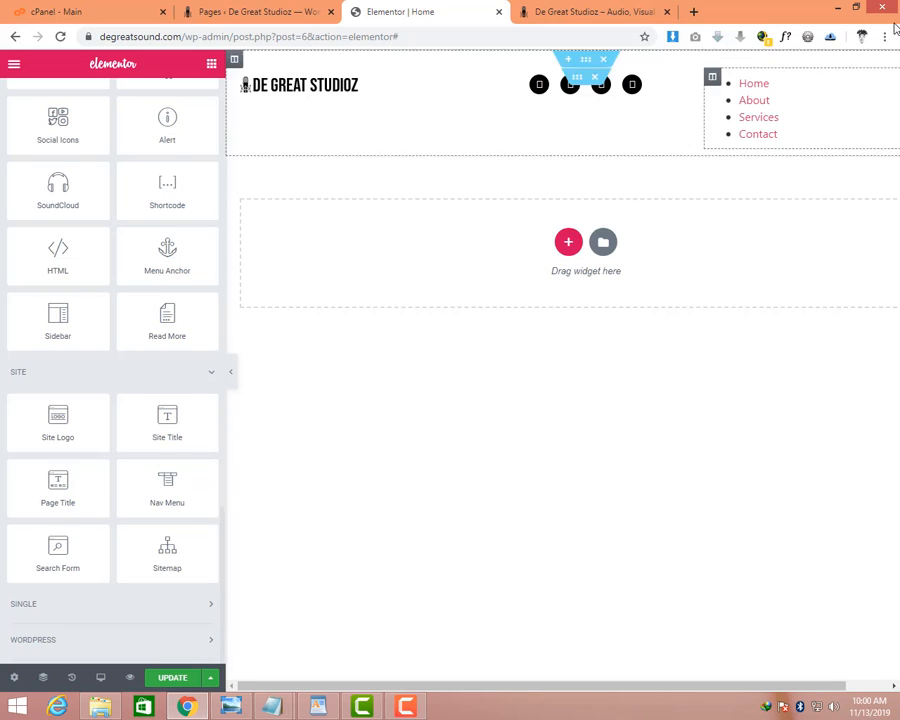
Delete the Navigation Menu widget from the header column beside the social icons.
{"action": "left_click", "coordinate": [715, 80]}
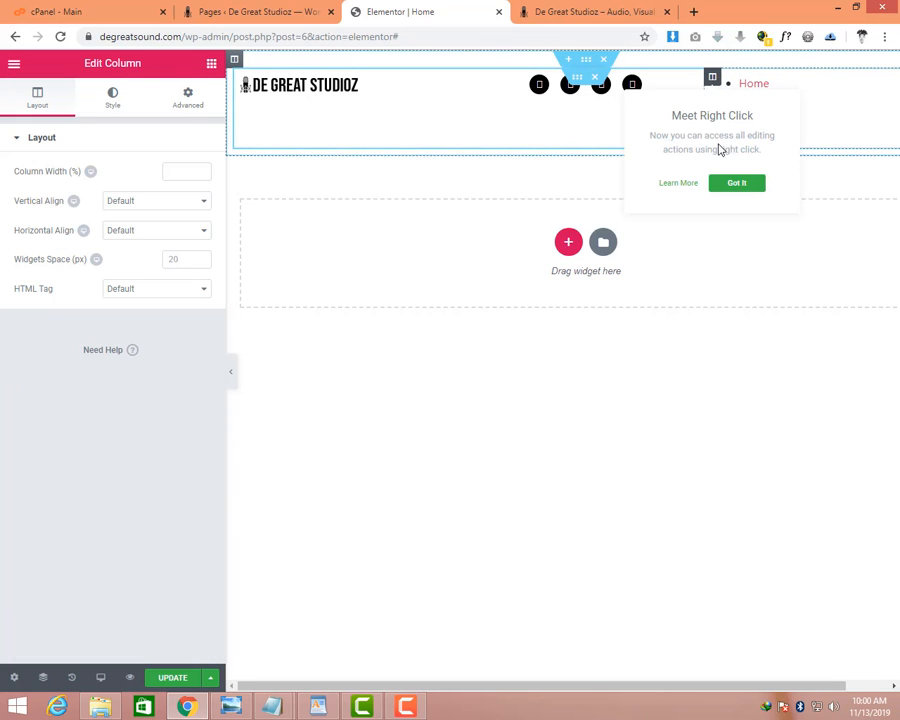
{"action": "left_click", "coordinate": [753, 84]}
{"action": "right_click", "coordinate": [755, 84]}
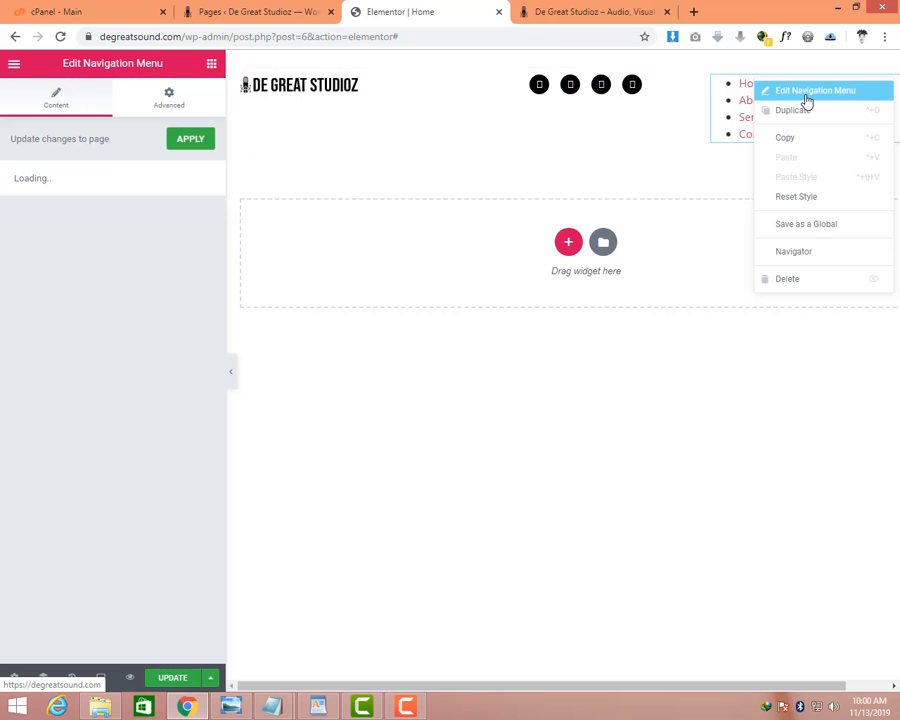
{"action": "left_click", "coordinate": [783, 279]}
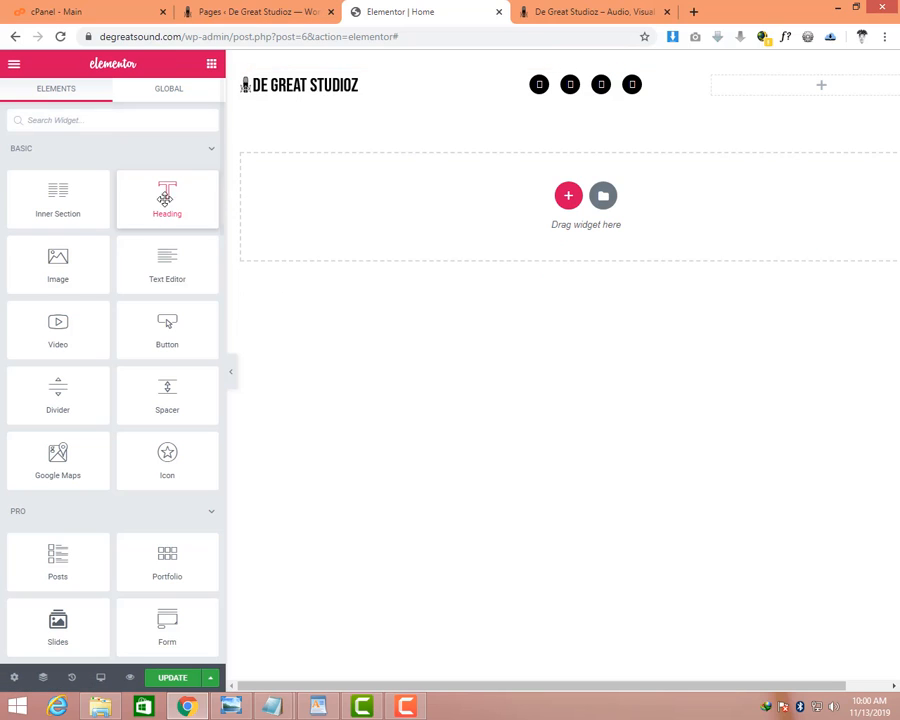
Find the Nav Menu widget by searching "na" and place it in the empty header column, keeping Main Menu as its menu.
{"action": "left_click", "coordinate": [176, 118]}
{"action": "type", "text": "na"}
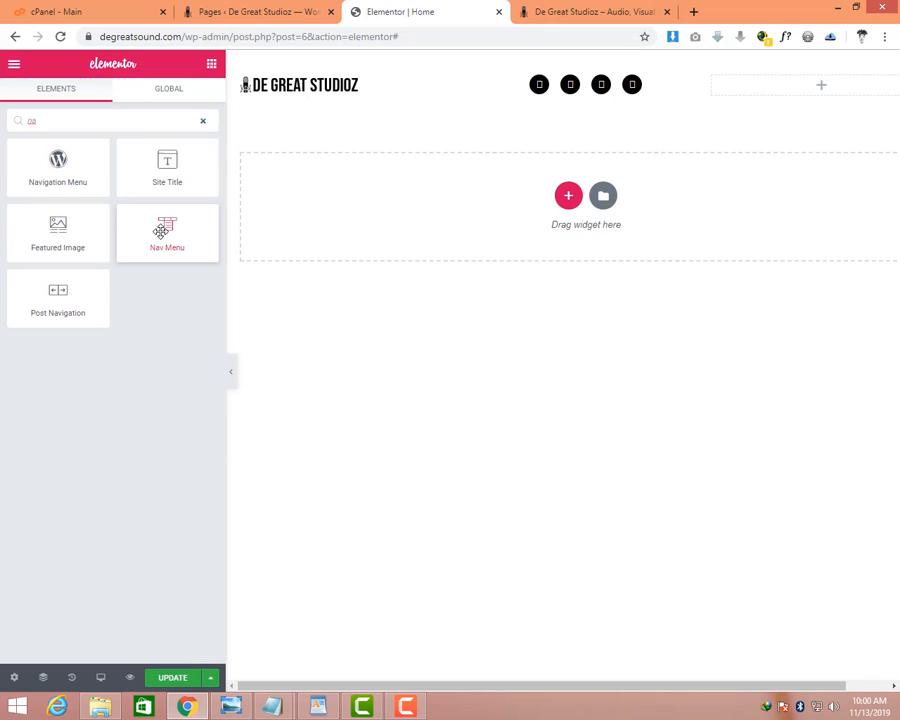
{"action": "left_click_drag", "start_coordinate": [167, 230], "coordinate": [802, 85]}
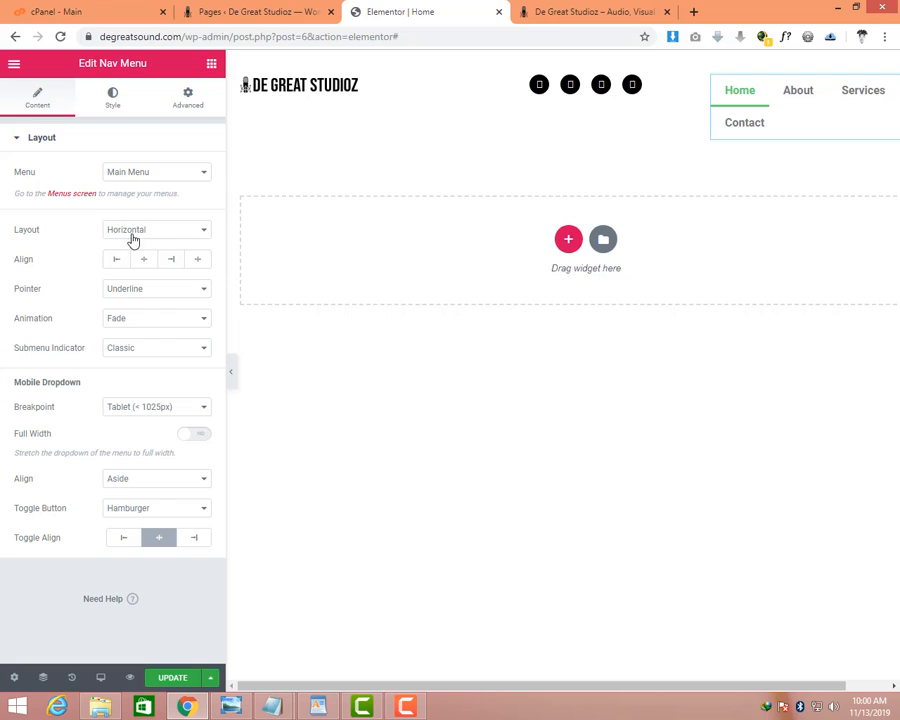
{"action": "left_click", "coordinate": [134, 173]}
{"action": "left_click", "coordinate": [134, 173]}
Set the Nav Menu's pointer to Text and its animation to None.
{"action": "left_click", "coordinate": [154, 293]}
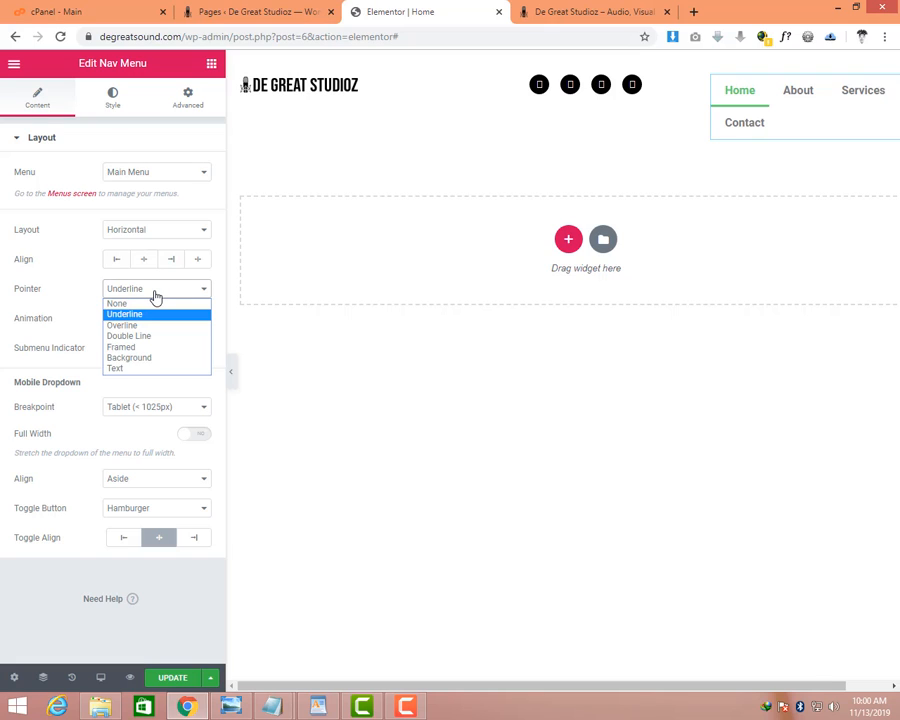
{"action": "left_click", "coordinate": [115, 370]}
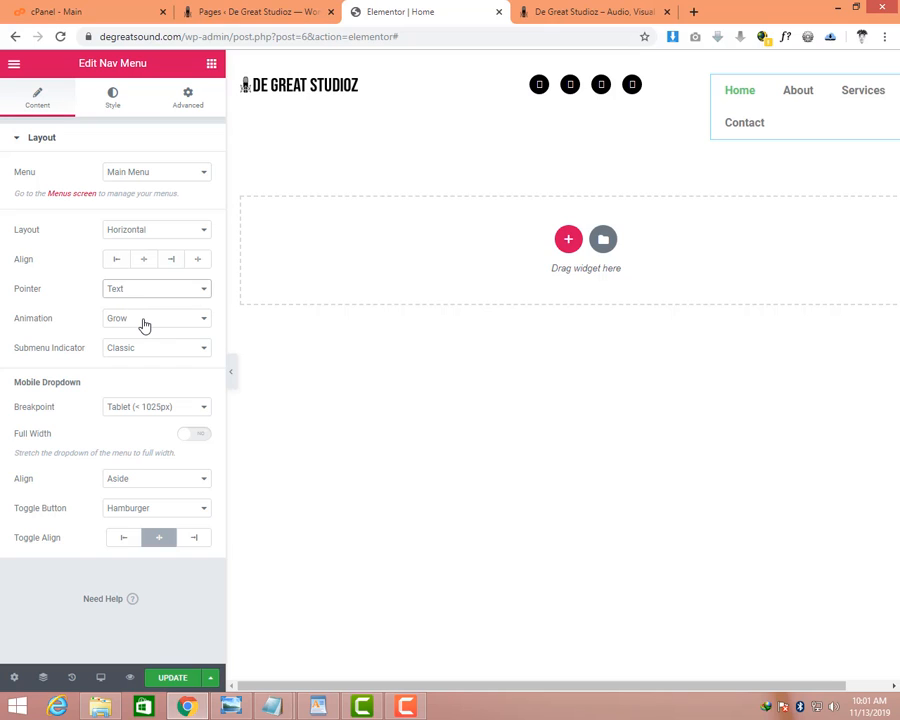
{"action": "left_click", "coordinate": [144, 323]}
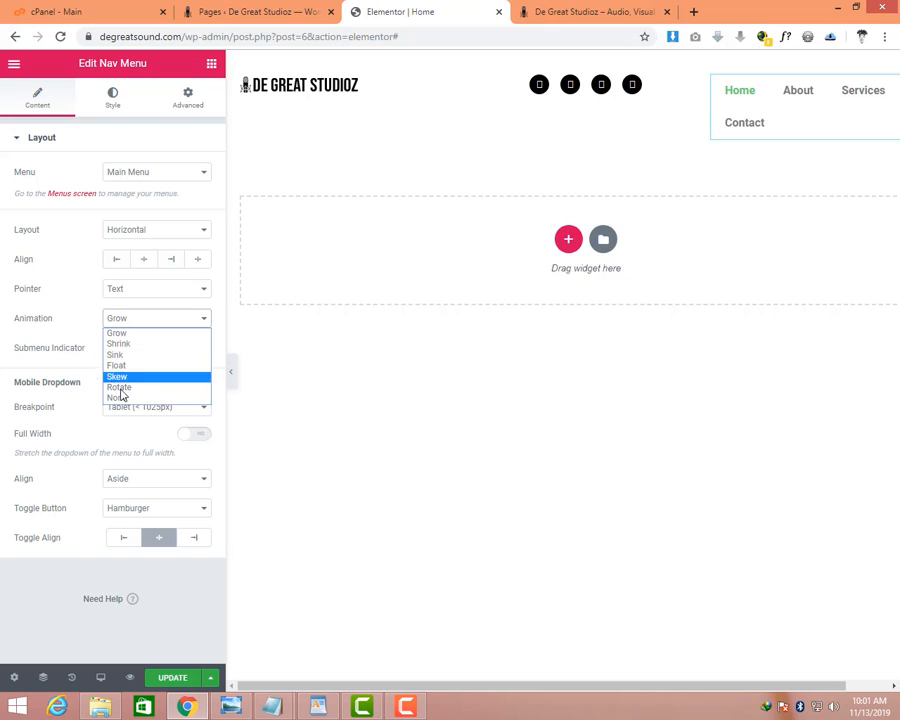
{"action": "left_click", "coordinate": [116, 398]}
Keep the Classic submenu indicator and turn on full width for the Nav Menu's mobile dropdown.
{"action": "left_click", "coordinate": [167, 351]}
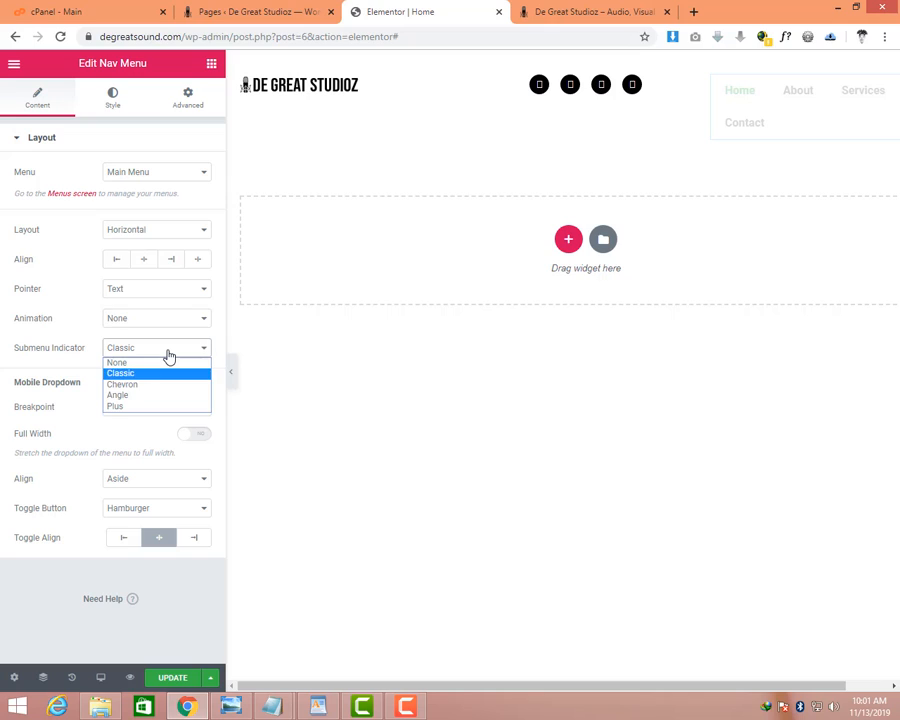
{"action": "left_click", "coordinate": [167, 351]}
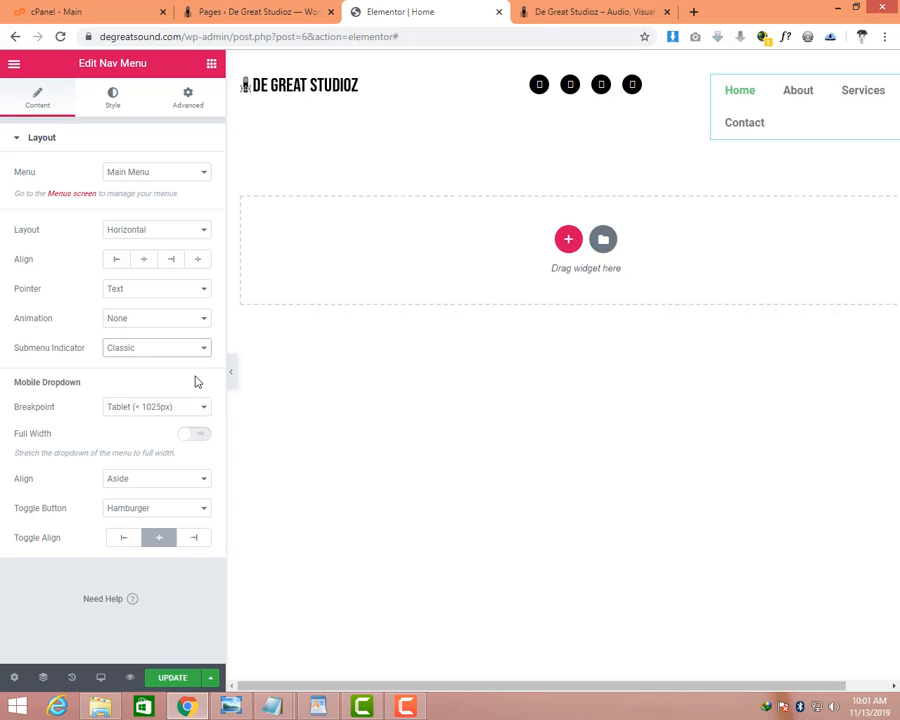
{"action": "left_click", "coordinate": [192, 436]}
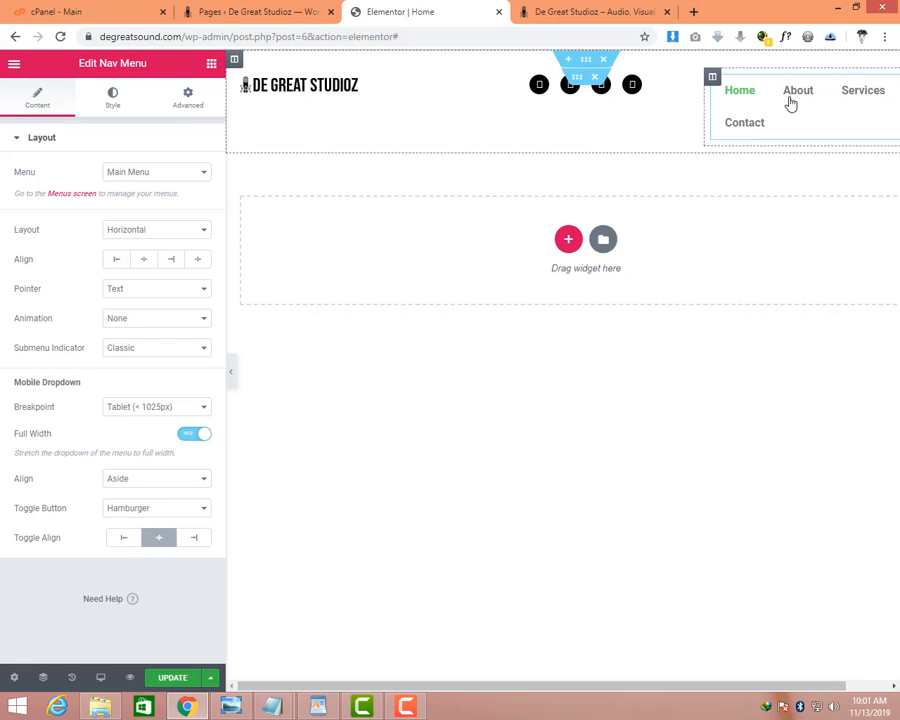
Set the Nav Menu's normal text color to black (#000000).
{"action": "left_click", "coordinate": [113, 103]}
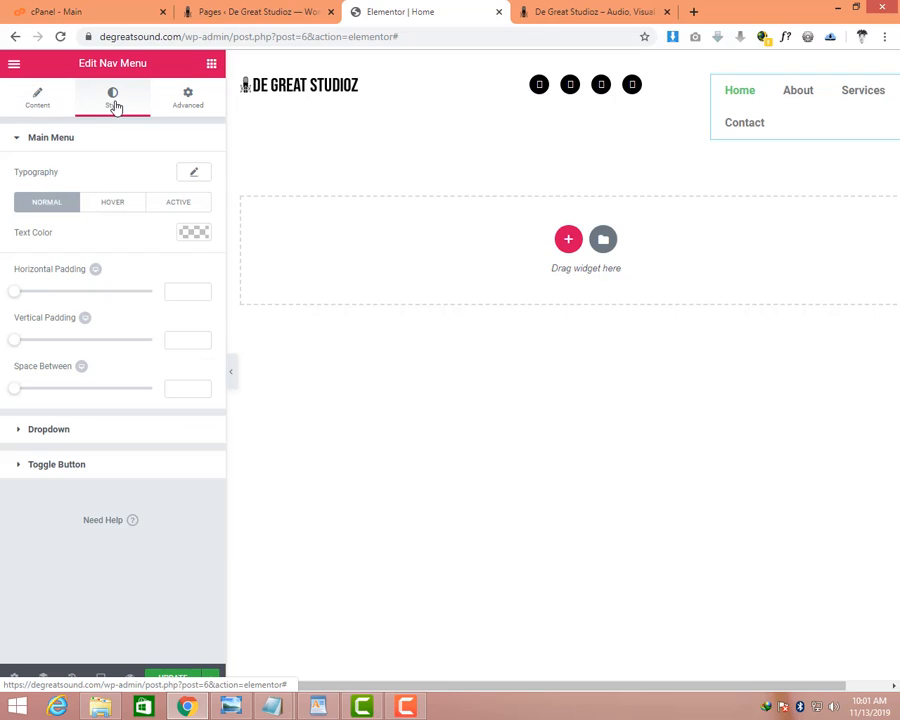
{"action": "left_click", "coordinate": [193, 232]}
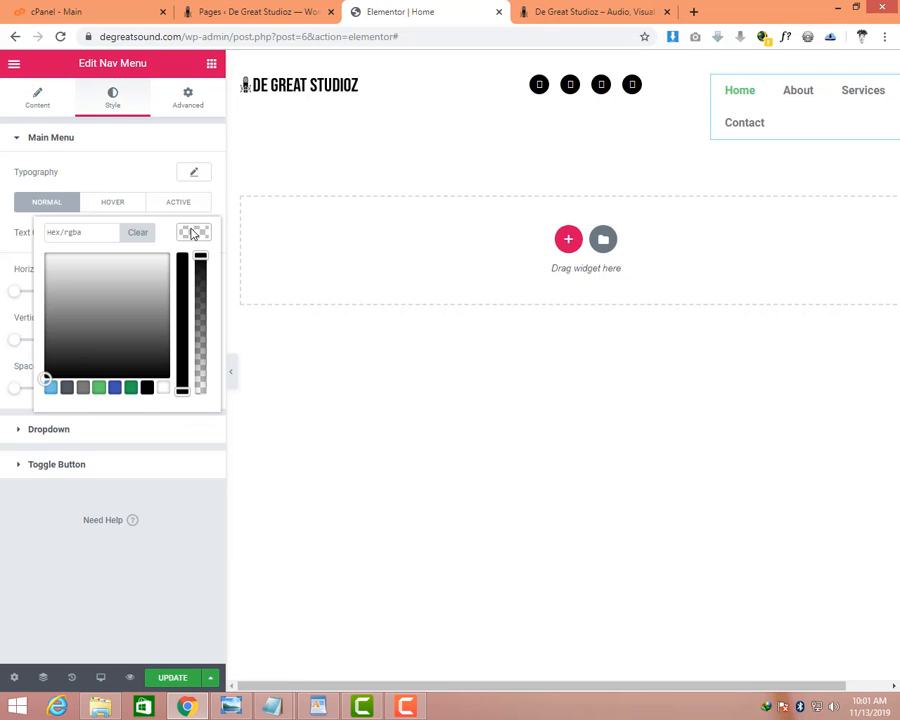
{"action": "left_click", "coordinate": [146, 389]}
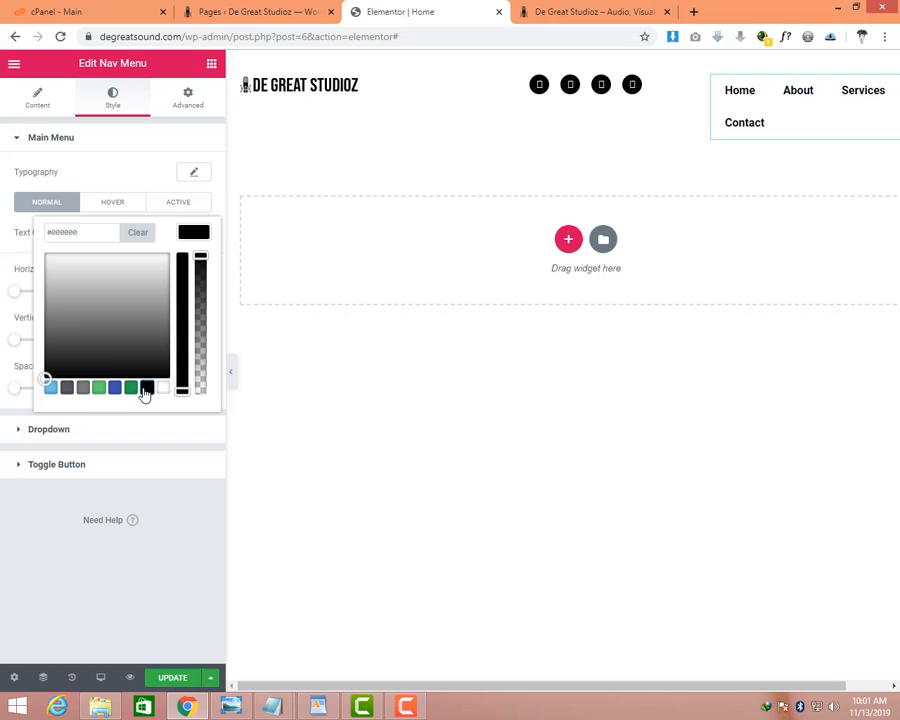
{"action": "left_click", "coordinate": [156, 179]}
Set the main menu's font family to Montserrat, searching the font list for "mont".
{"action": "left_click", "coordinate": [190, 175]}
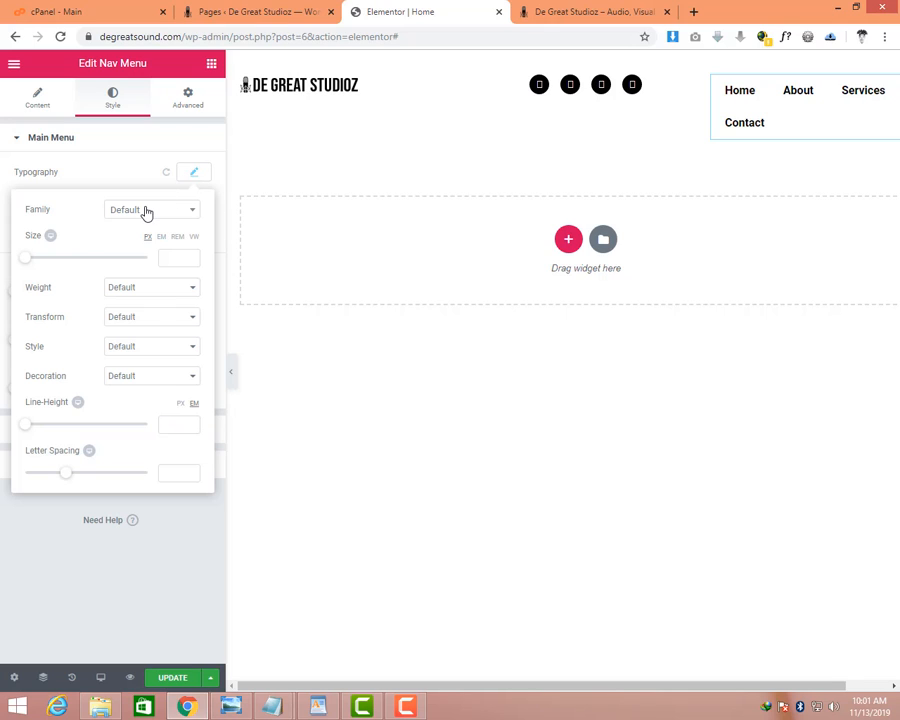
{"action": "left_click", "coordinate": [145, 213]}
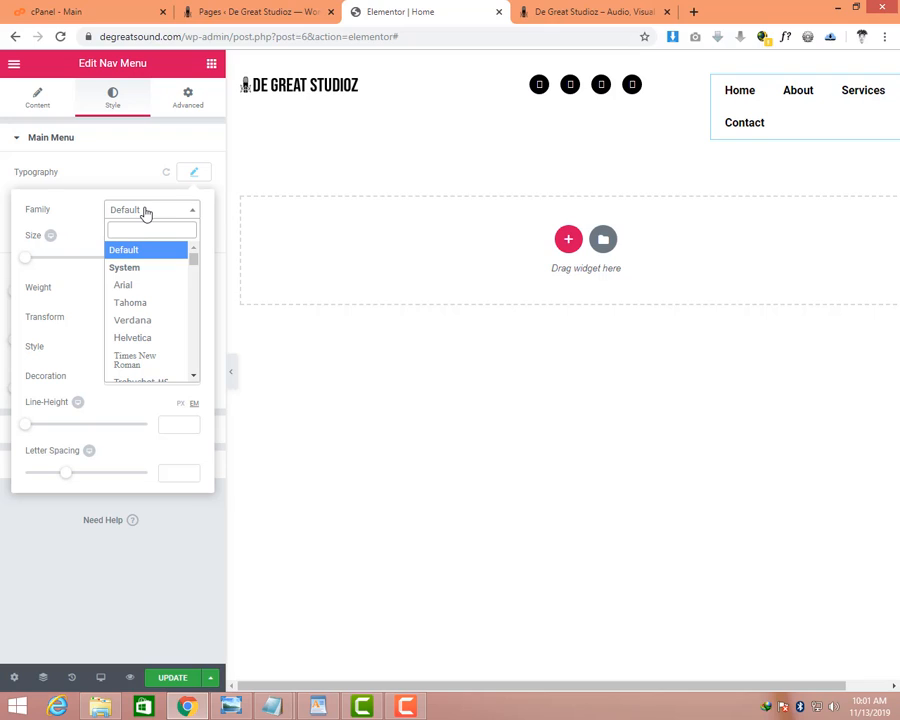
{"action": "type", "text": "mont"}
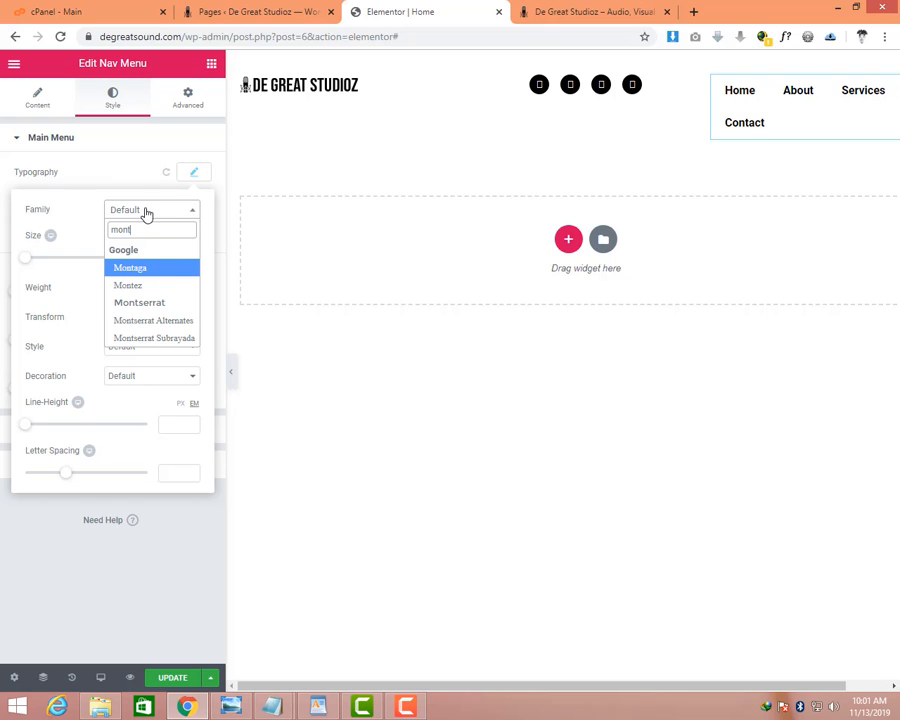
{"action": "left_click", "coordinate": [150, 304]}
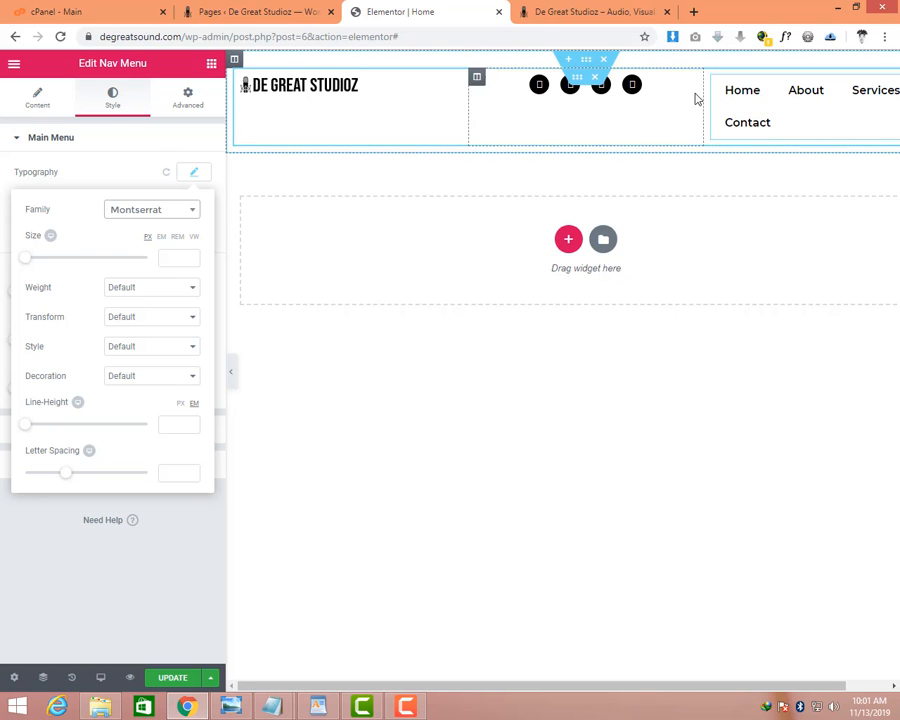
Try several font sizes for the main menu text and set it to 16 px.
{"action": "left_click", "coordinate": [166, 257]}
{"action": "type", "text": "14"}
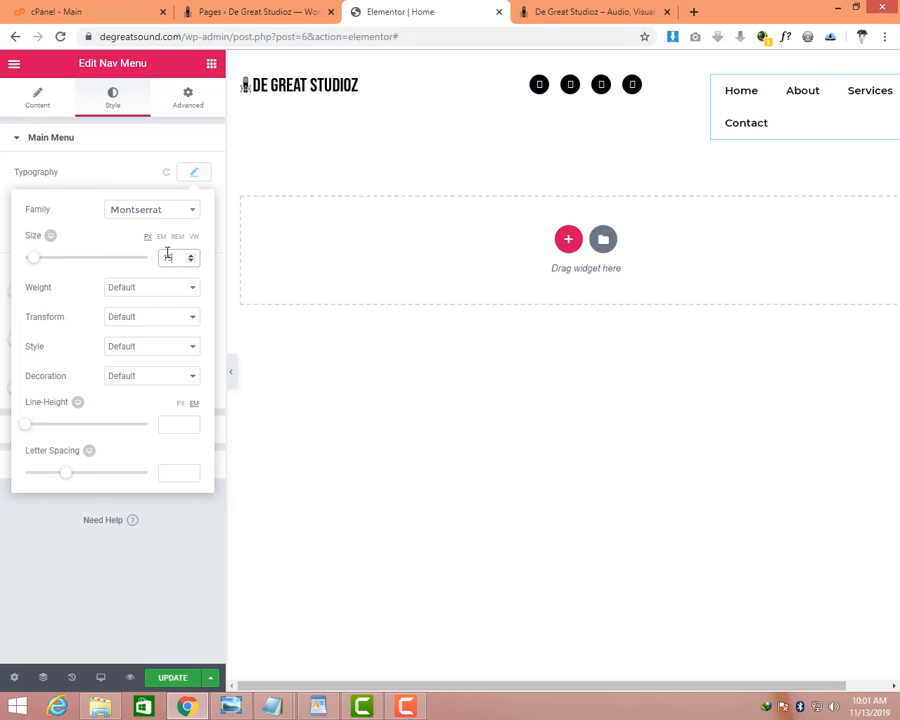
{"action": "key", "text": "BackSpace"}
{"action": "key", "text": "BackSpace"}
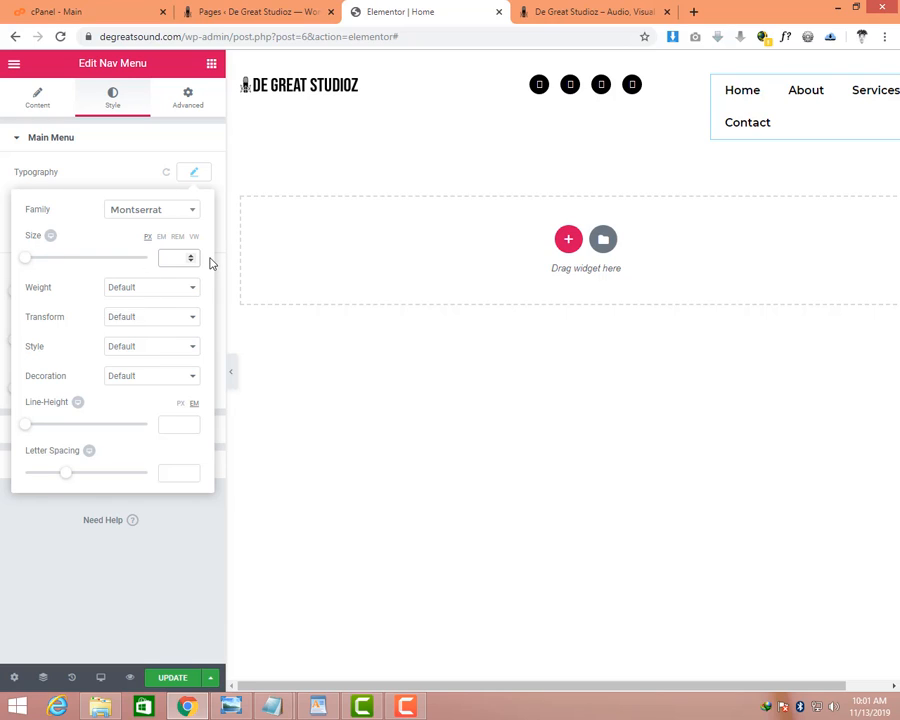
{"action": "type", "text": "16"}
{"action": "type", "text": "7"}
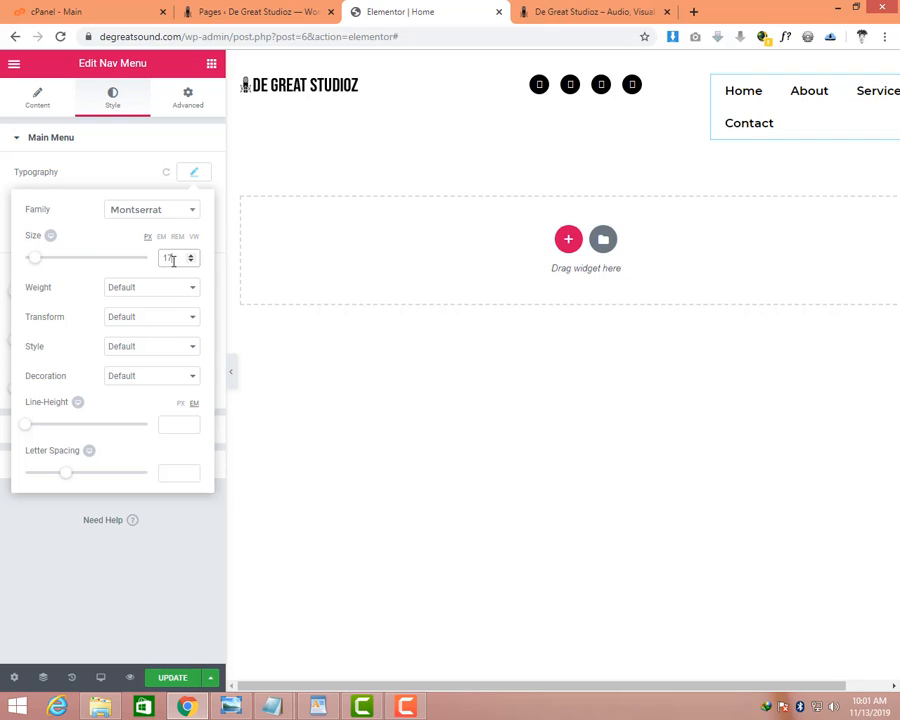
{"action": "left_click_drag", "start_coordinate": [172, 259], "coordinate": [128, 267]}
{"action": "type", "text": "16"}
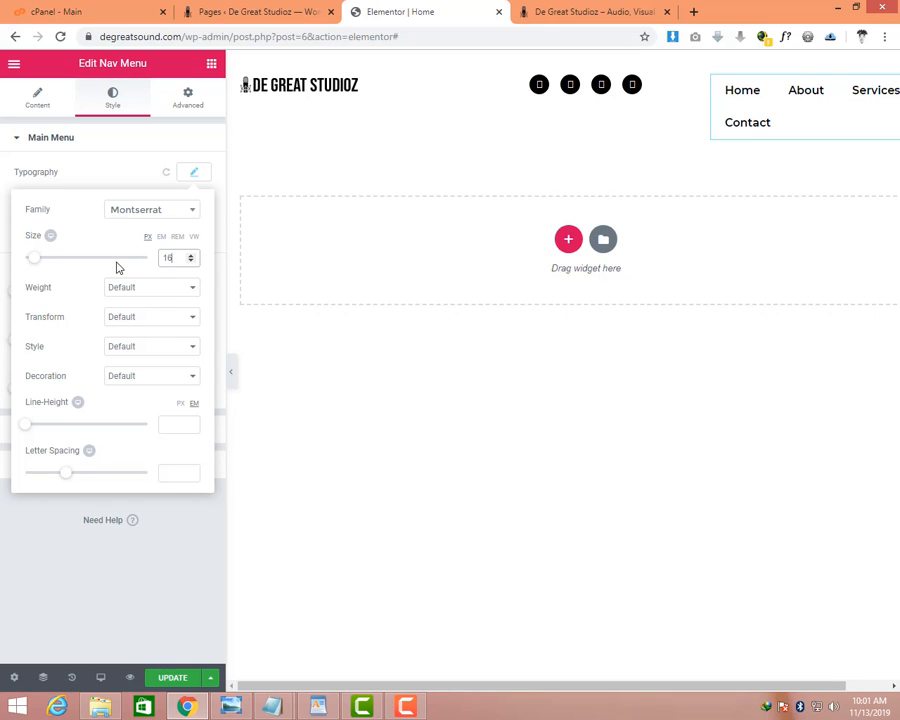
Set the main menu's font weight to Normal and close the typography settings.
{"action": "left_click", "coordinate": [132, 288]}
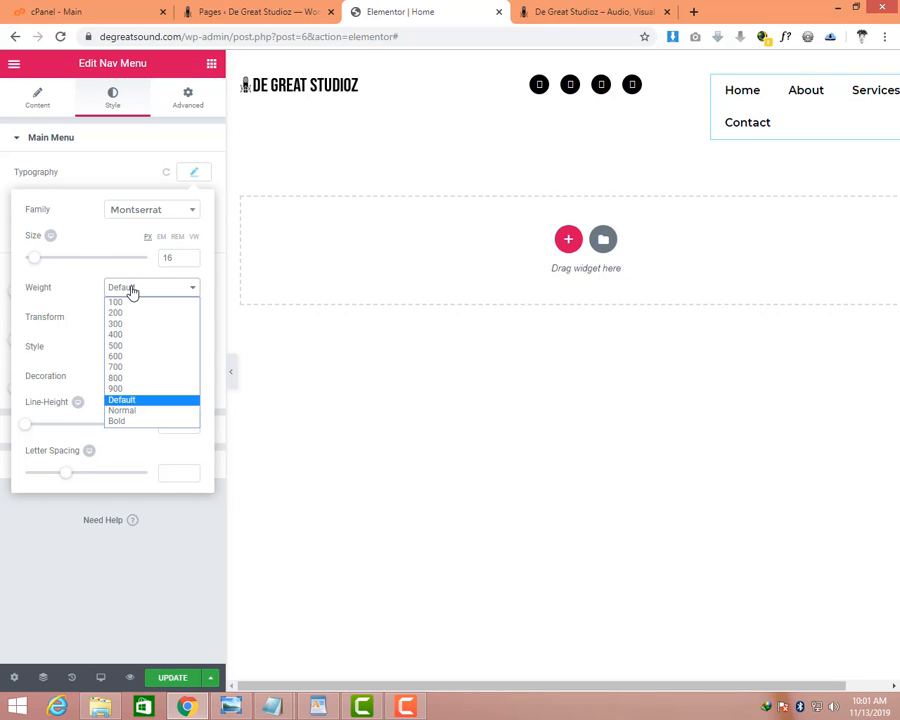
{"action": "left_click", "coordinate": [118, 410]}
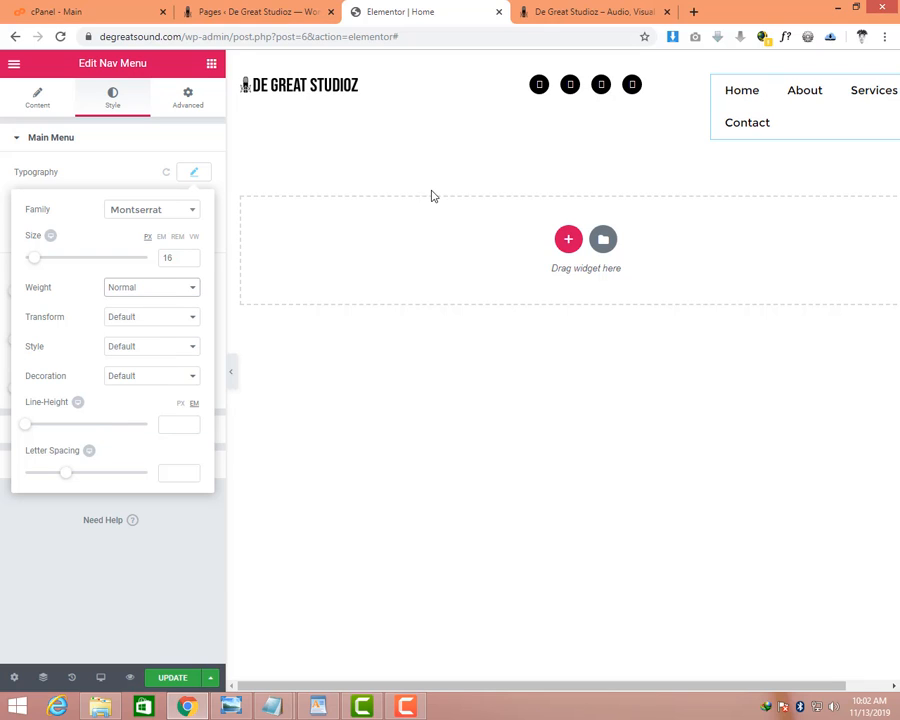
{"action": "left_click", "coordinate": [194, 175]}
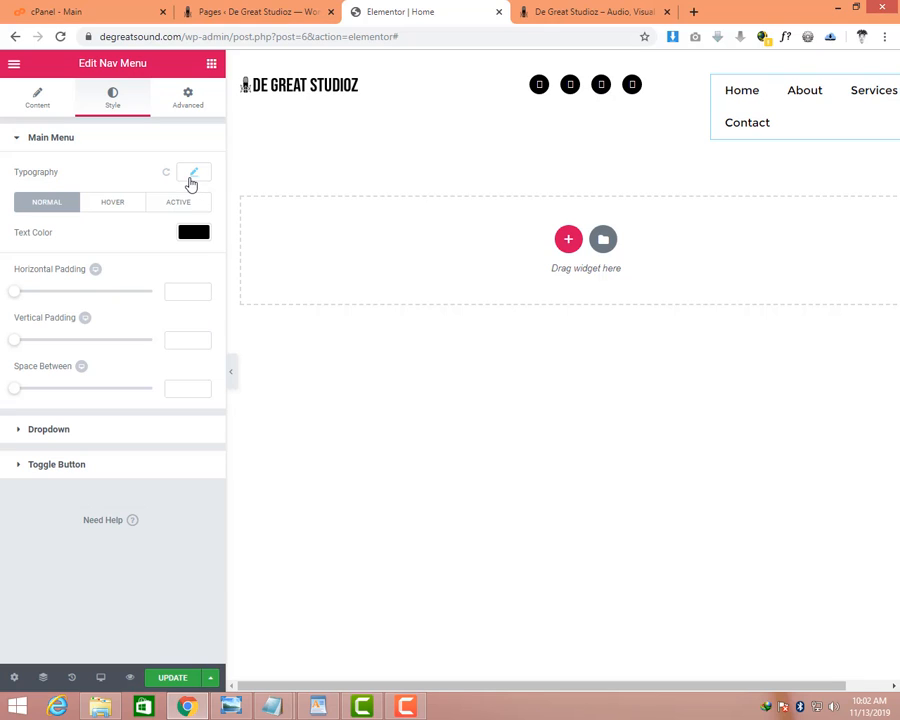
Set the Nav Menu's hover text color to purple #7e01ff.
{"action": "left_click", "coordinate": [127, 213]}
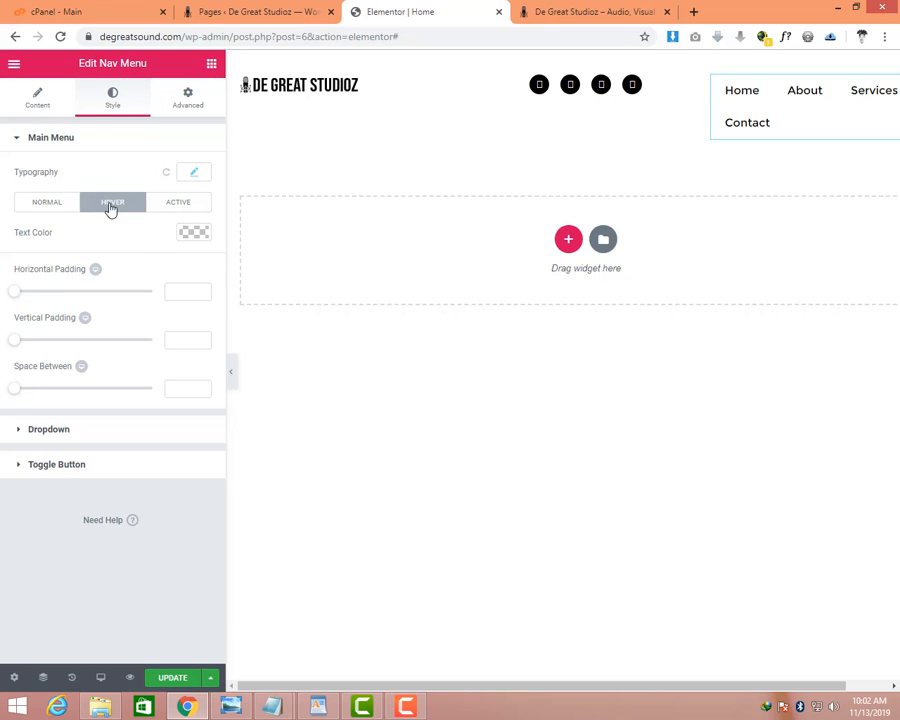
{"action": "left_click", "coordinate": [200, 236]}
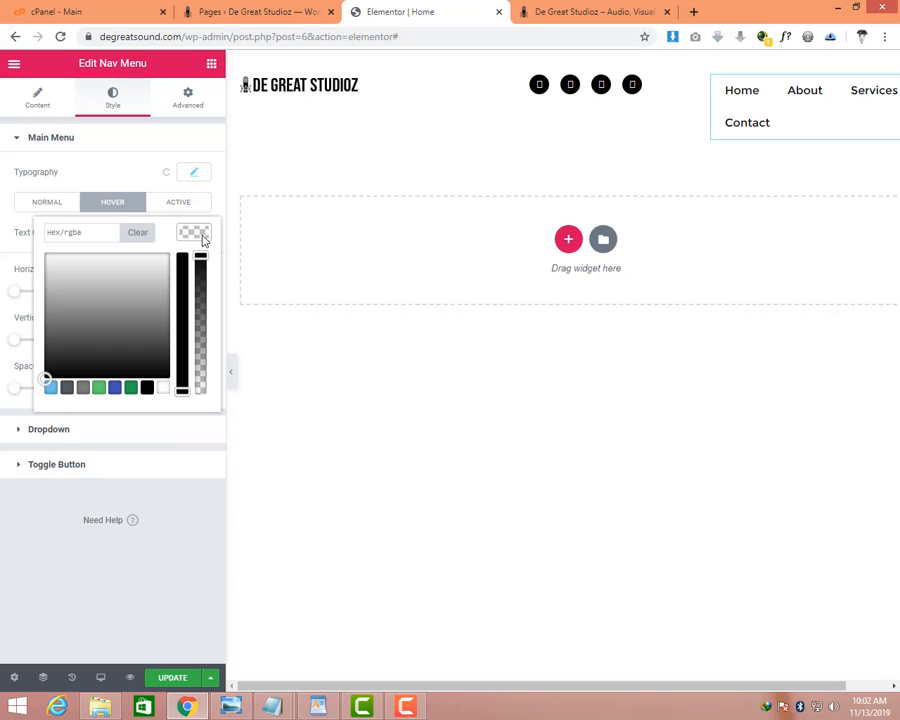
{"action": "left_click", "coordinate": [87, 238]}
{"action": "key", "text": "Return"}
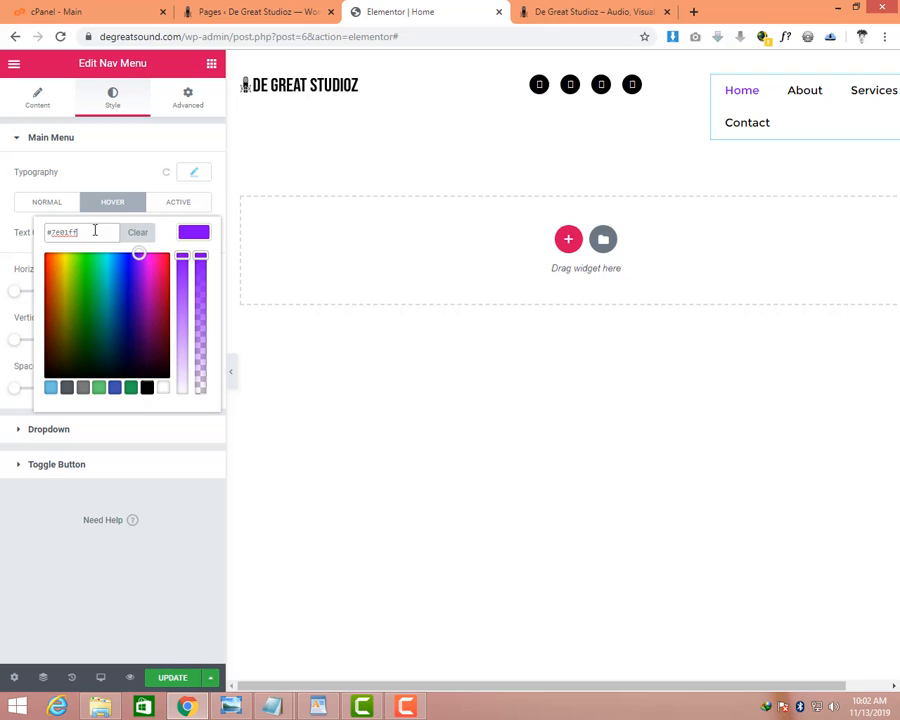
{"action": "left_click", "coordinate": [208, 236]}
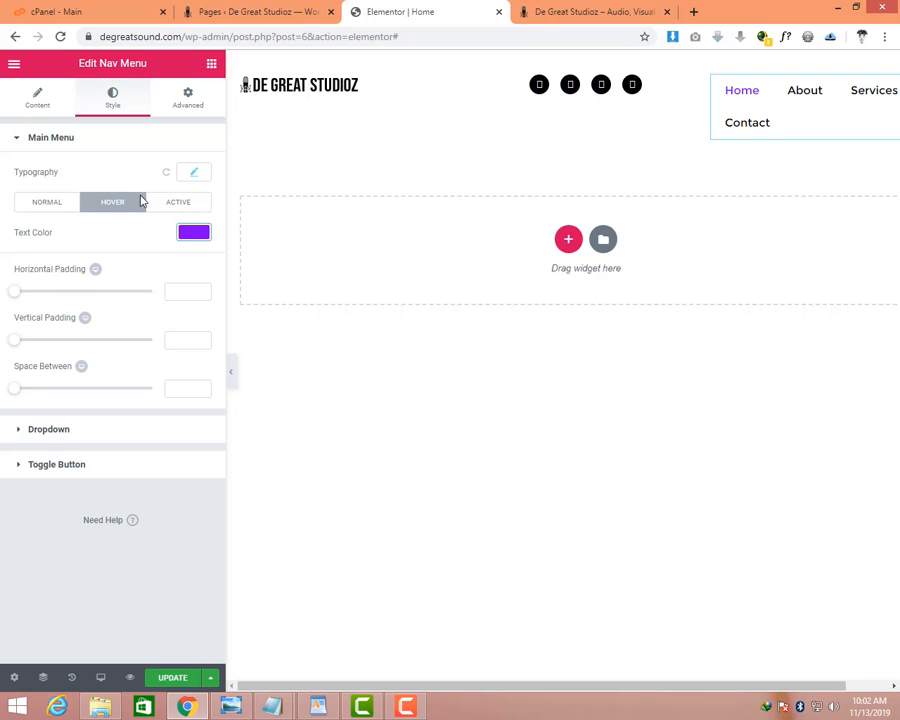
Set the Nav Menu's active text color to the same purple as the hover color and collapse the Main Menu settings.
{"action": "left_click", "coordinate": [166, 204]}
{"action": "left_click", "coordinate": [181, 238]}
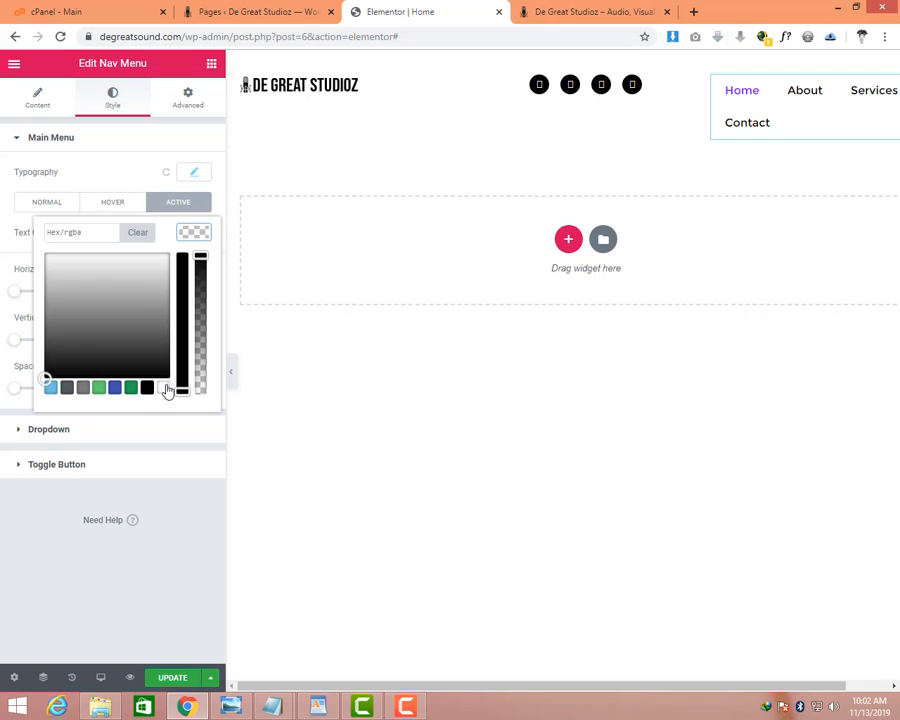
{"action": "left_click", "coordinate": [134, 233]}
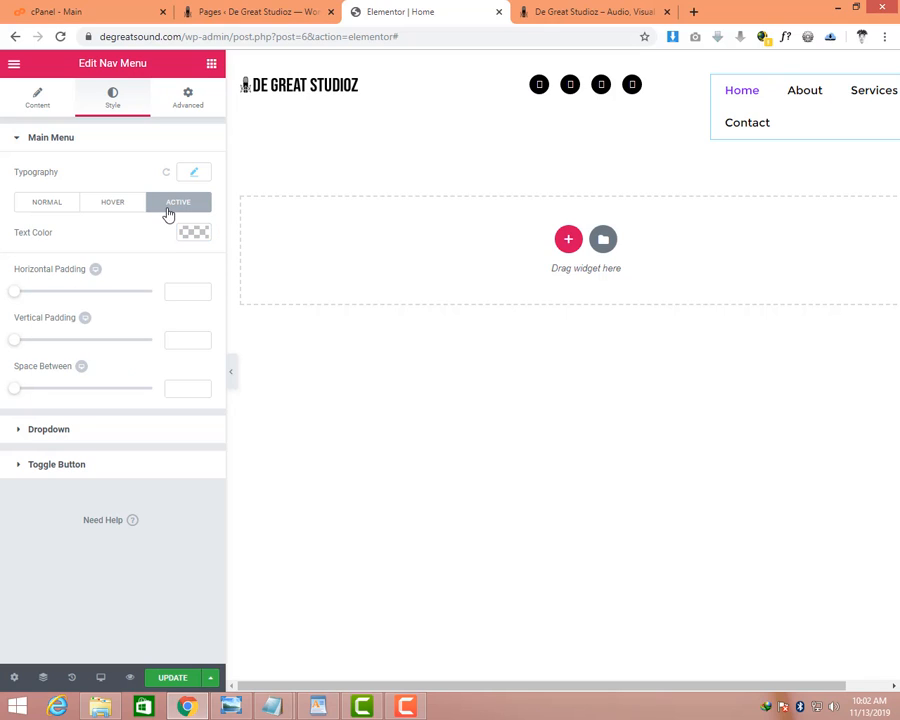
{"action": "left_click", "coordinate": [183, 237]}
{"action": "left_click", "coordinate": [79, 234]}
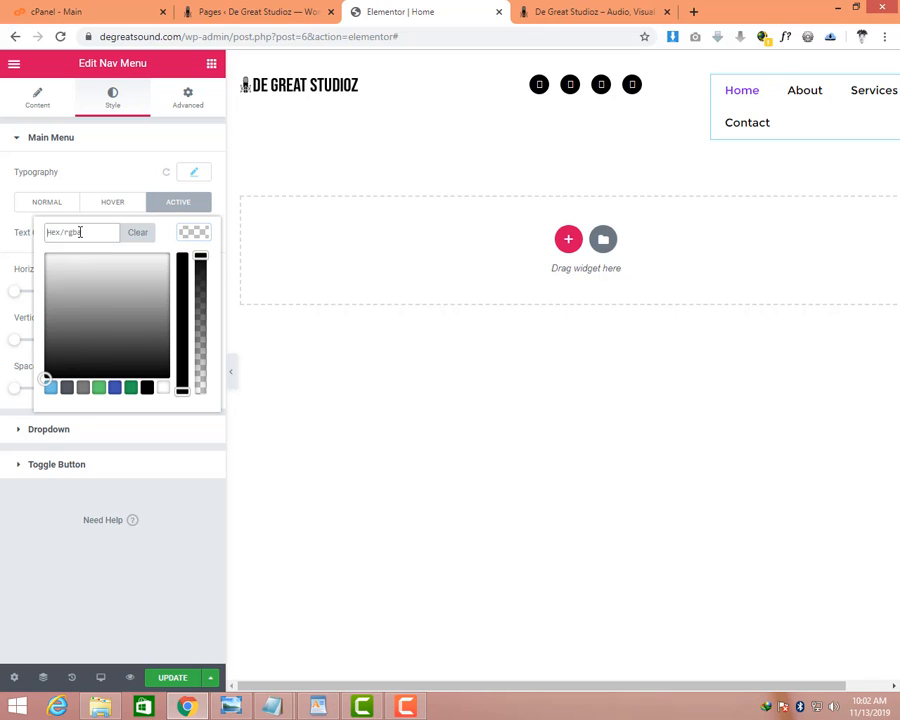
{"action": "key", "text": "ctrl+v"}
{"action": "left_click", "coordinate": [178, 207]}
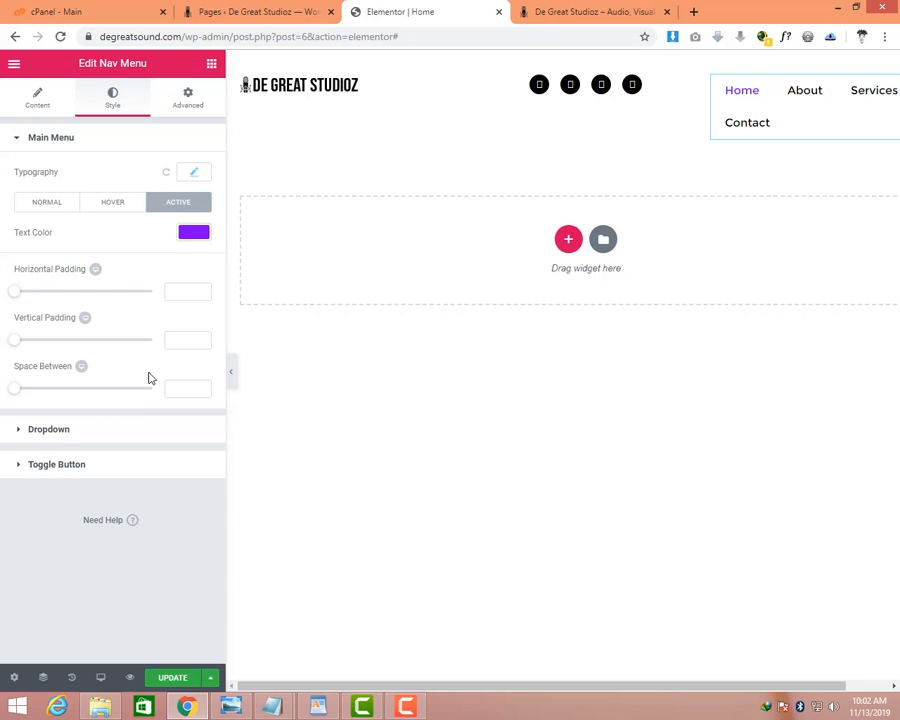
{"action": "left_click", "coordinate": [76, 140]}
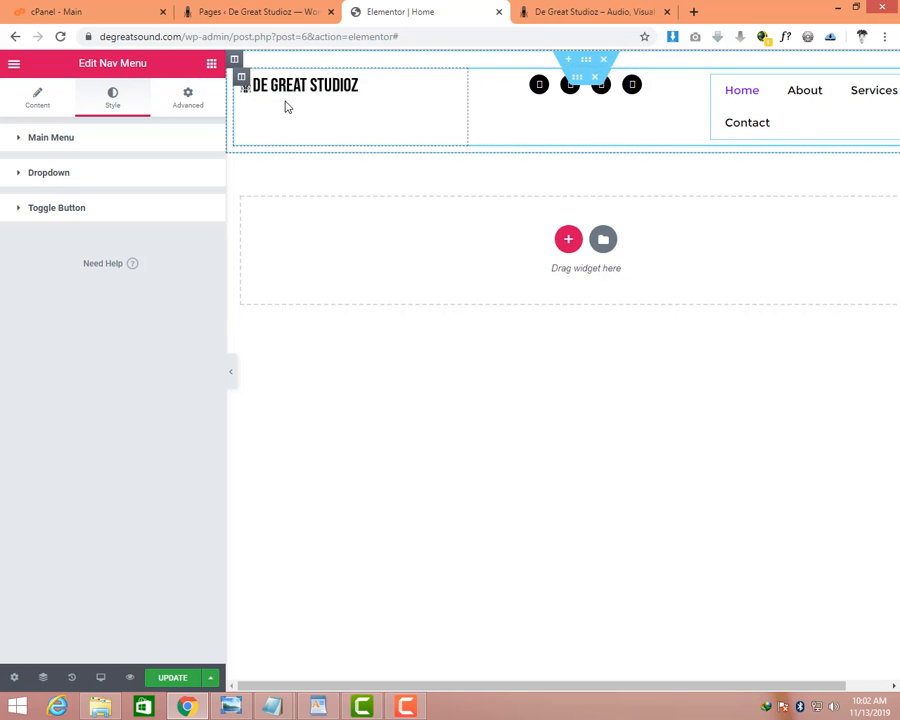
Set the logo column's width to 19% and its vertical alignment to Middle.
{"action": "right_click", "coordinate": [243, 80]}
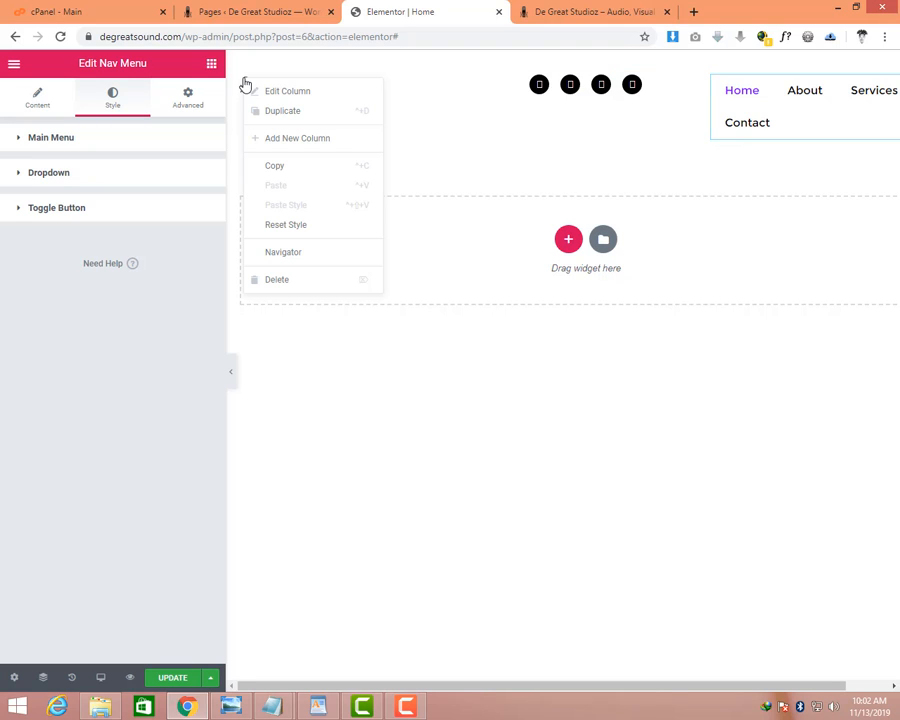
{"action": "left_click", "coordinate": [295, 96]}
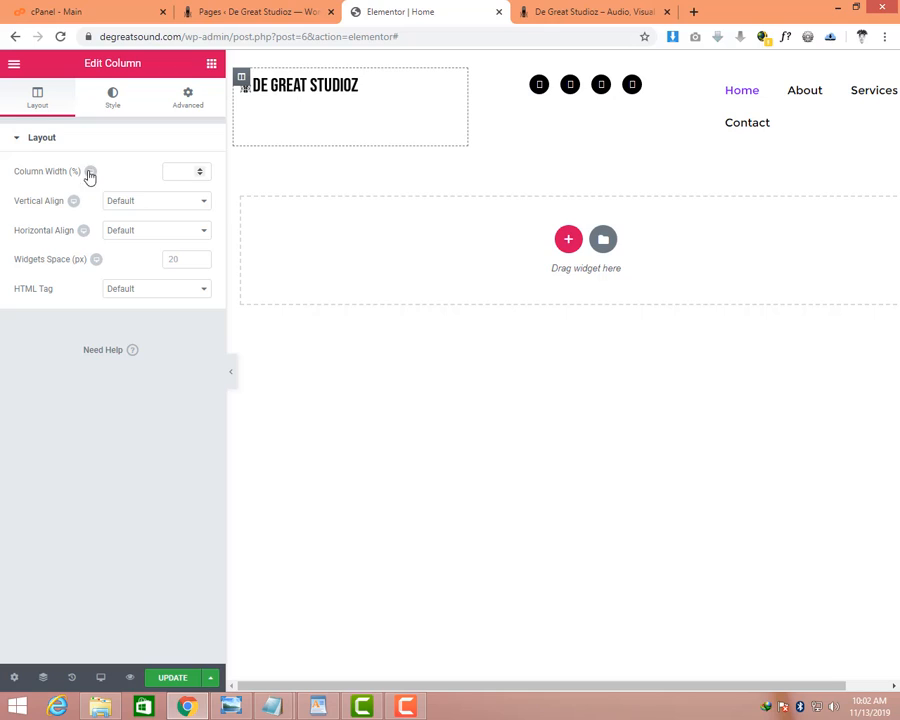
{"action": "left_click", "coordinate": [202, 171]}
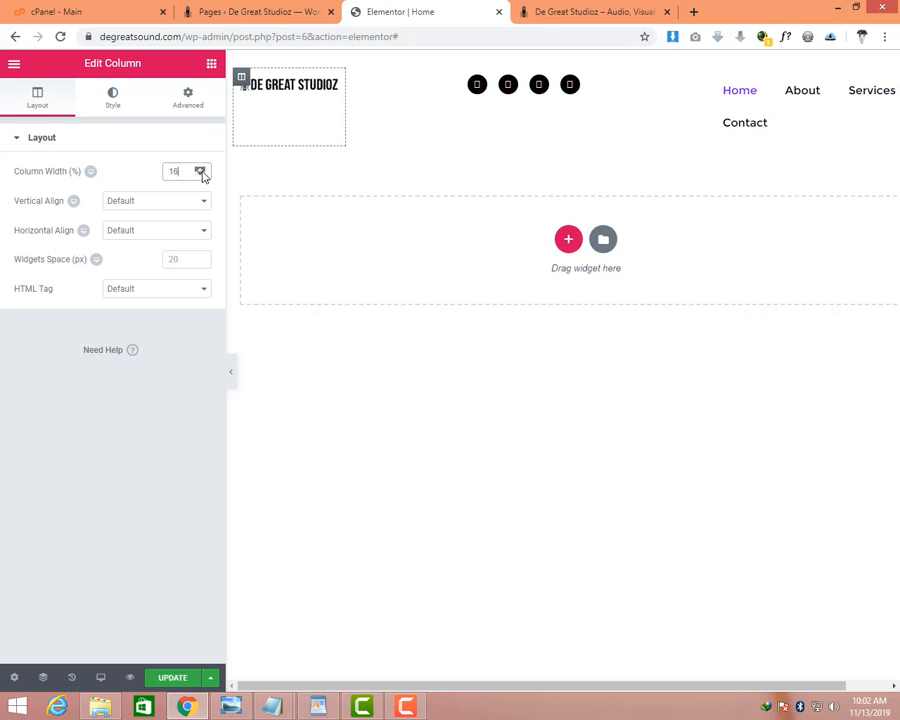
{"action": "left_click", "coordinate": [201, 171]}
{"action": "left_click", "coordinate": [201, 171]}
{"action": "left_click", "coordinate": [201, 171]}
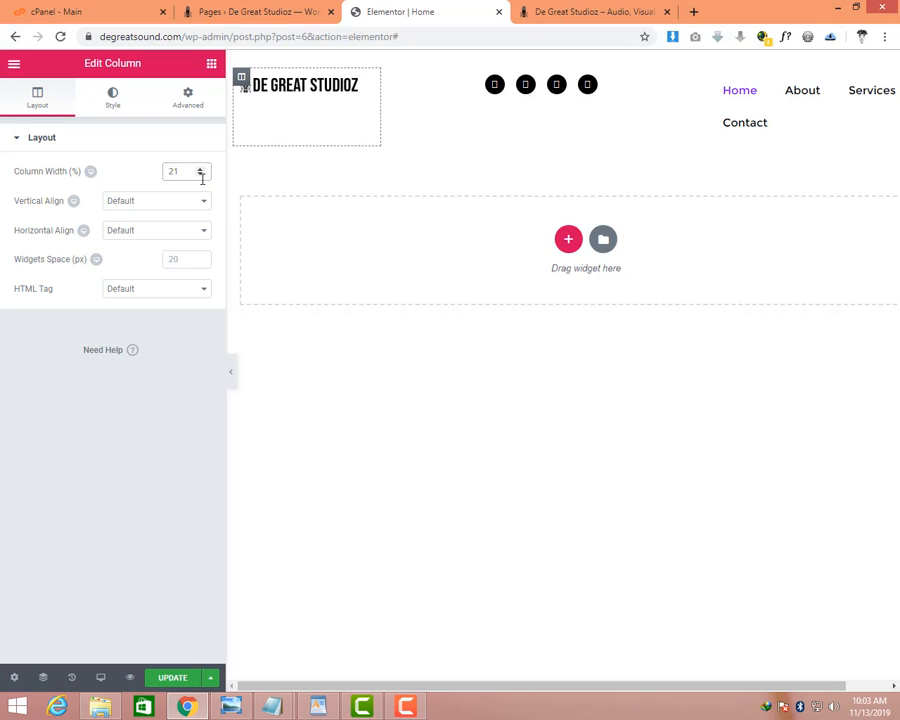
{"action": "left_click", "coordinate": [200, 175]}
{"action": "left_click", "coordinate": [200, 175]}
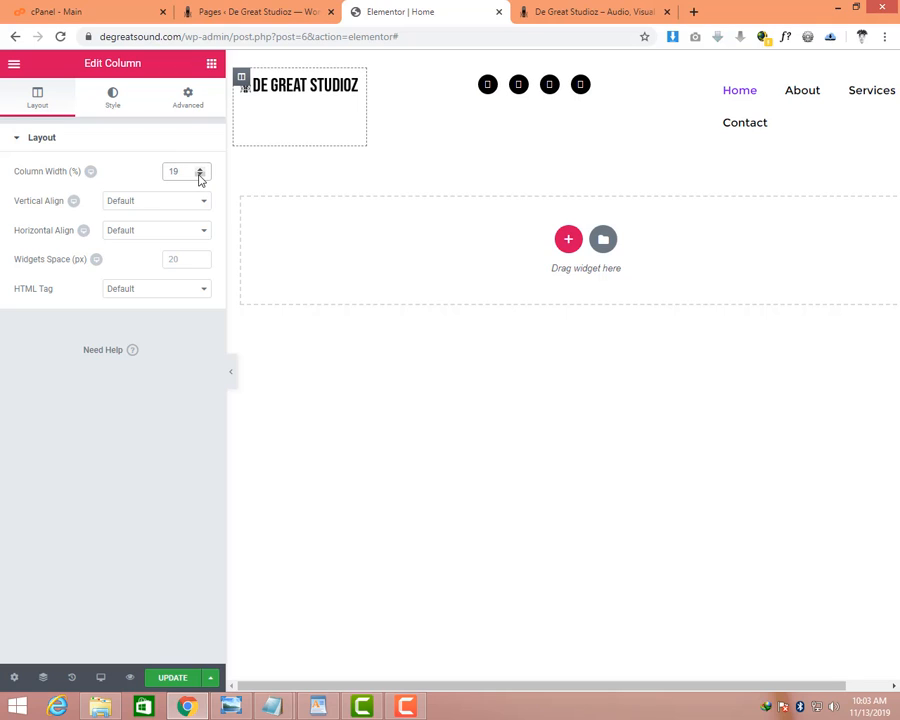
{"action": "left_click", "coordinate": [200, 175]}
{"action": "left_click", "coordinate": [202, 170]}
{"action": "left_click", "coordinate": [201, 175]}
{"action": "left_click", "coordinate": [201, 170]}
{"action": "left_click", "coordinate": [152, 203]}
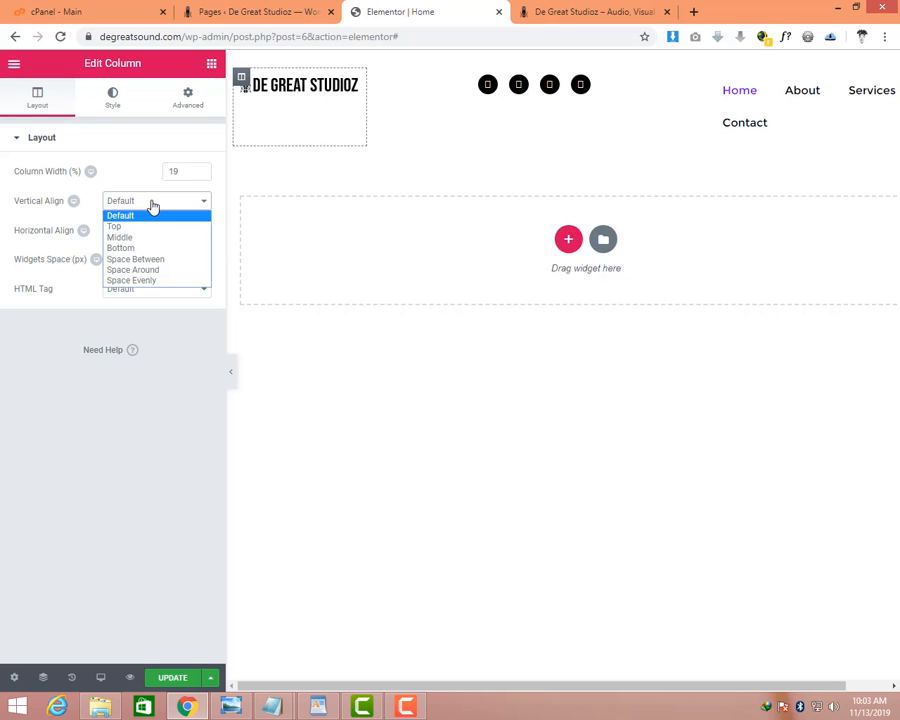
{"action": "left_click", "coordinate": [130, 238]}
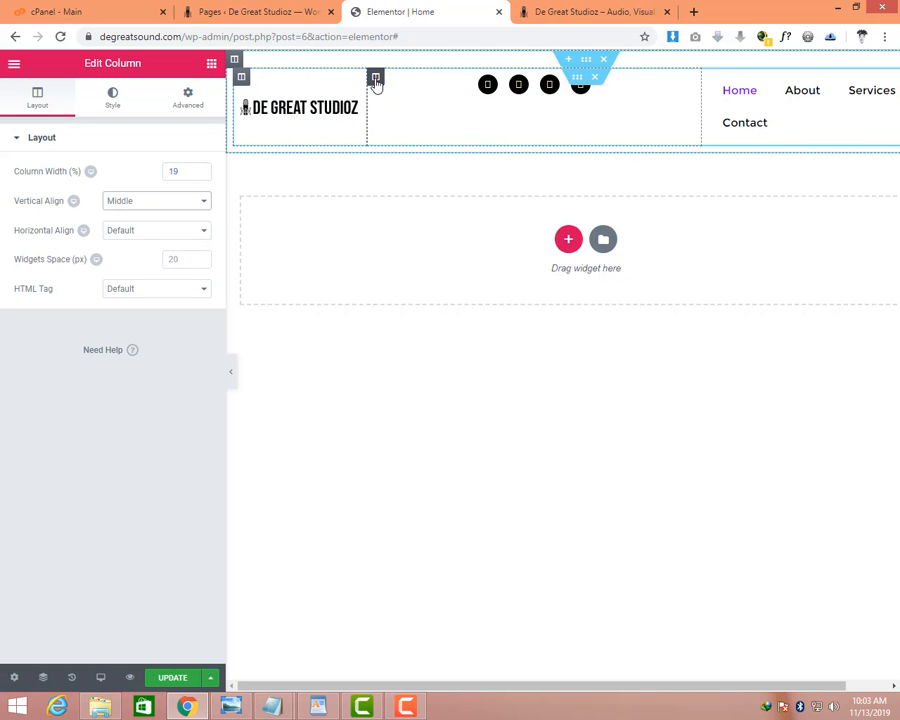
Set the social icons column's width to 39% and its vertical alignment to Middle.
{"action": "right_click", "coordinate": [375, 80]}
{"action": "left_click", "coordinate": [410, 96]}
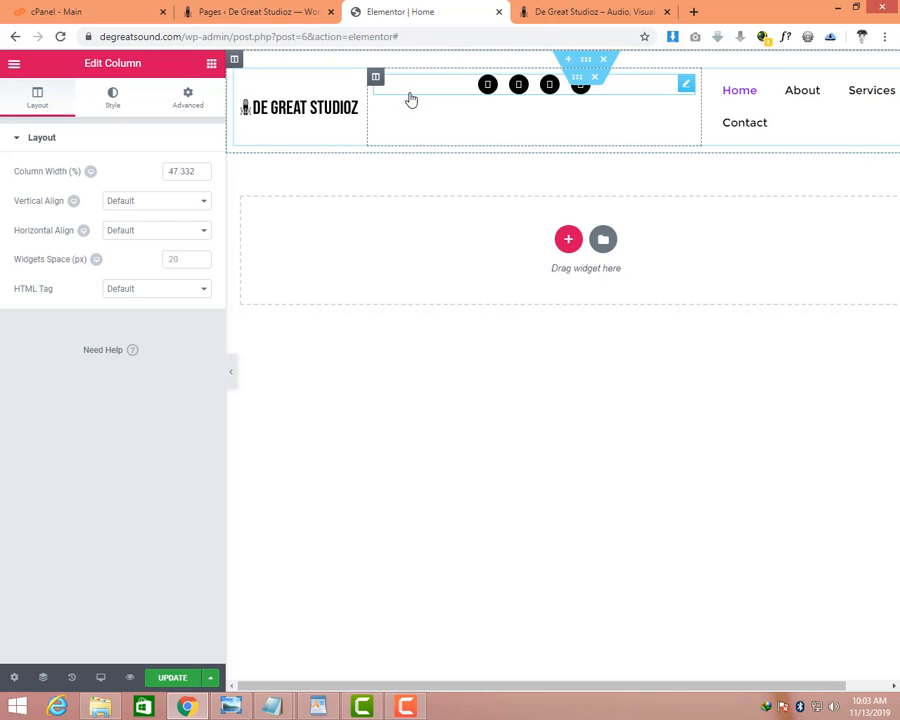
{"action": "left_click", "coordinate": [198, 175]}
{"action": "left_click", "coordinate": [198, 175]}
{"action": "left_click", "coordinate": [198, 175]}
{"action": "left_click", "coordinate": [198, 175]}
{"action": "left_click", "coordinate": [198, 175]}
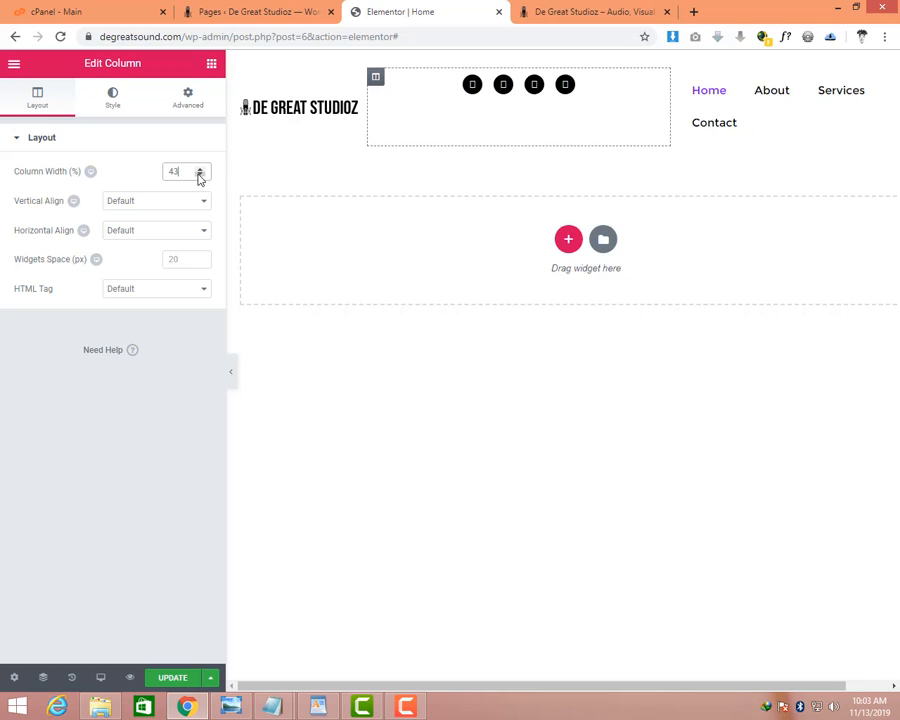
{"action": "left_click", "coordinate": [198, 175]}
{"action": "left_click", "coordinate": [198, 175]}
{"action": "left_click", "coordinate": [198, 175]}
{"action": "left_click", "coordinate": [198, 175]}
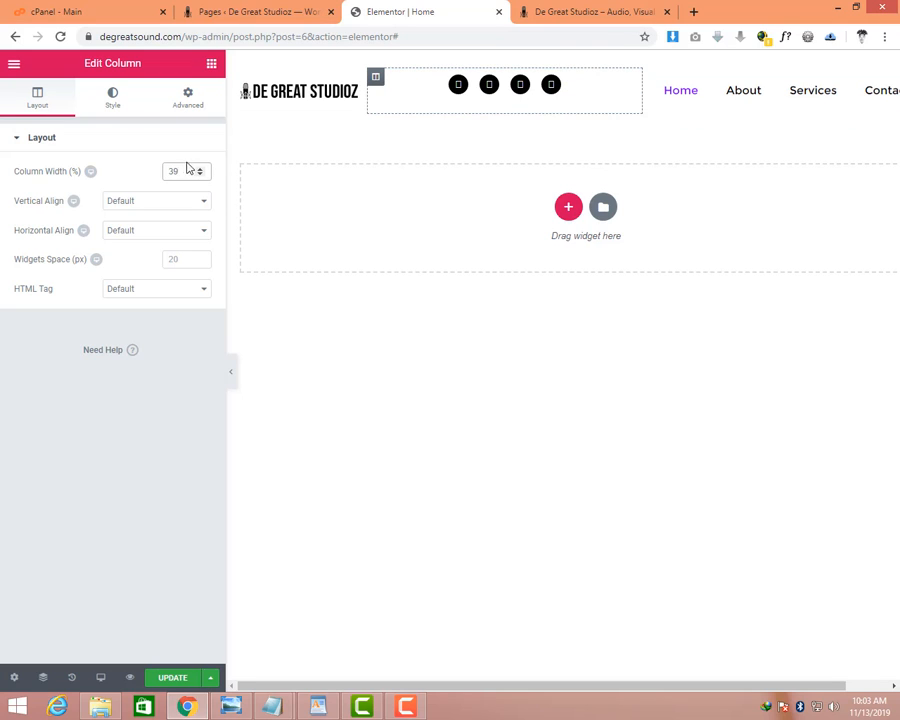
{"action": "left_click", "coordinate": [163, 203]}
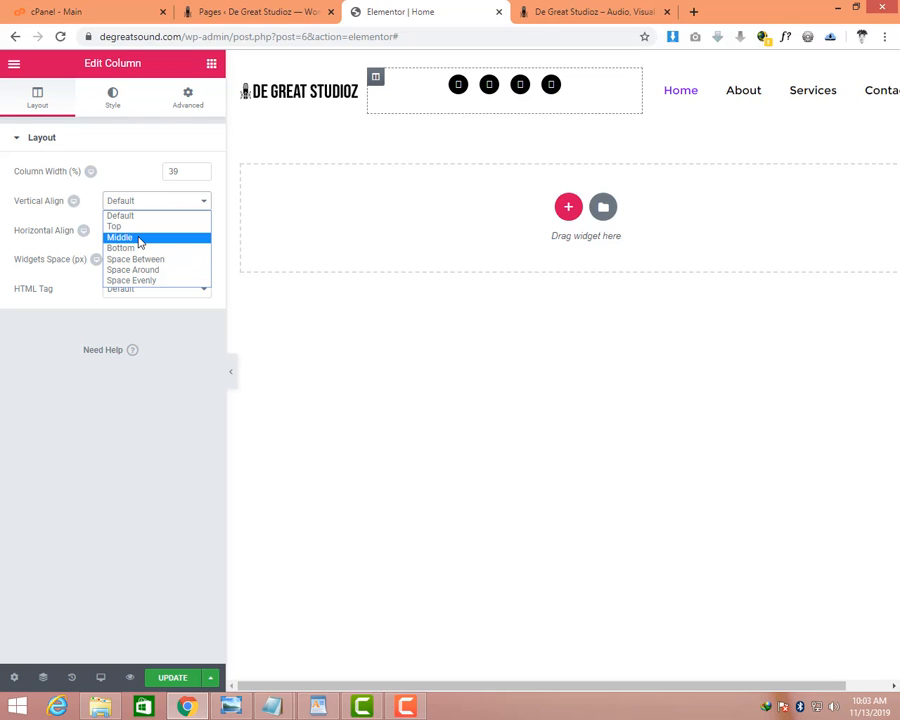
{"action": "left_click", "coordinate": [140, 238]}
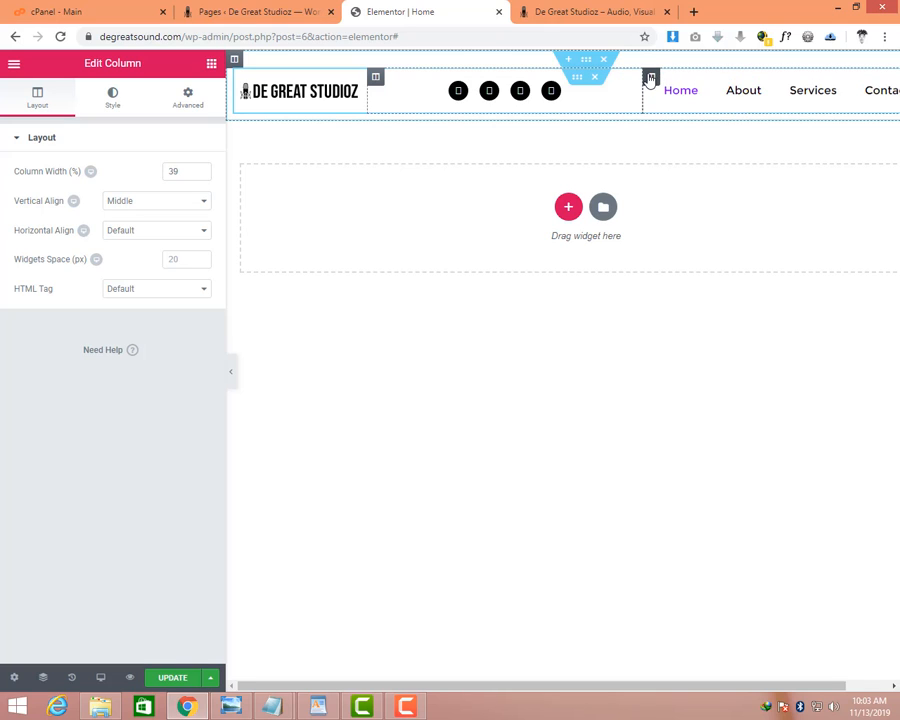
Set the navigation menu column's vertical alignment to Middle and update the page.
{"action": "right_click", "coordinate": [650, 77]}
{"action": "left_click", "coordinate": [677, 94]}
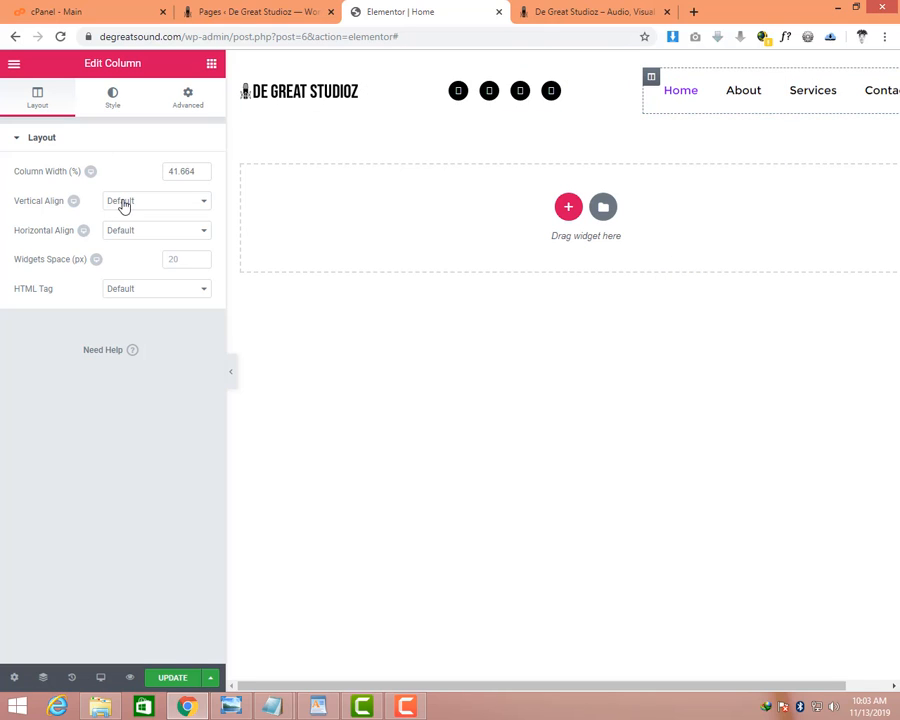
{"action": "left_click", "coordinate": [120, 201]}
{"action": "left_click", "coordinate": [125, 236]}
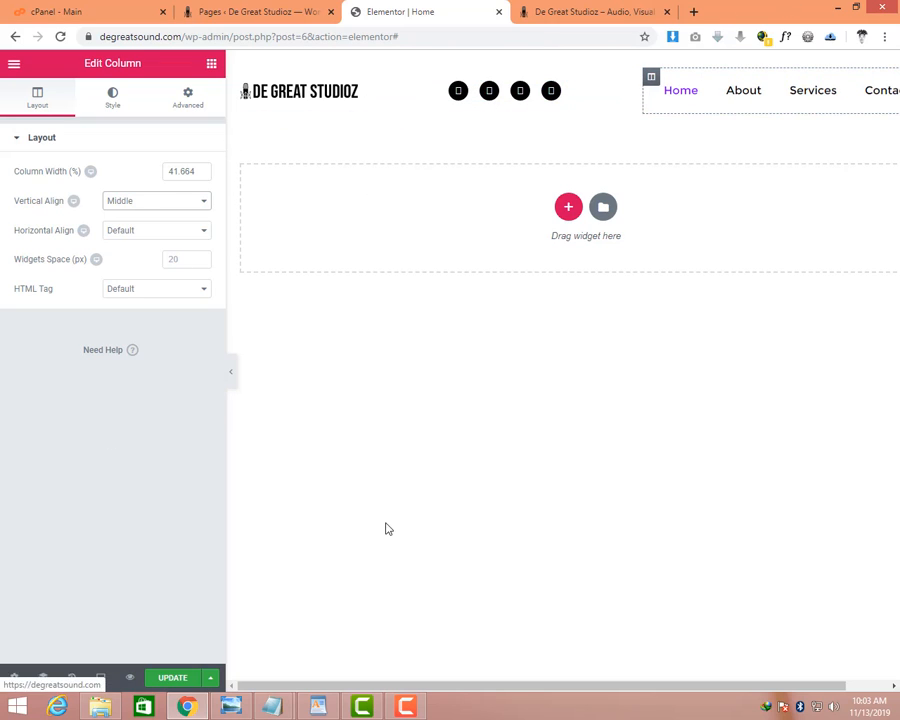
{"action": "left_click", "coordinate": [167, 680]}
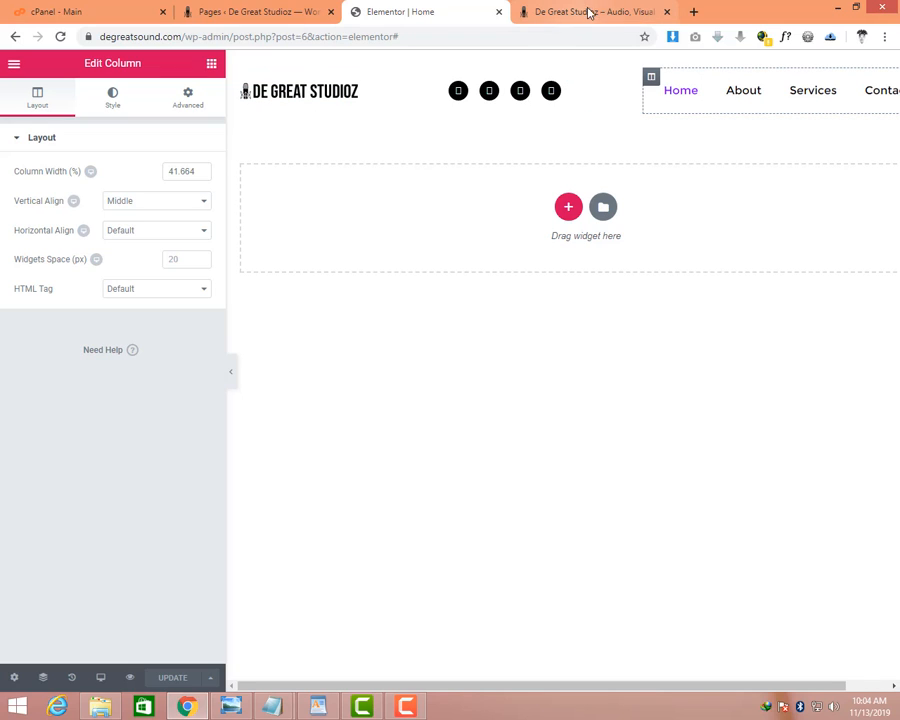
Open the live site in a new browser tab from the WordPress dashboard and check the header.
{"action": "left_click", "coordinate": [265, 12]}
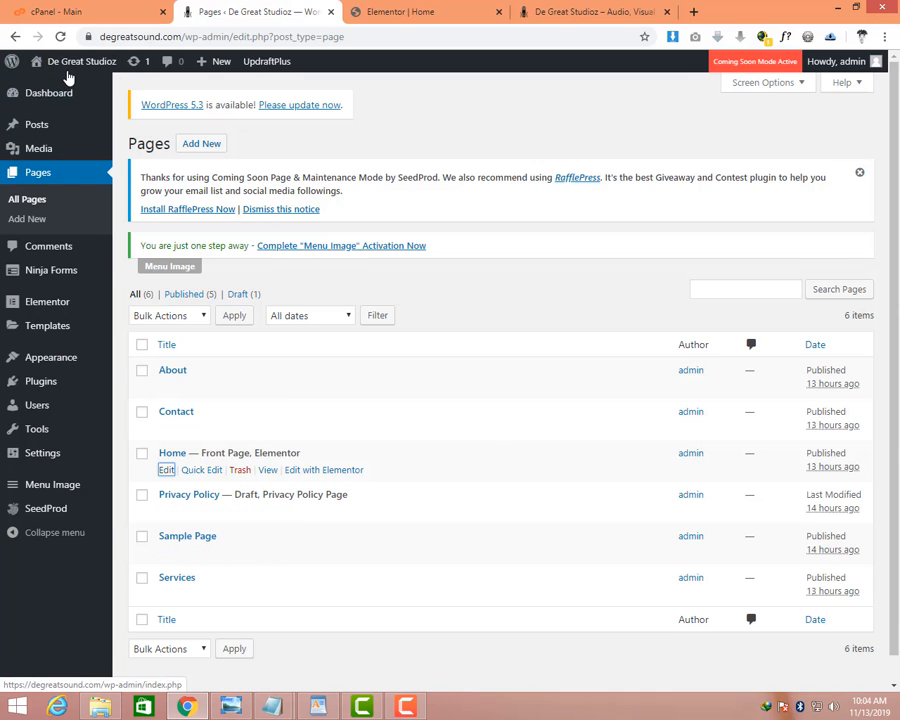
{"action": "mouse_move", "coordinate": [60, 64]}
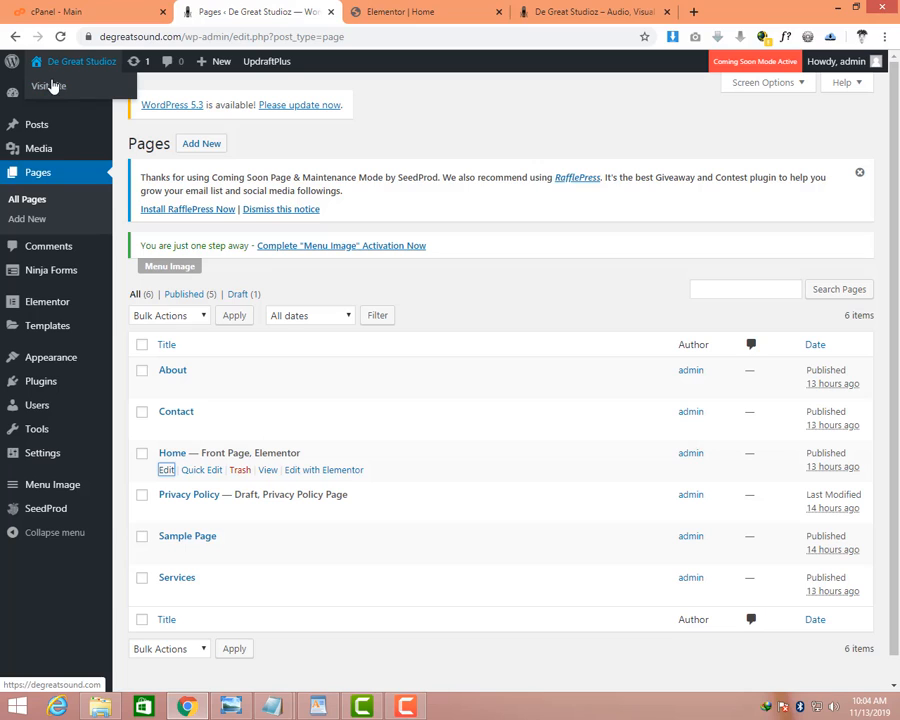
{"action": "right_click", "coordinate": [44, 84]}
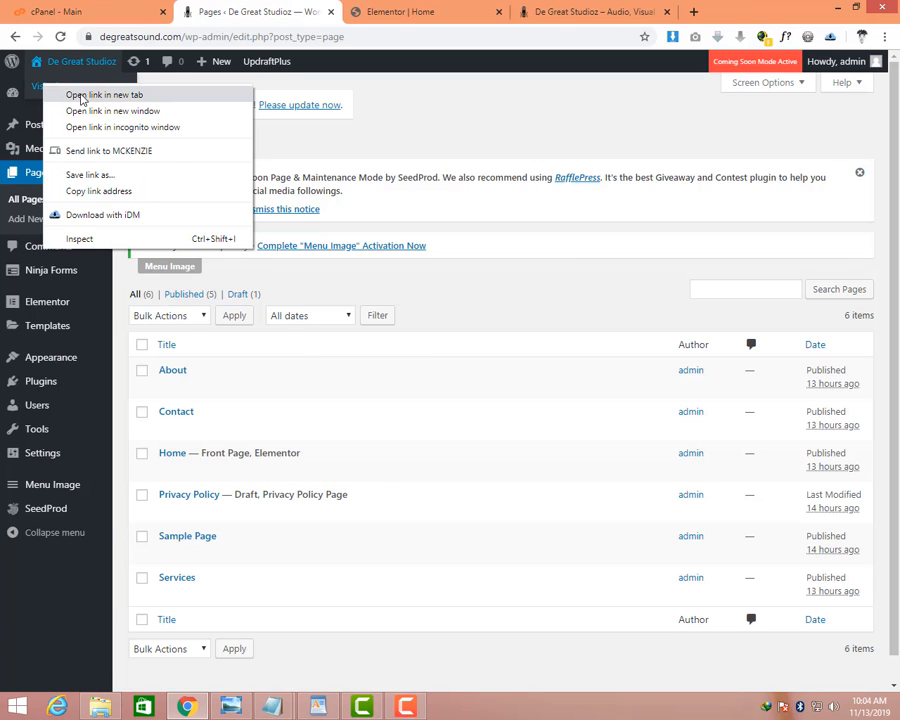
{"action": "left_click", "coordinate": [82, 95]}
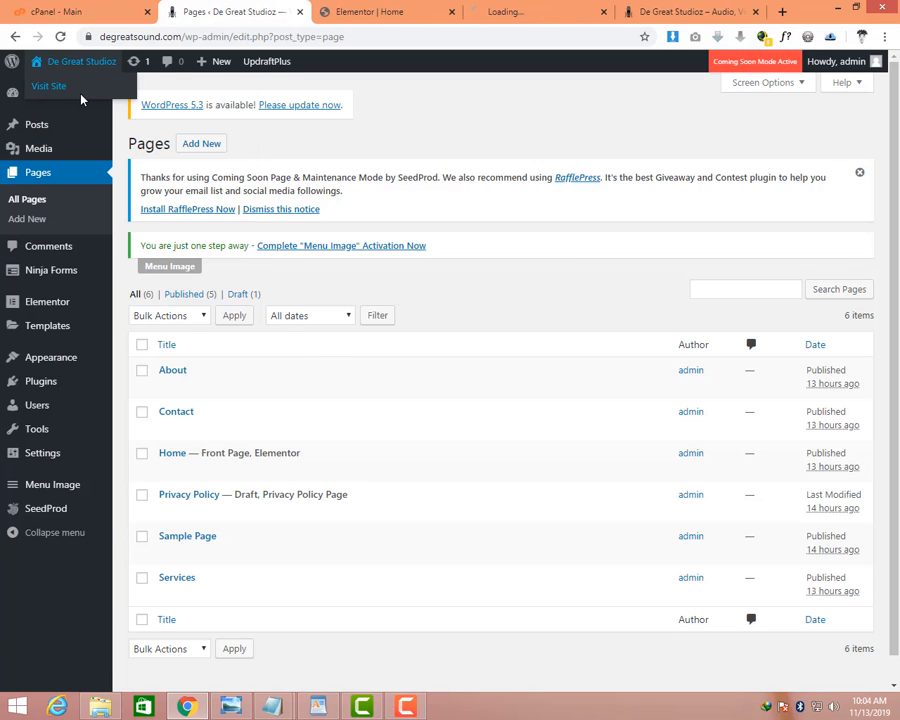
{"action": "left_click", "coordinate": [520, 12]}
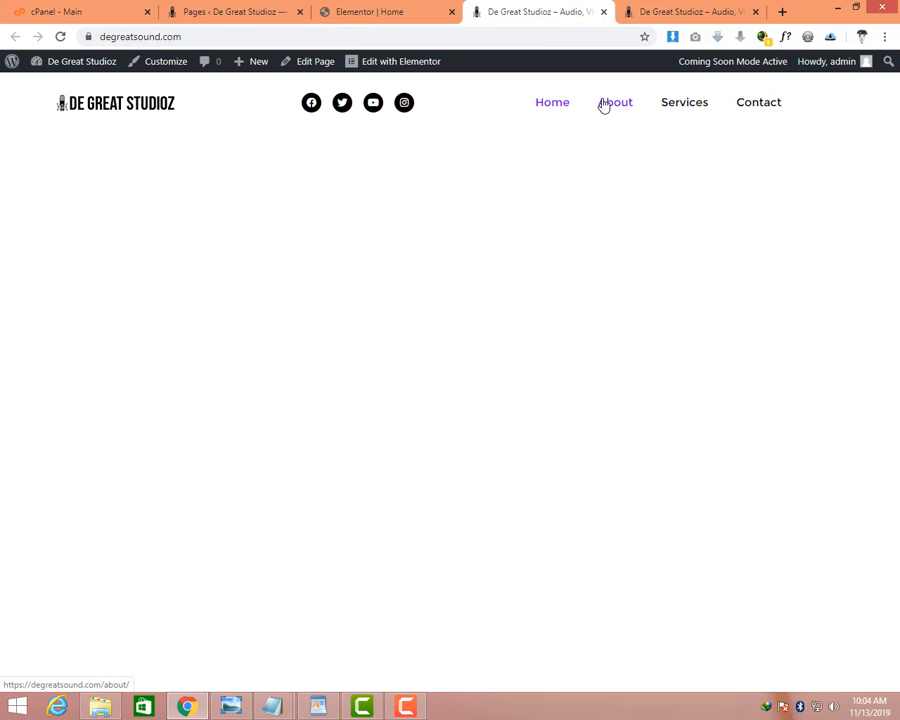
Test the header's Facebook icon and About link on the live site, and return to the Elementor editor.
{"action": "left_click", "coordinate": [311, 104]}
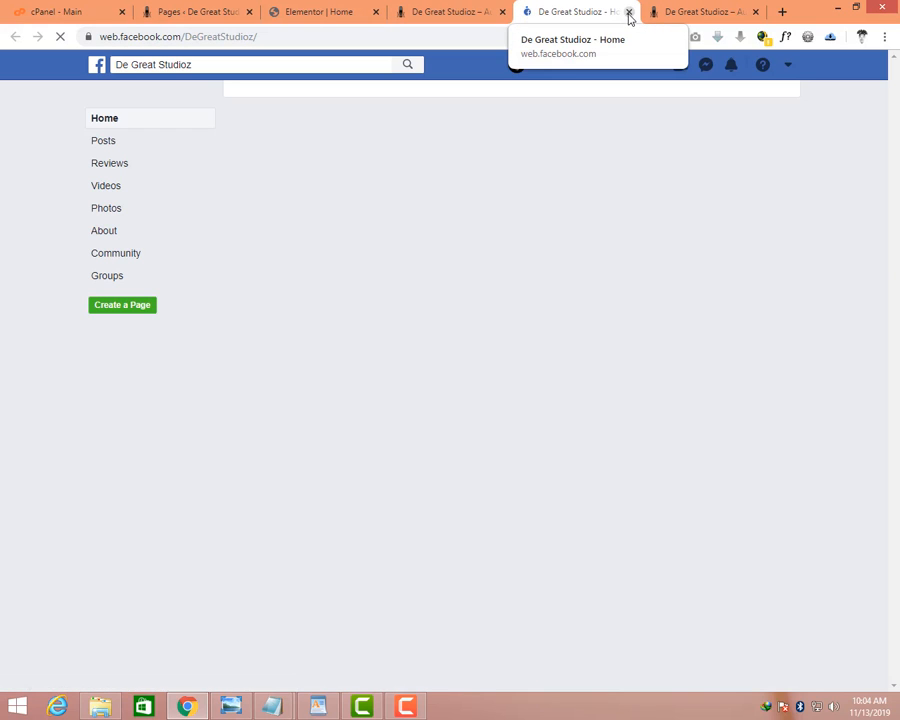
{"action": "left_click", "coordinate": [628, 11]}
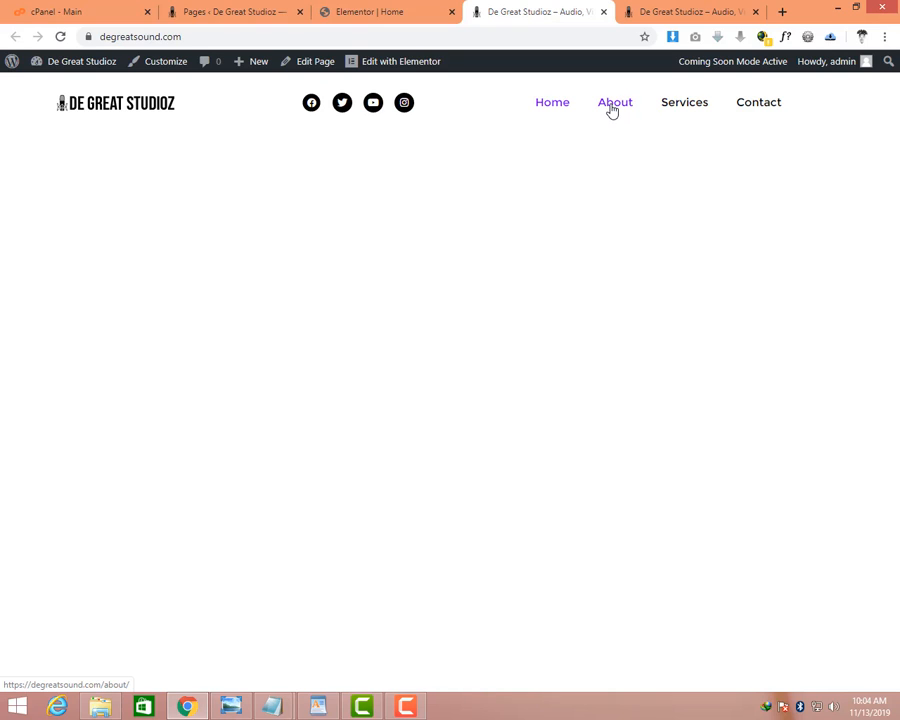
{"action": "left_click", "coordinate": [613, 105]}
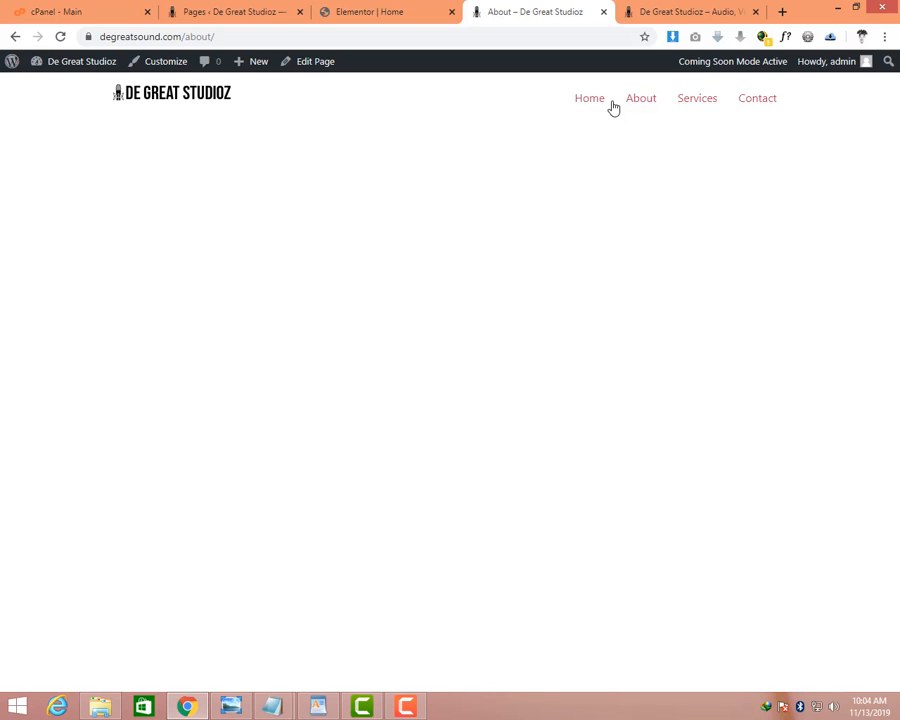
{"action": "left_click", "coordinate": [370, 11]}
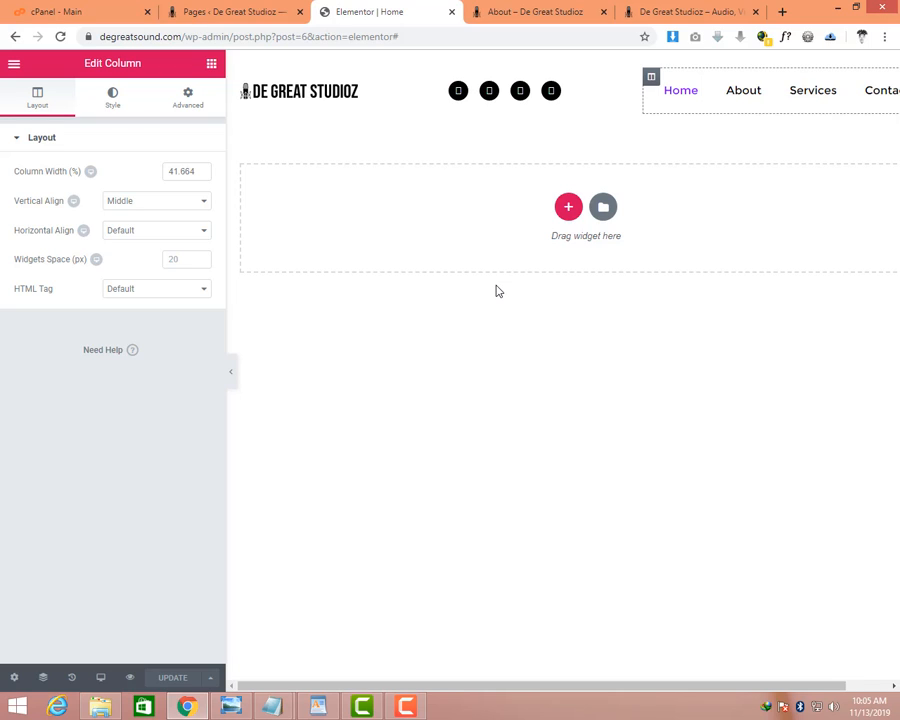
{"action": "left_click", "coordinate": [405, 706]}
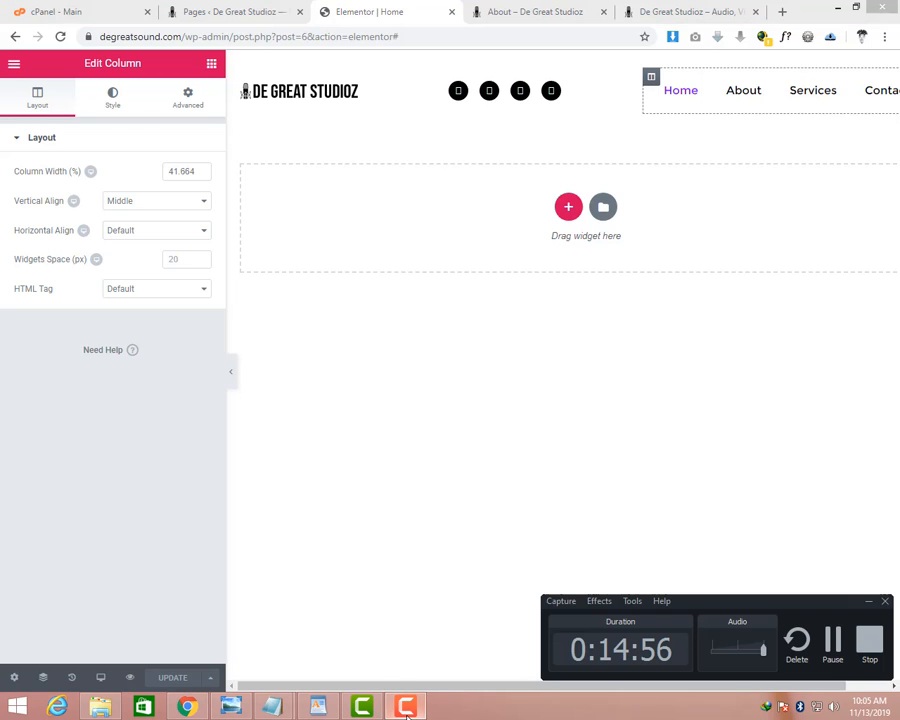